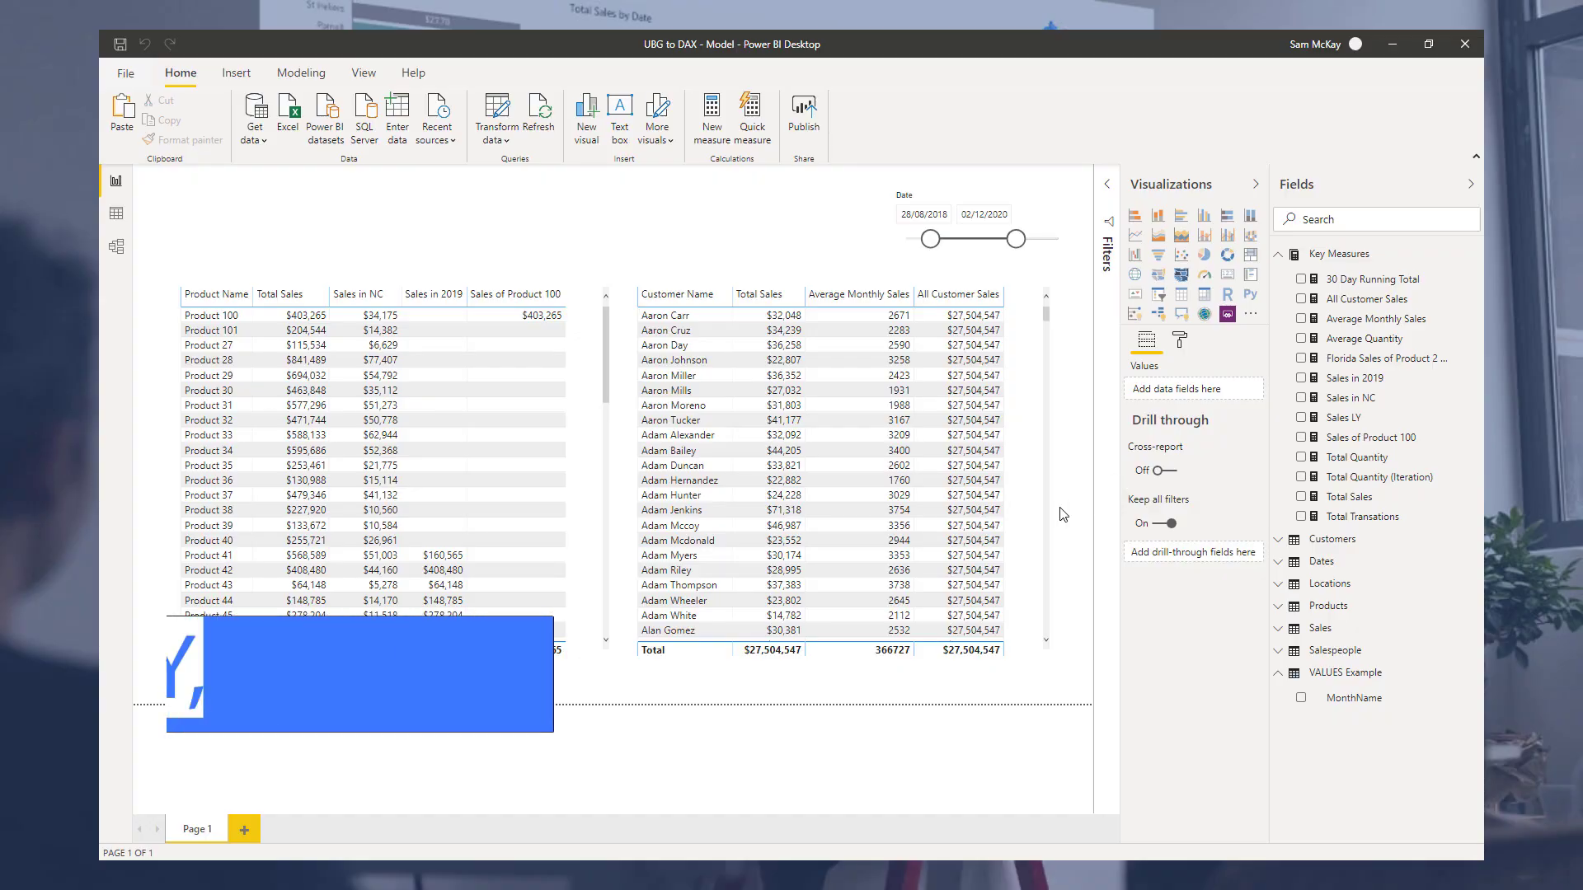
Step: Delete the customer and product table visuals from the report page
click(1016, 484)
key(Delete)
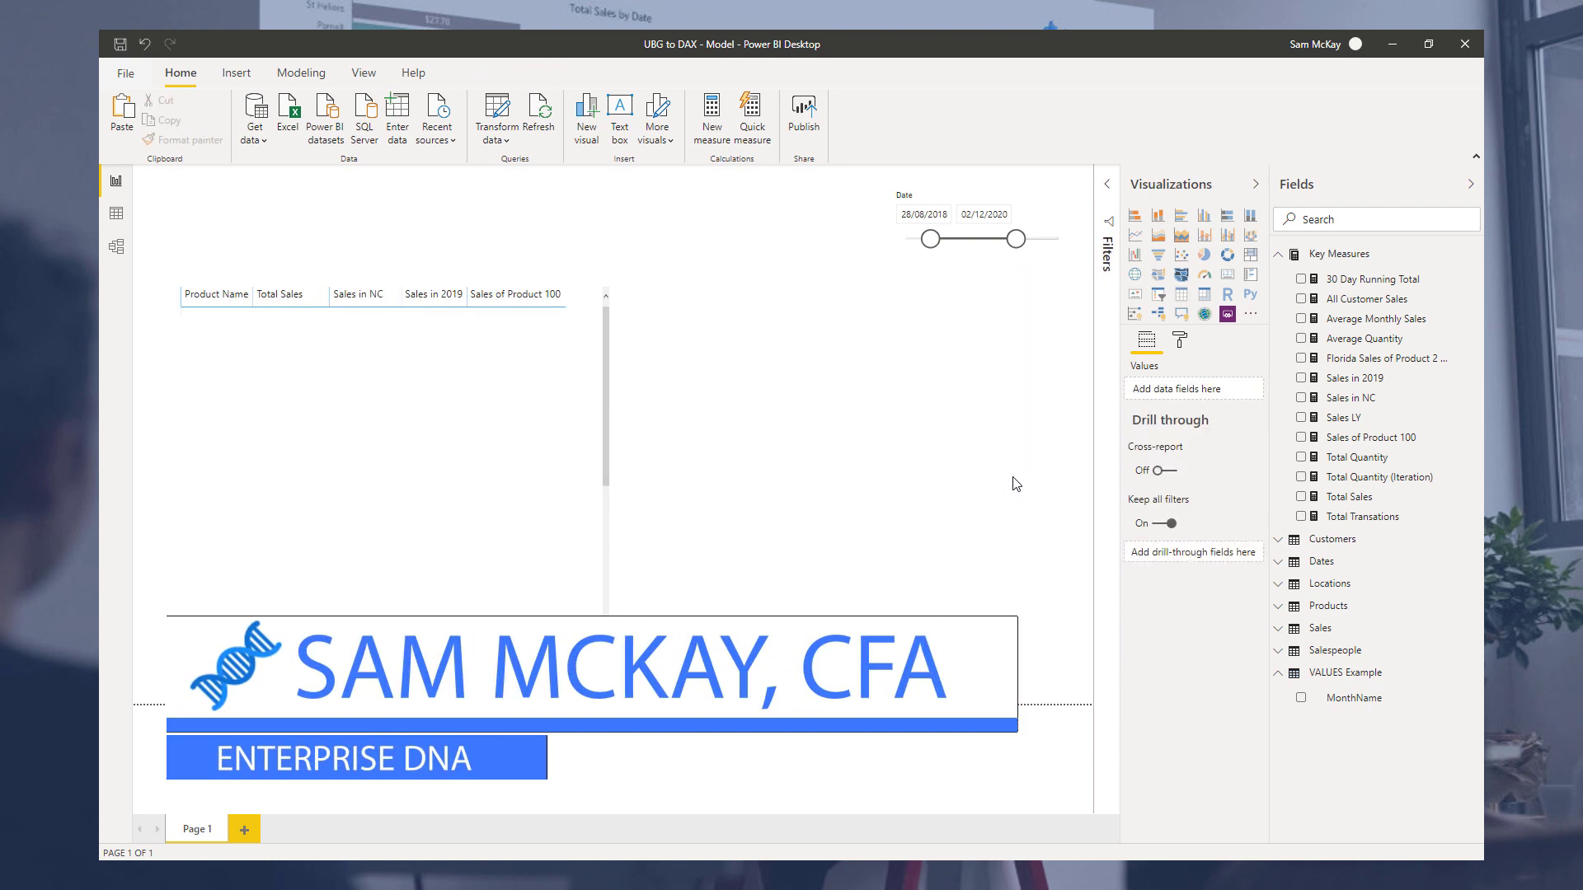
click(577, 462)
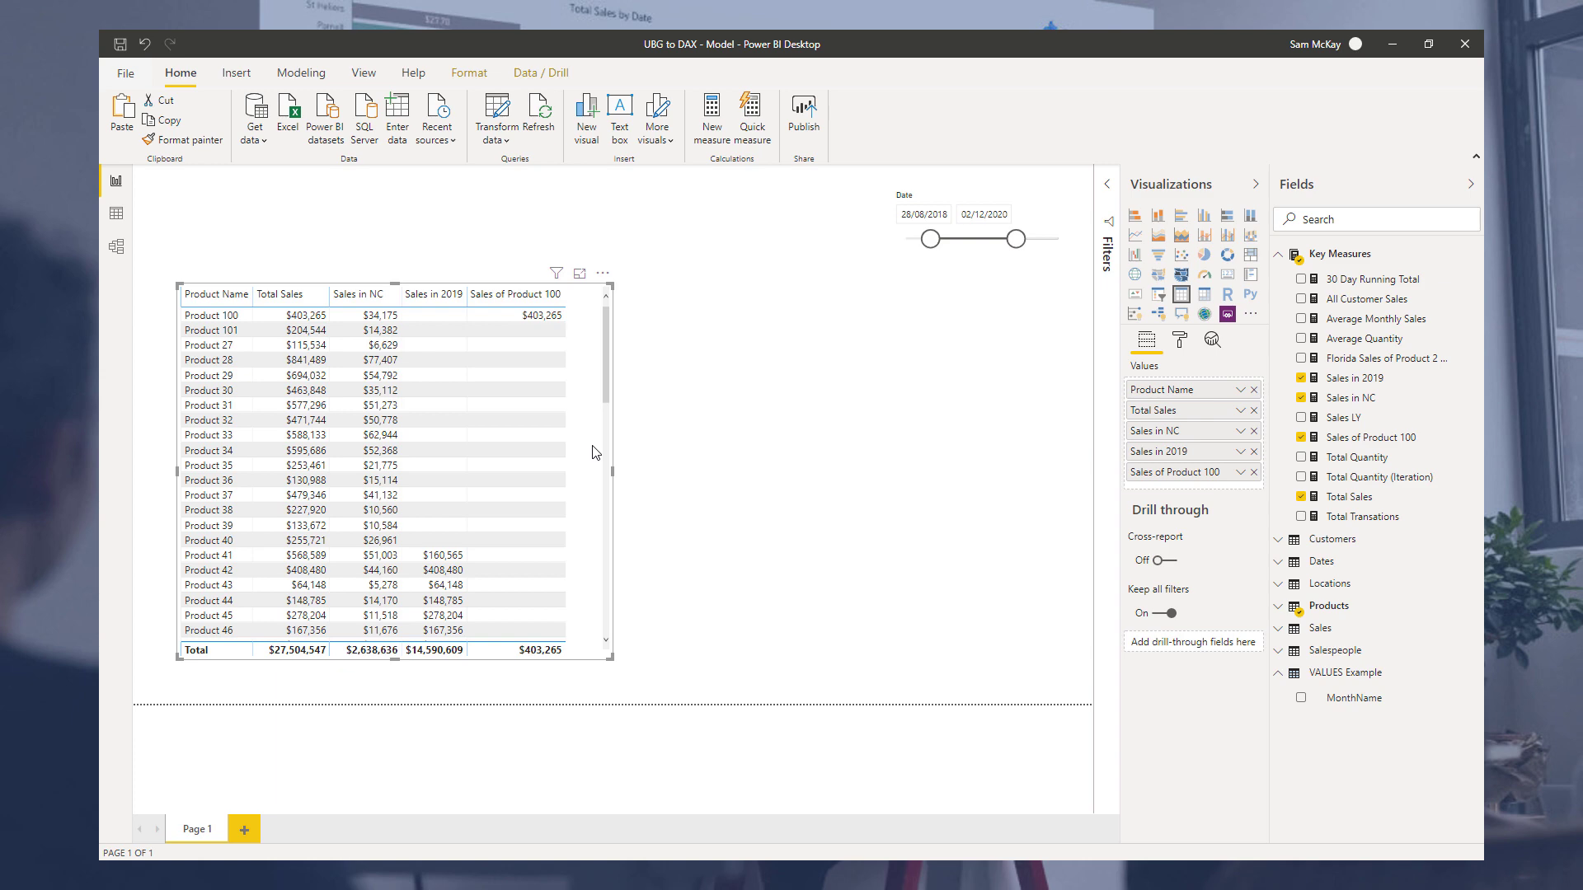
key(Delete)
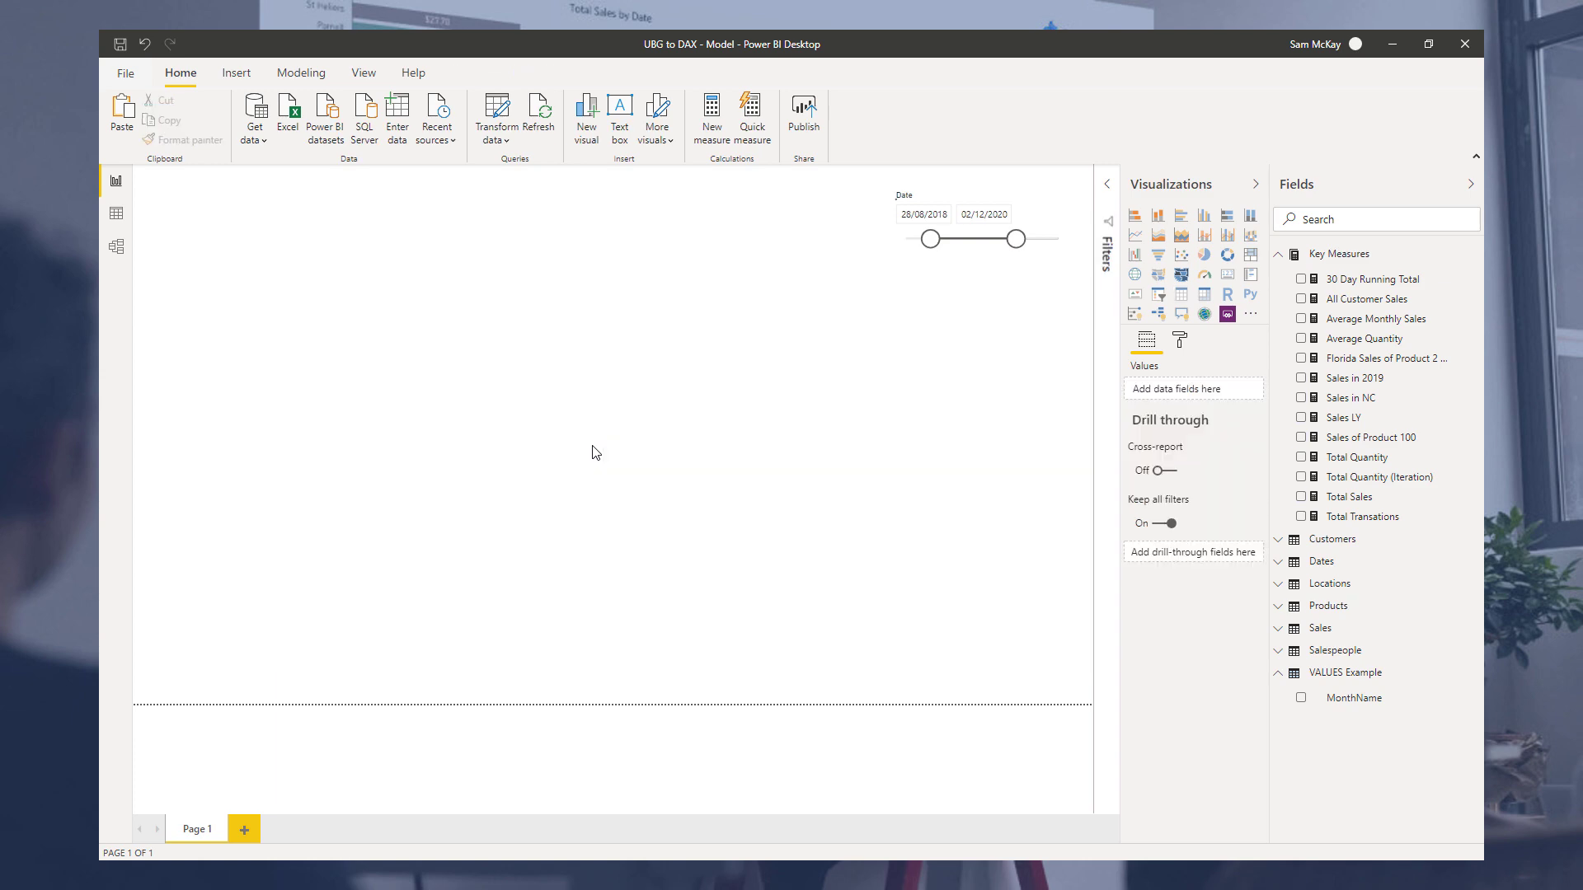
Step: Create a table visual of plain Dates[Date] with Total Sales
click(1288, 567)
drag(1340, 587, 573, 358)
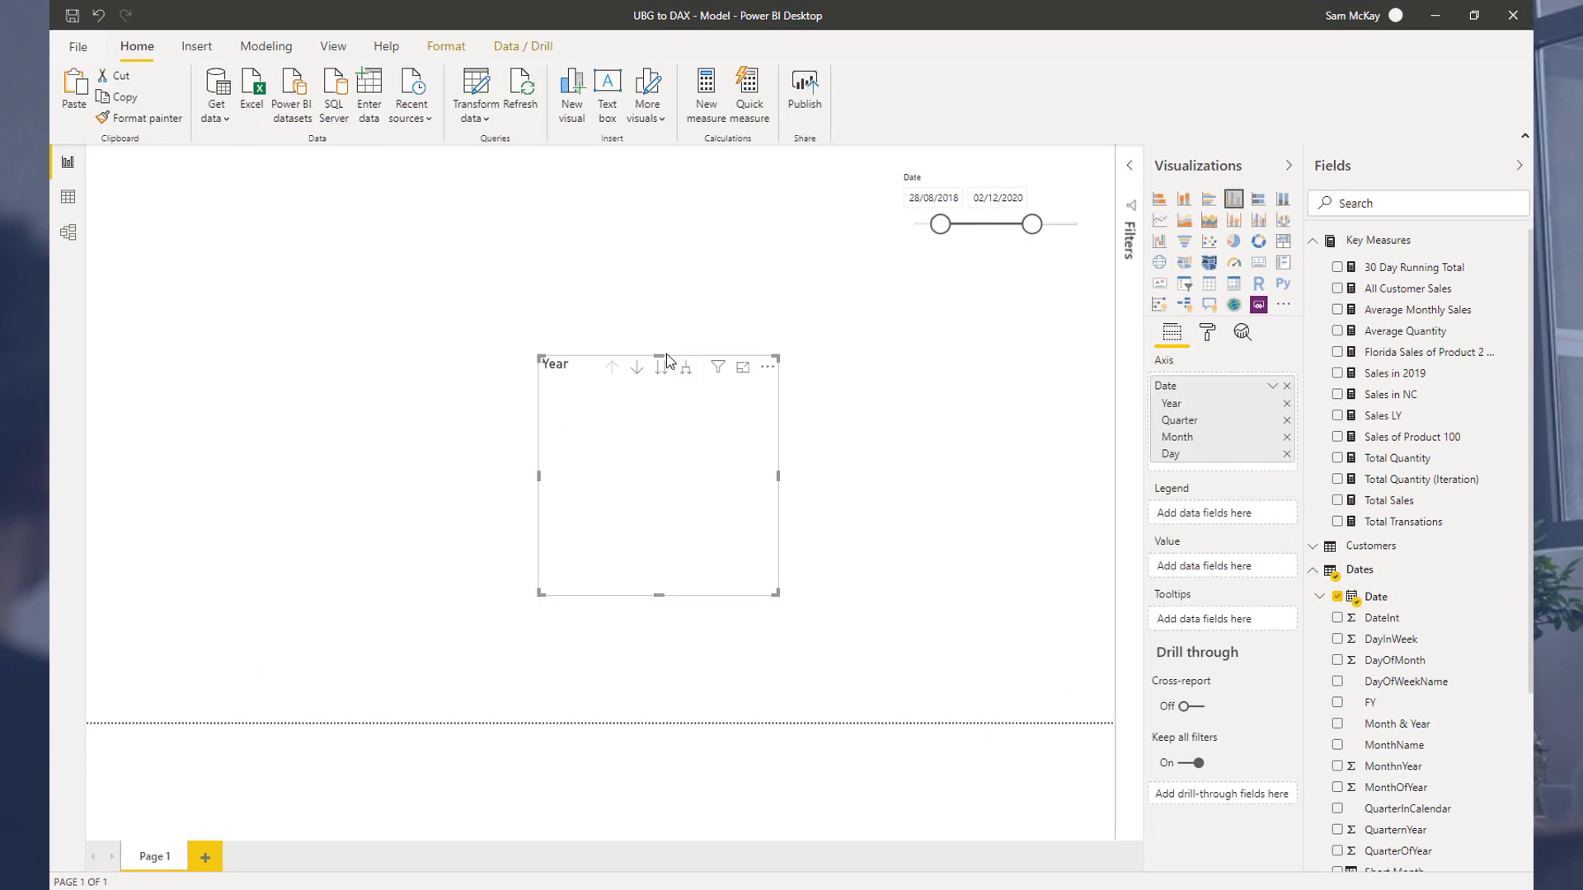
click(1273, 386)
click(1288, 500)
drag(1385, 501, 1198, 495)
click(1209, 284)
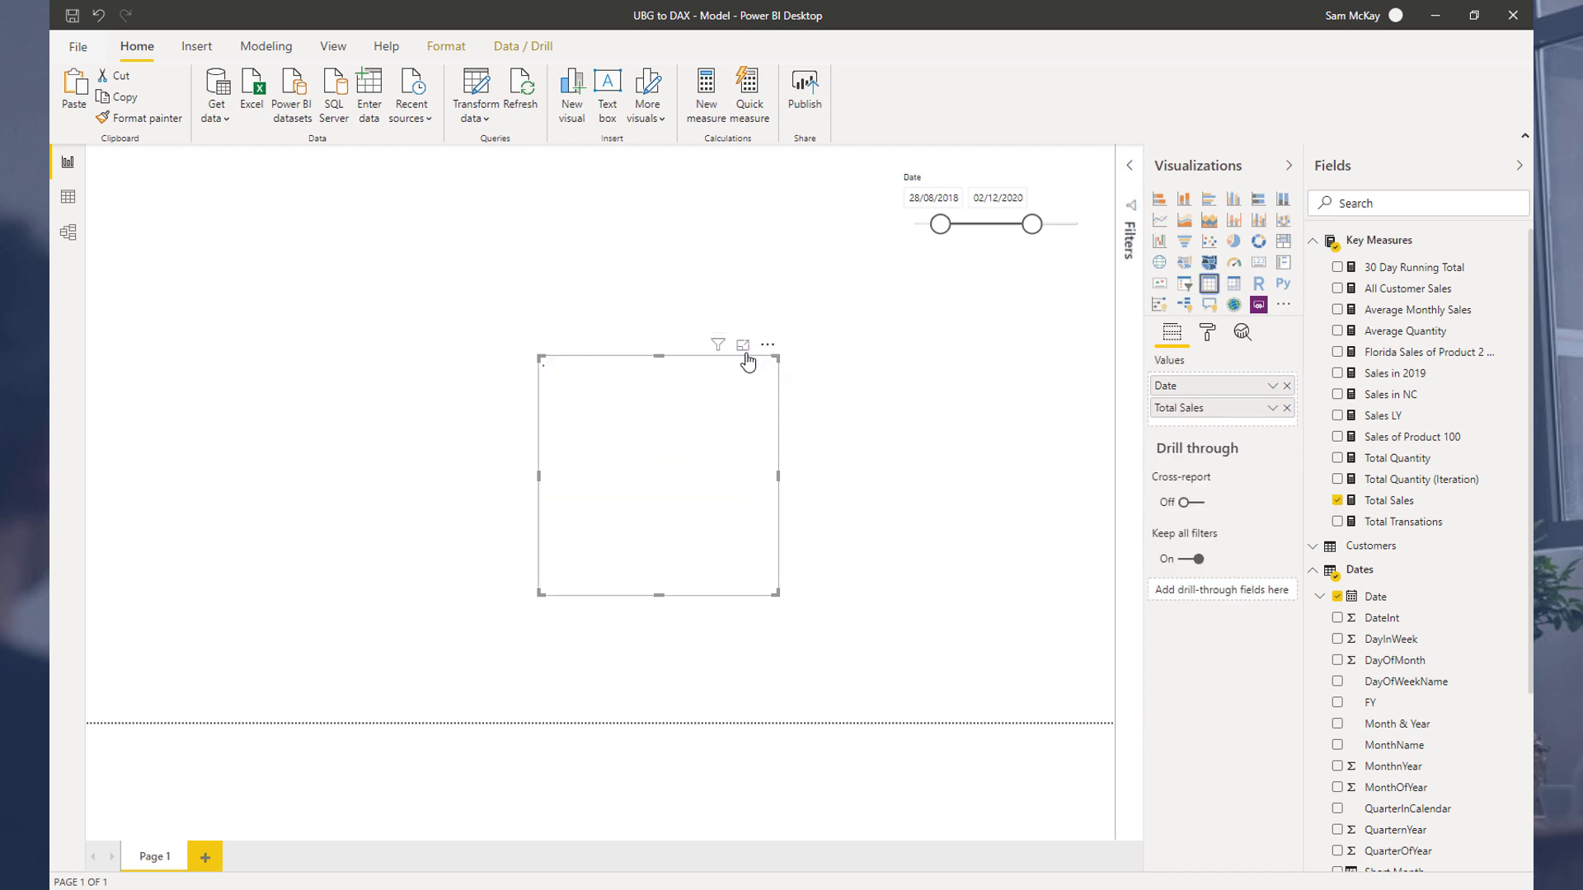
Step: Add Sales LY as a third column, then reposition and enlarge the table
click(556, 254)
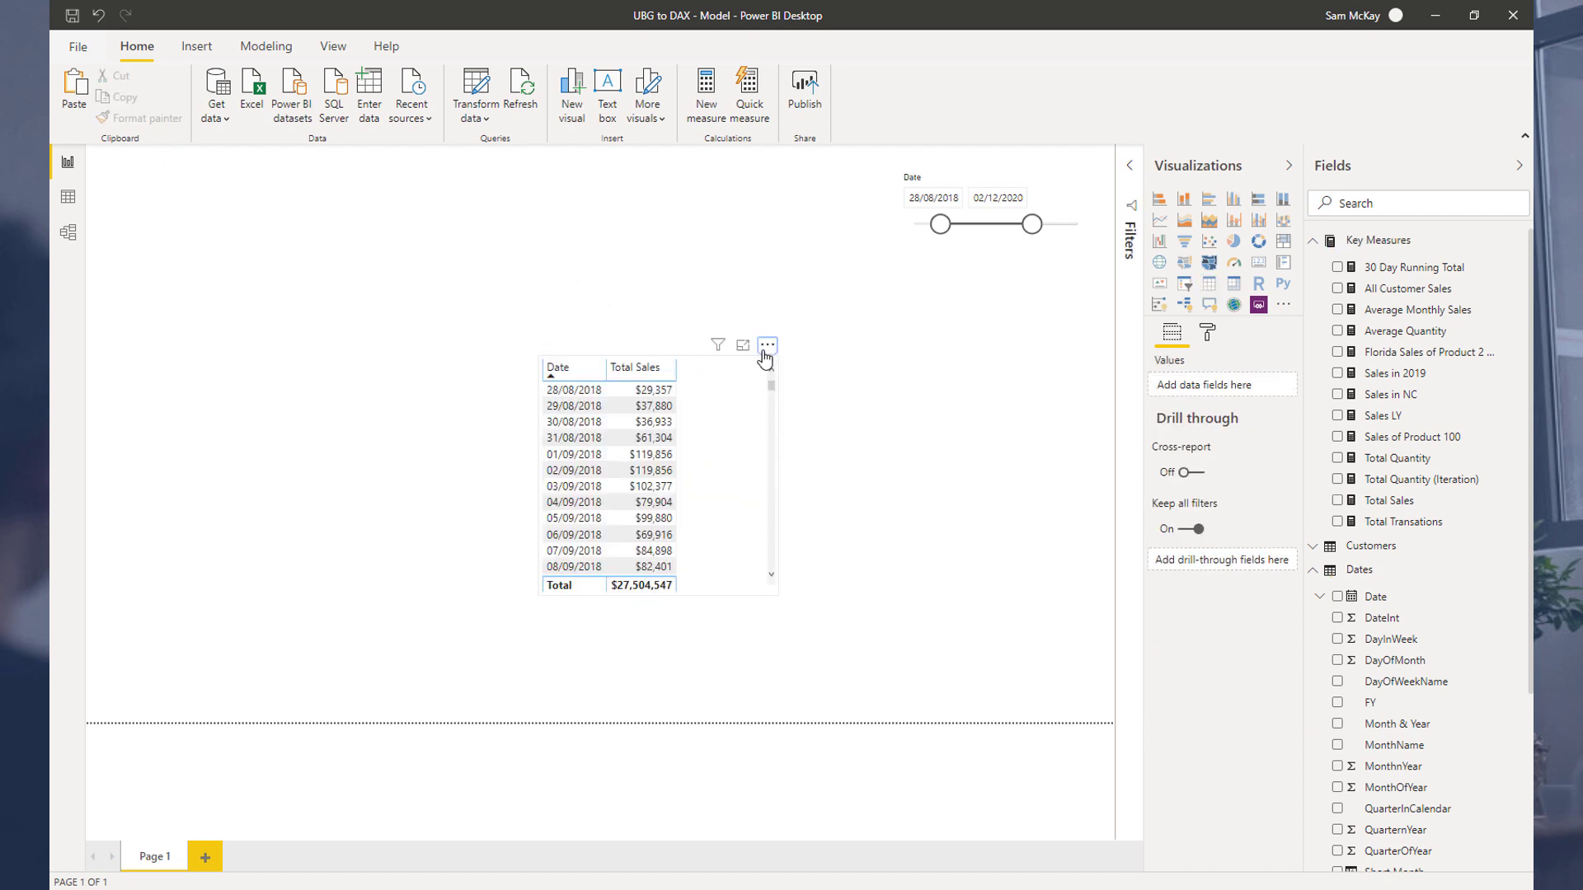
drag(761, 351, 628, 257)
drag(1390, 416, 619, 399)
drag(648, 503, 748, 574)
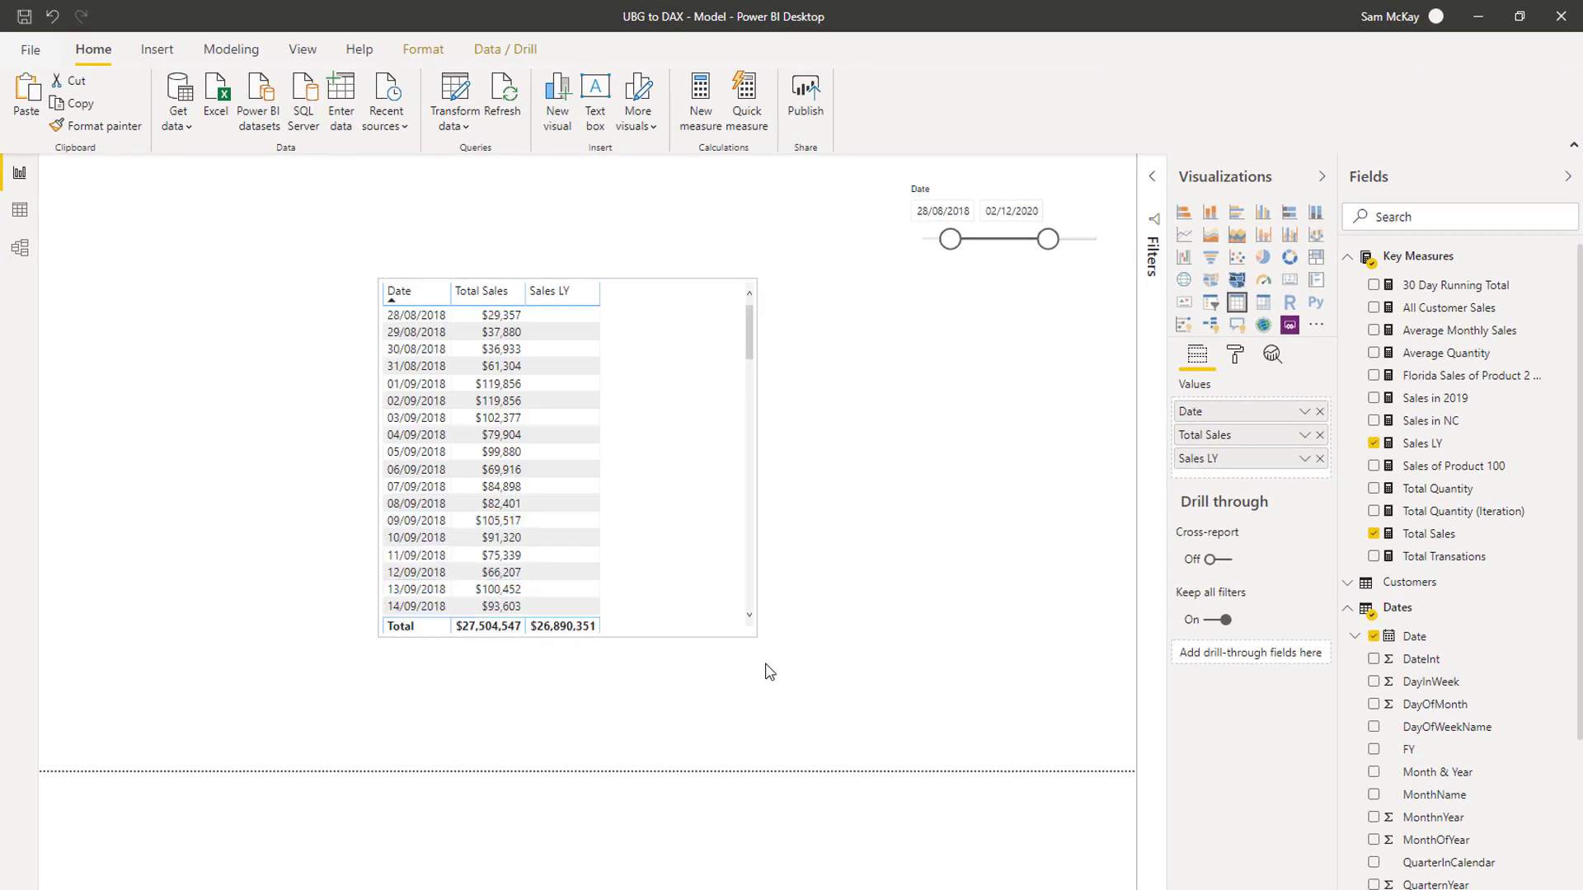
scroll(750, 567, down, 15)
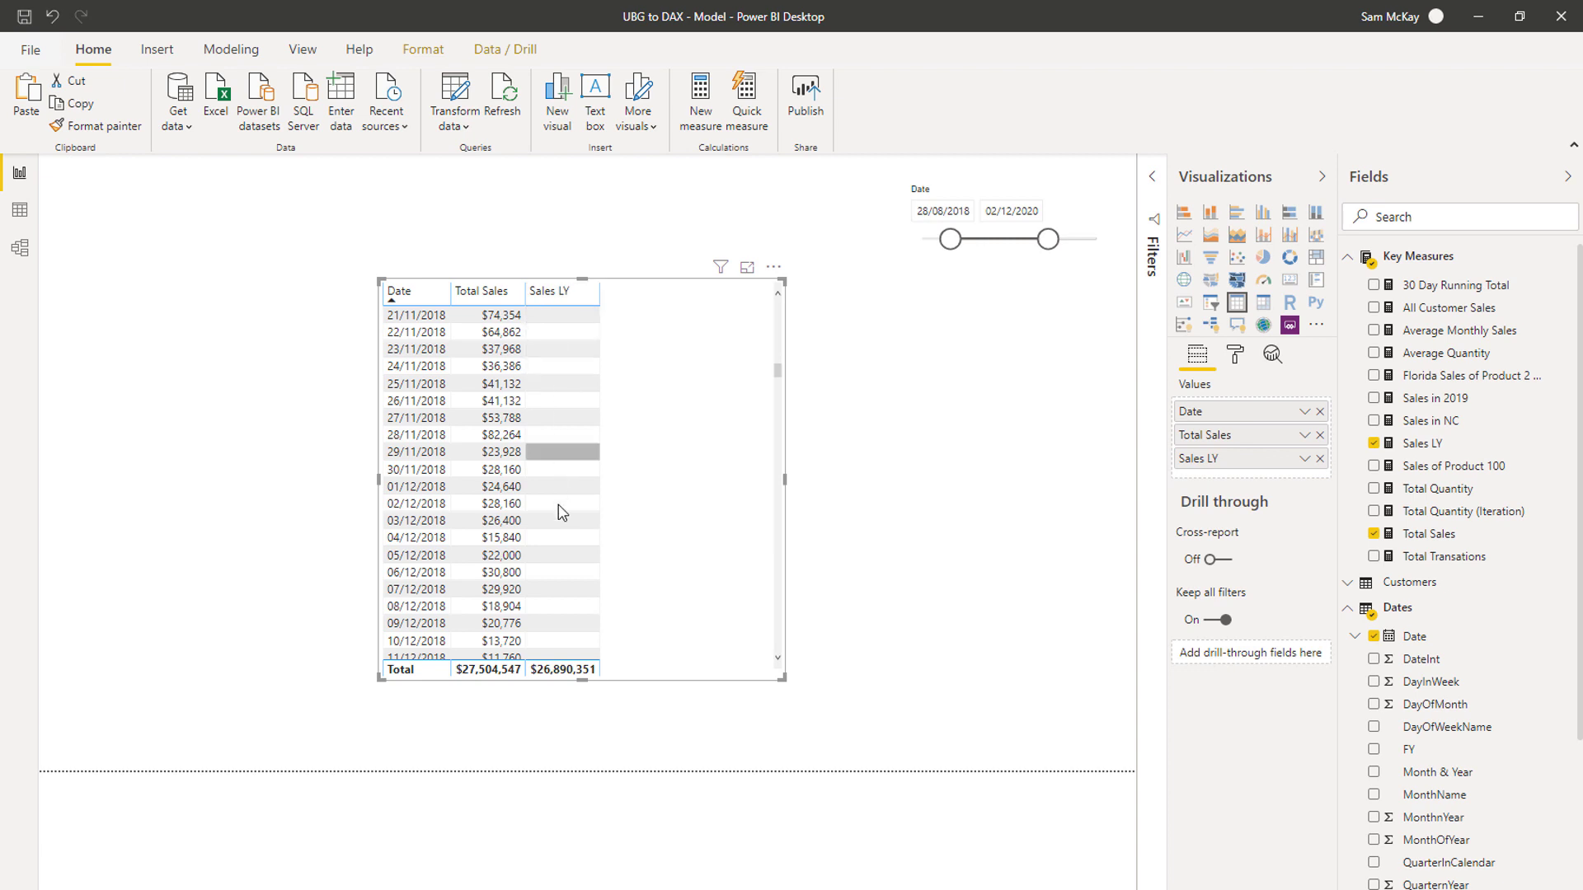
drag(724, 275, 663, 275)
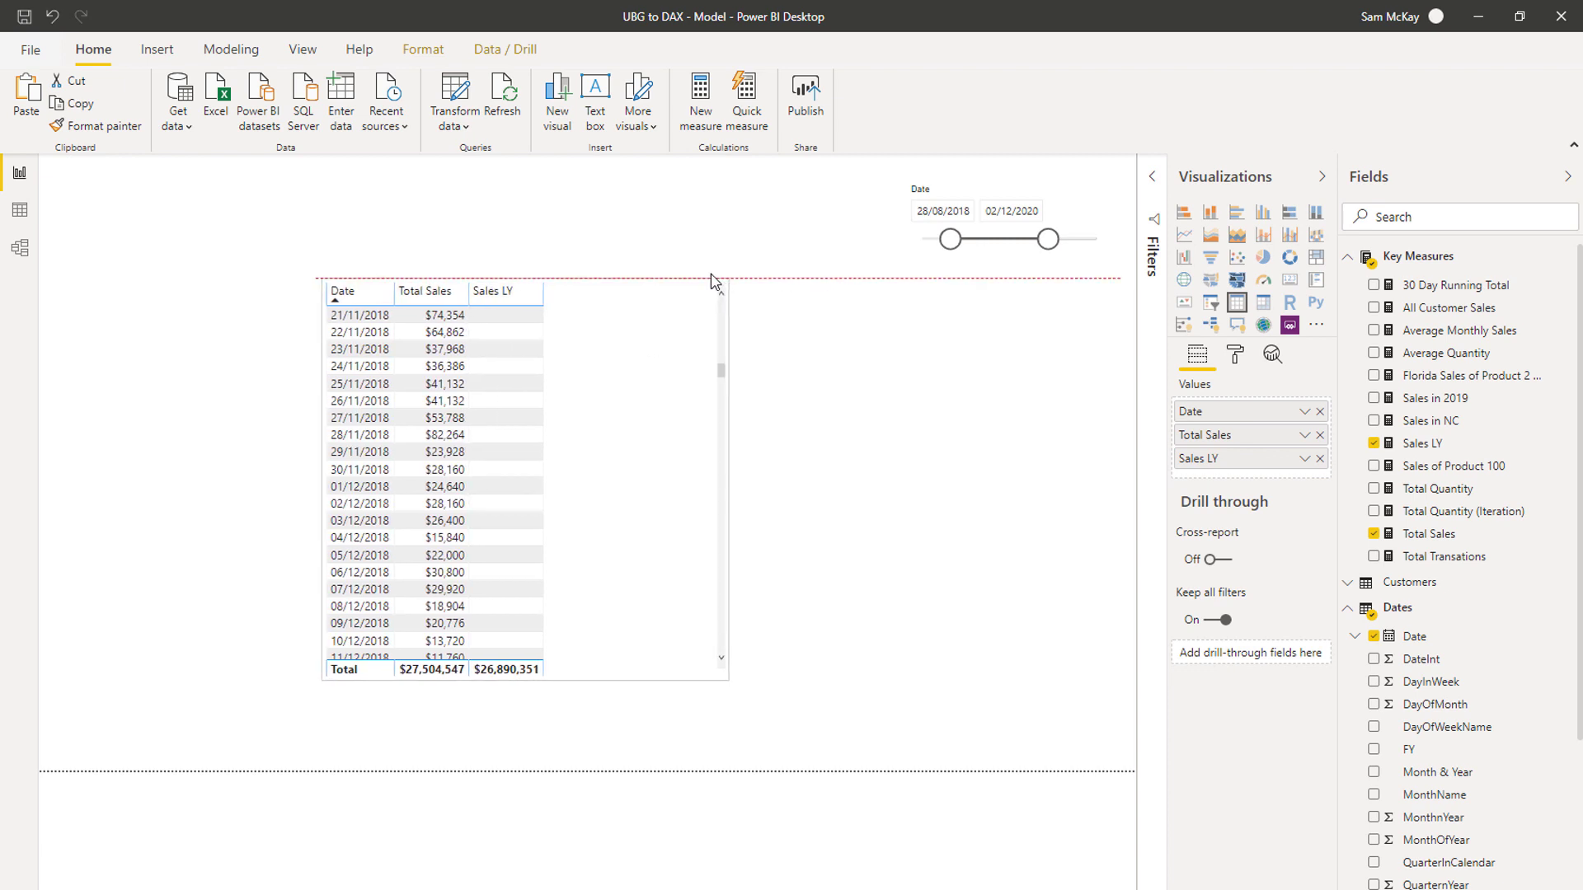
scroll(446, 452, down, 9)
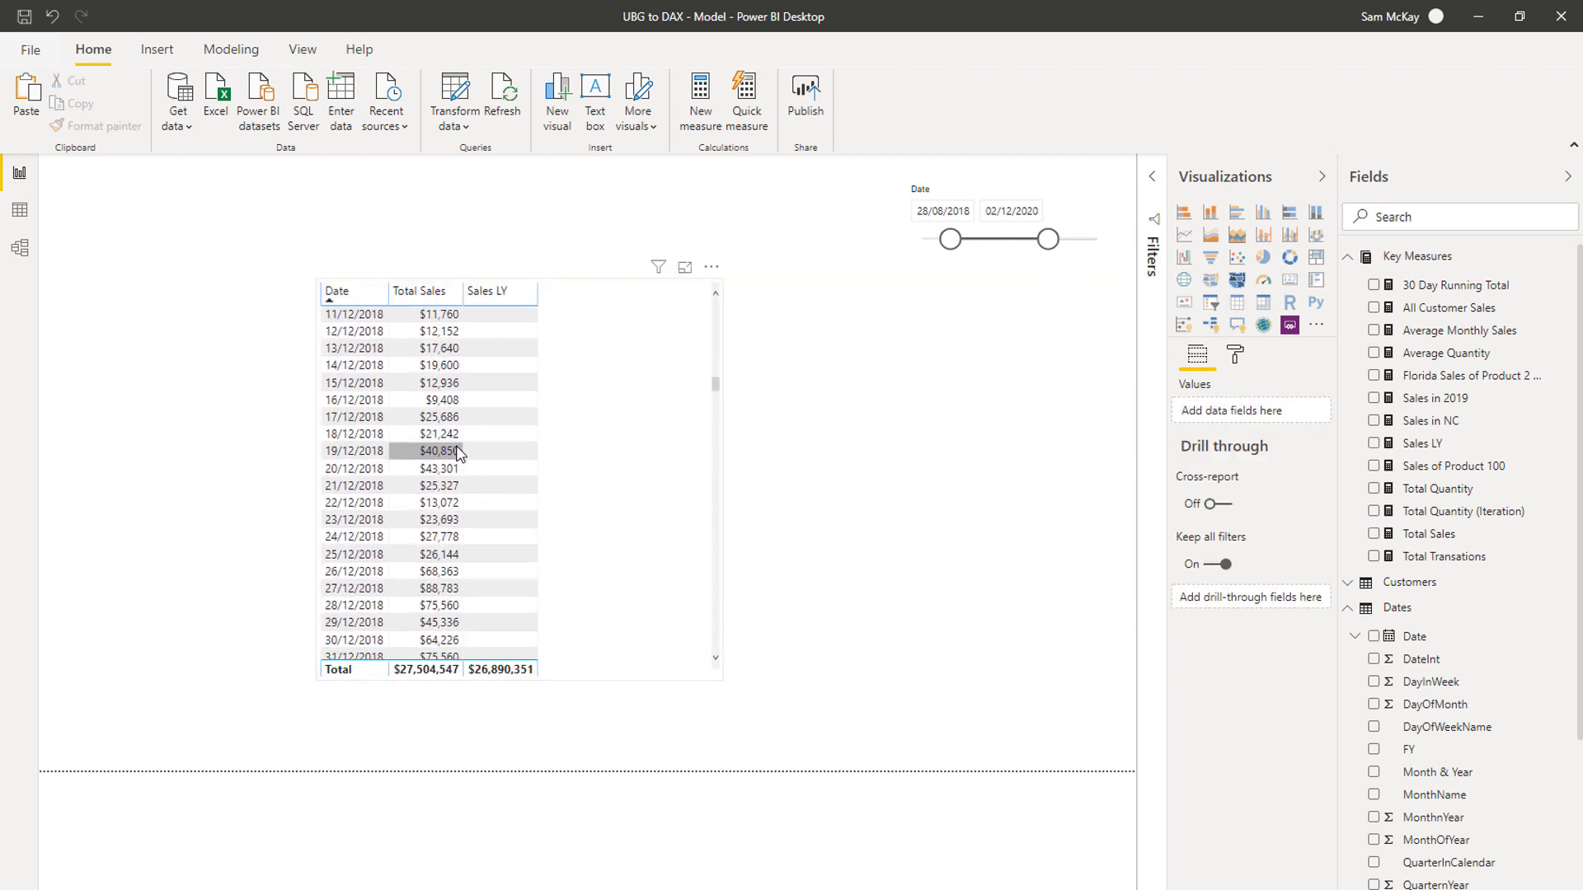
scroll(460, 455, up, 7)
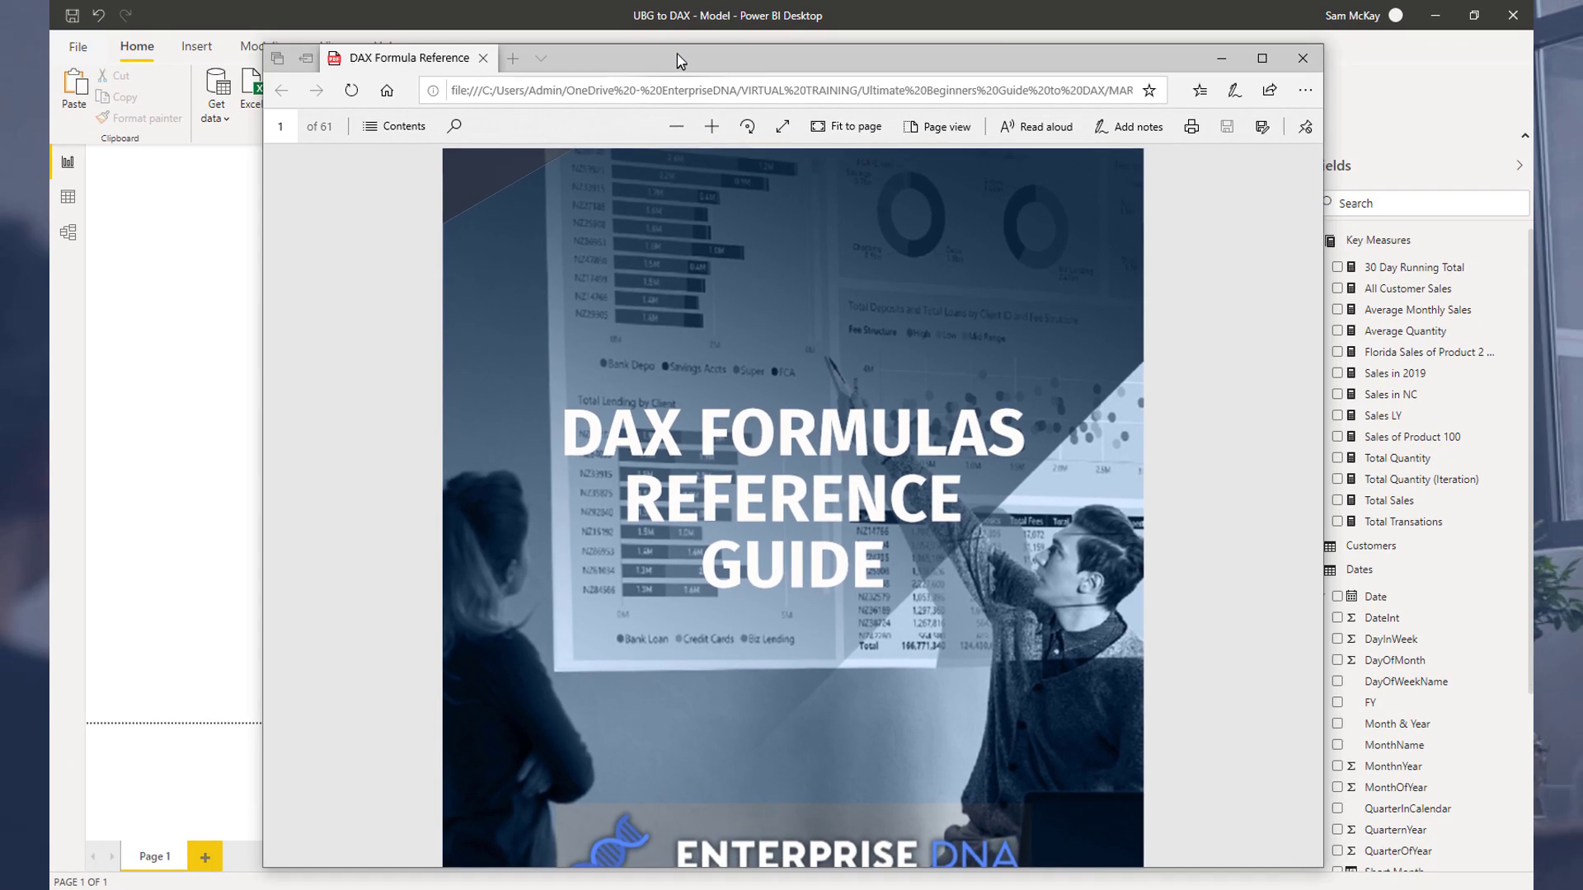
drag(676, 53, 650, 56)
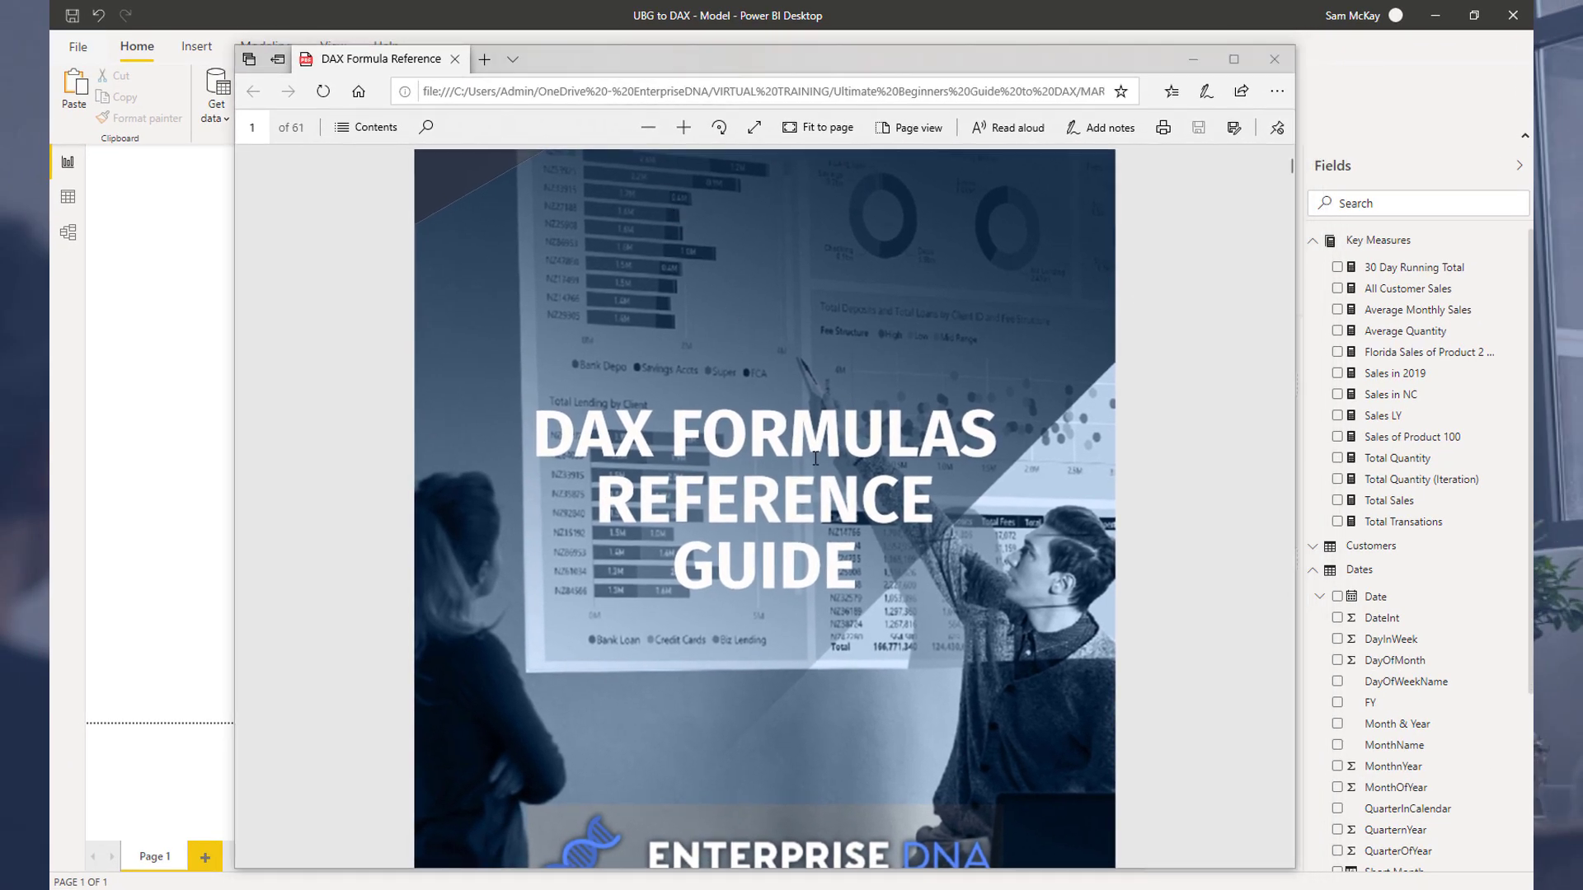
Step: Scroll the DAX reference guide to the Date and Time Functions contents on page 3, then minimize it
scroll(815, 458, down, 15)
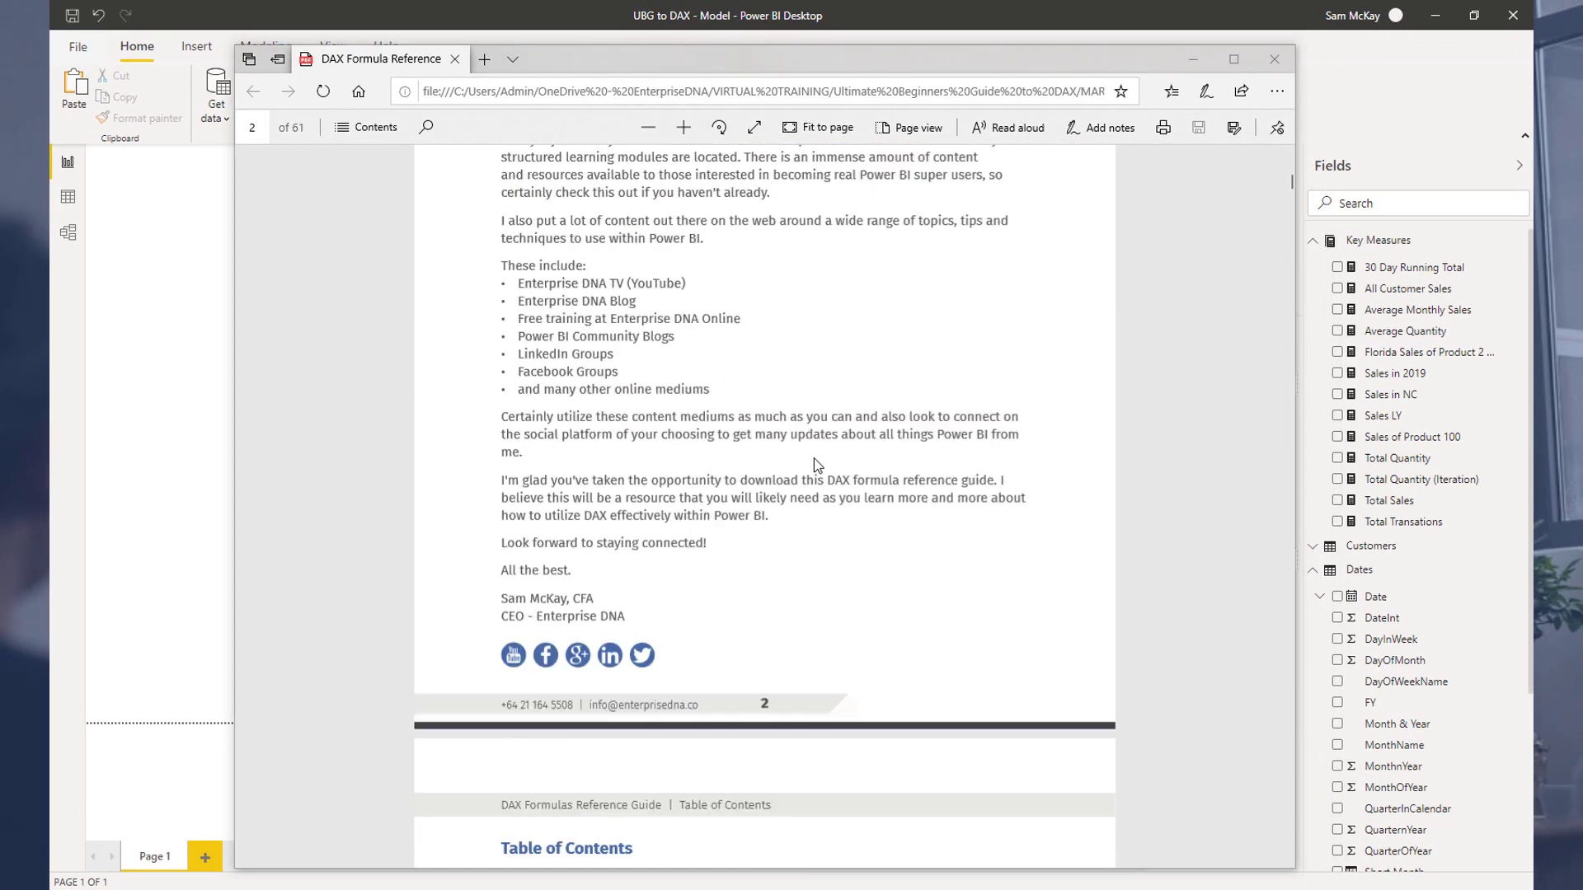
scroll(815, 467, down, 7)
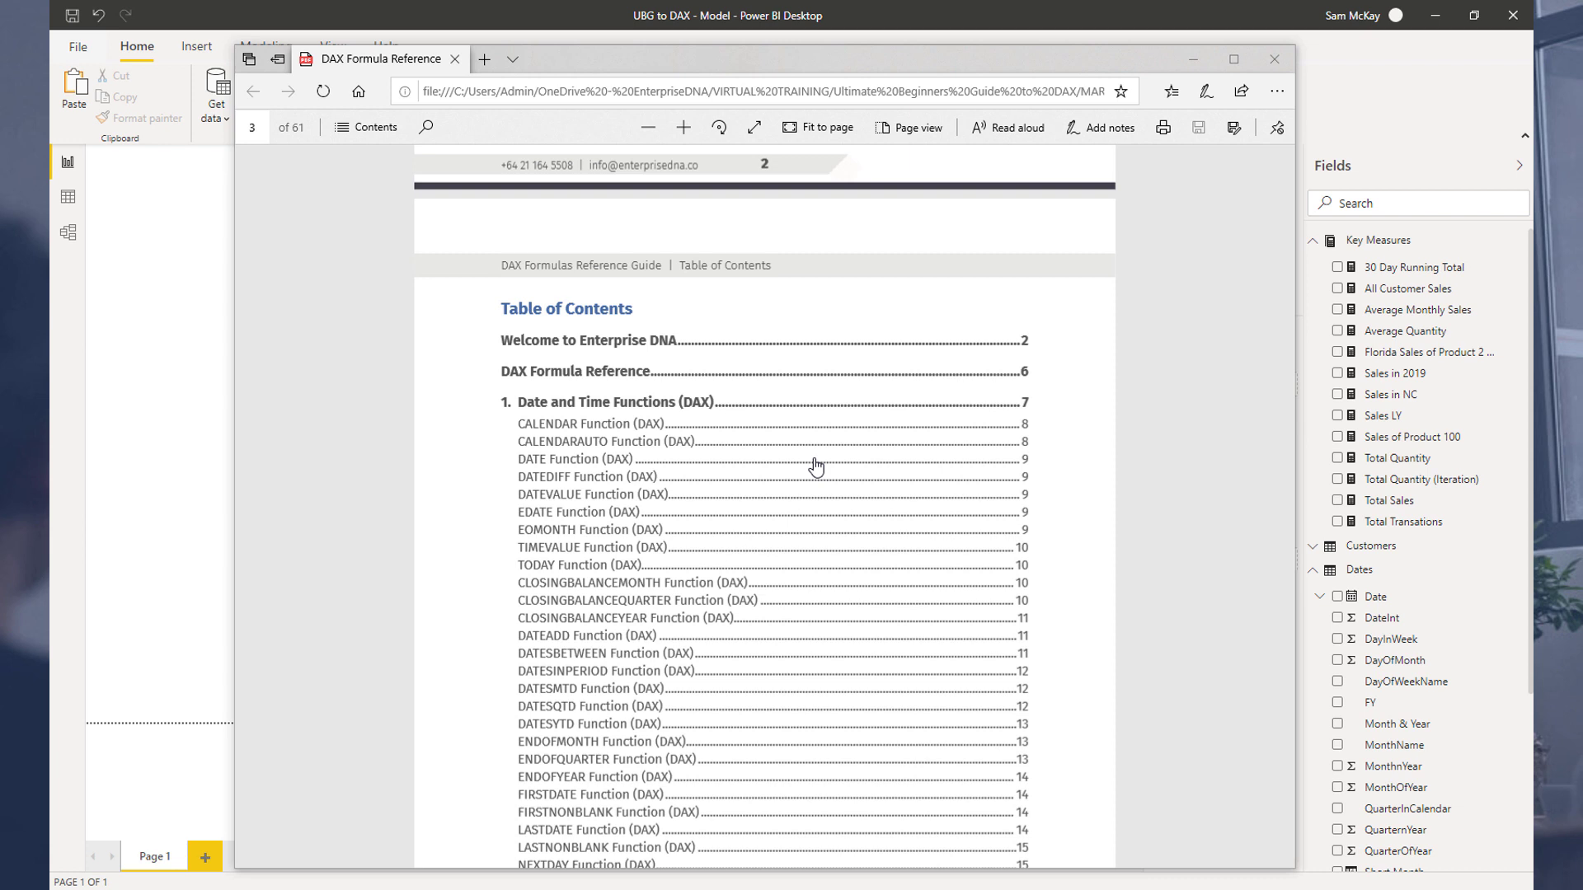
scroll(816, 467, down, 3)
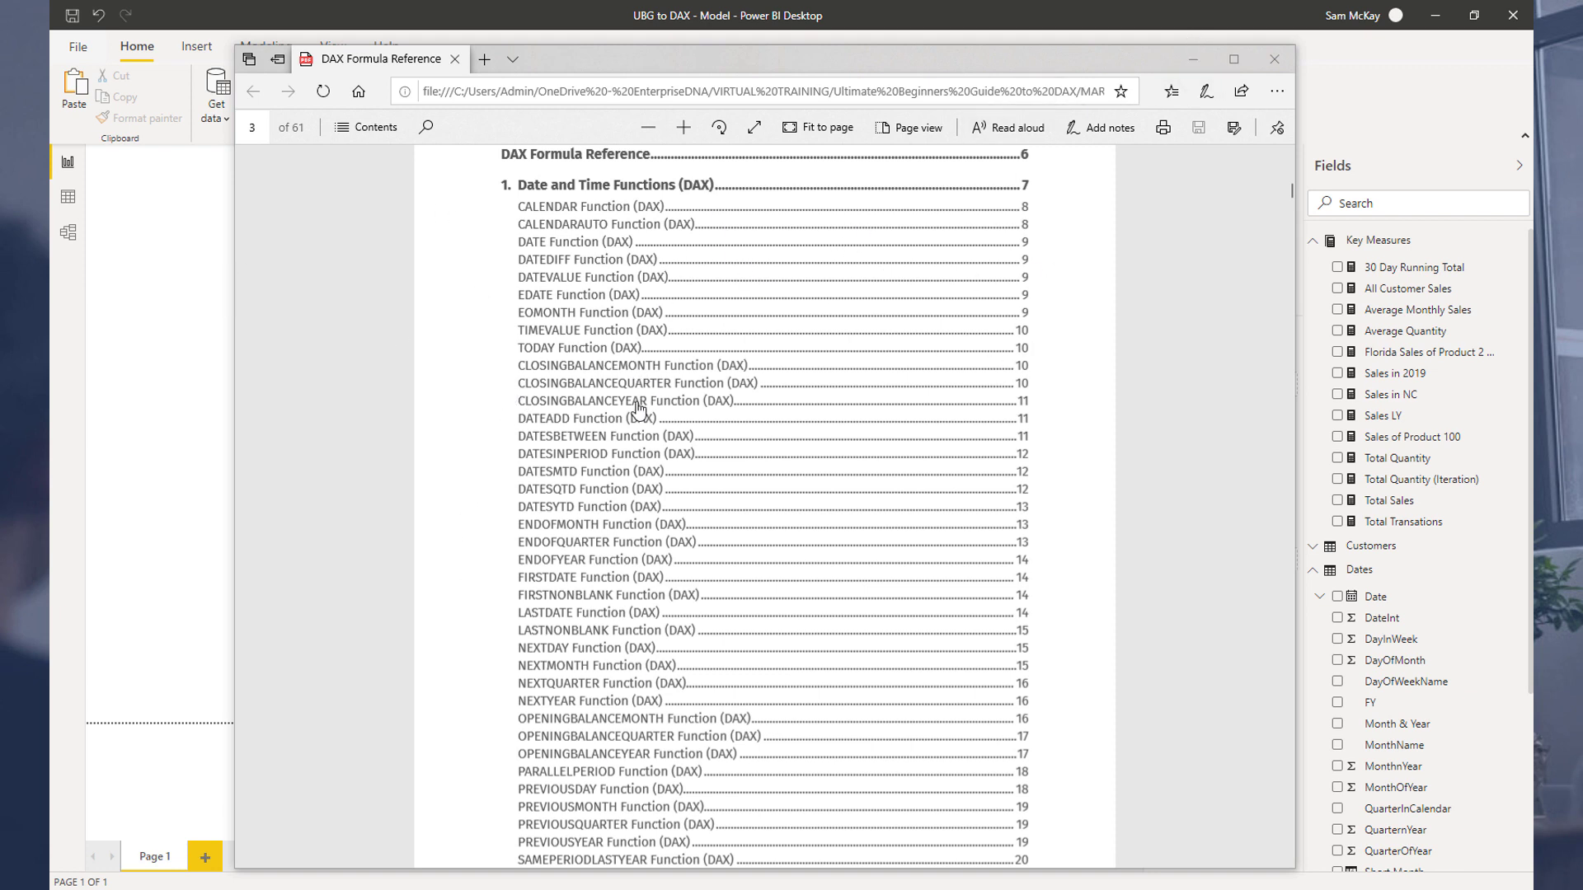
click(1194, 59)
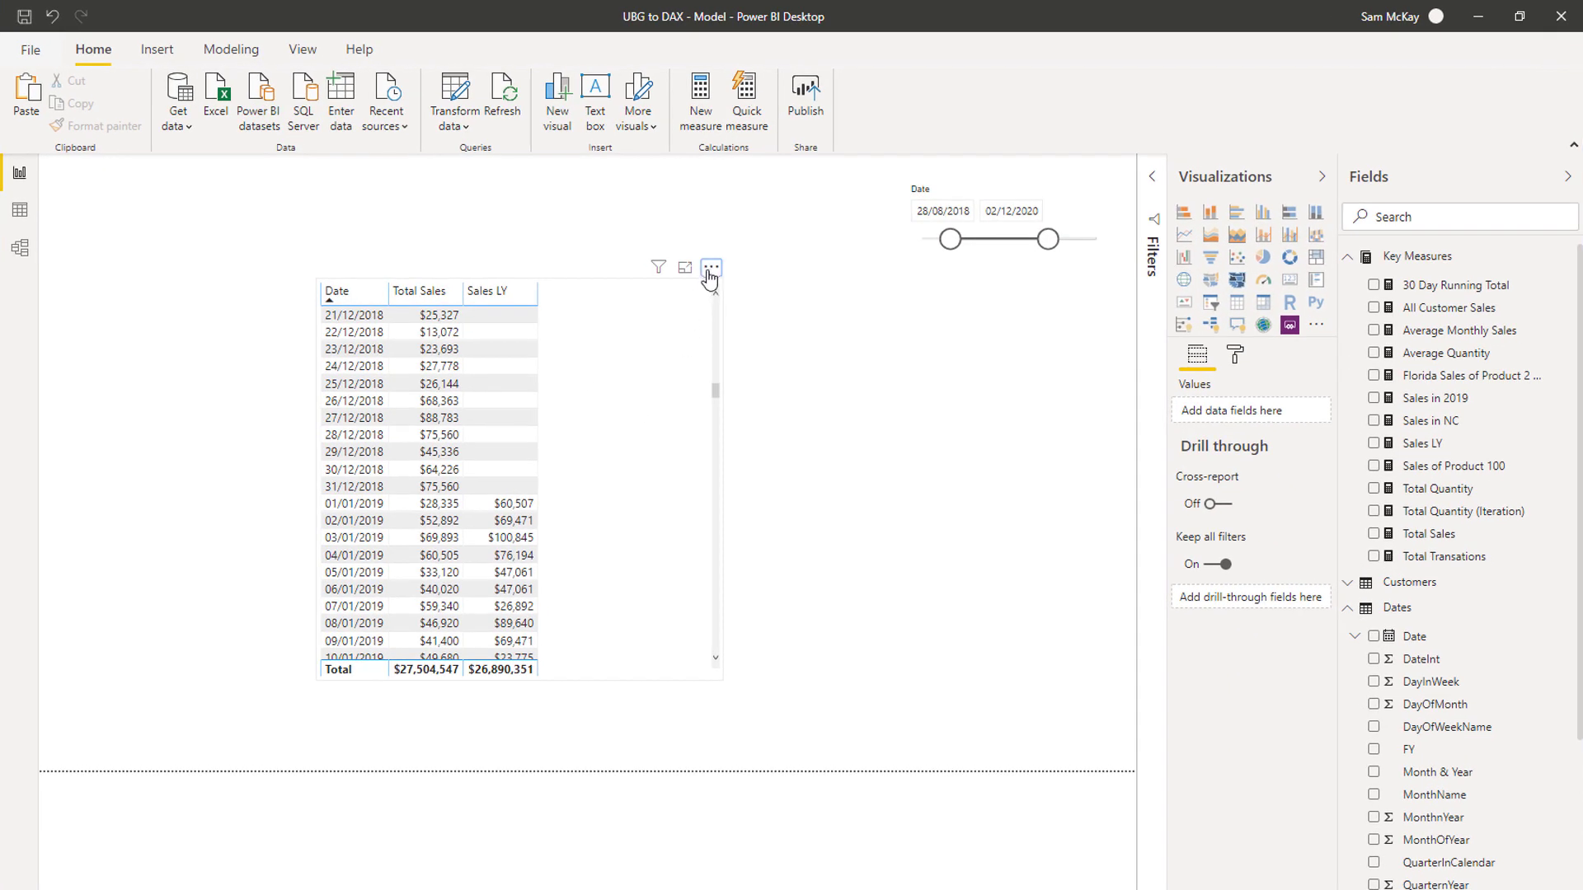
Step: Move and widen the sales table, and view the Sales of Product 100 formula
drag(708, 272, 600, 256)
click(649, 549)
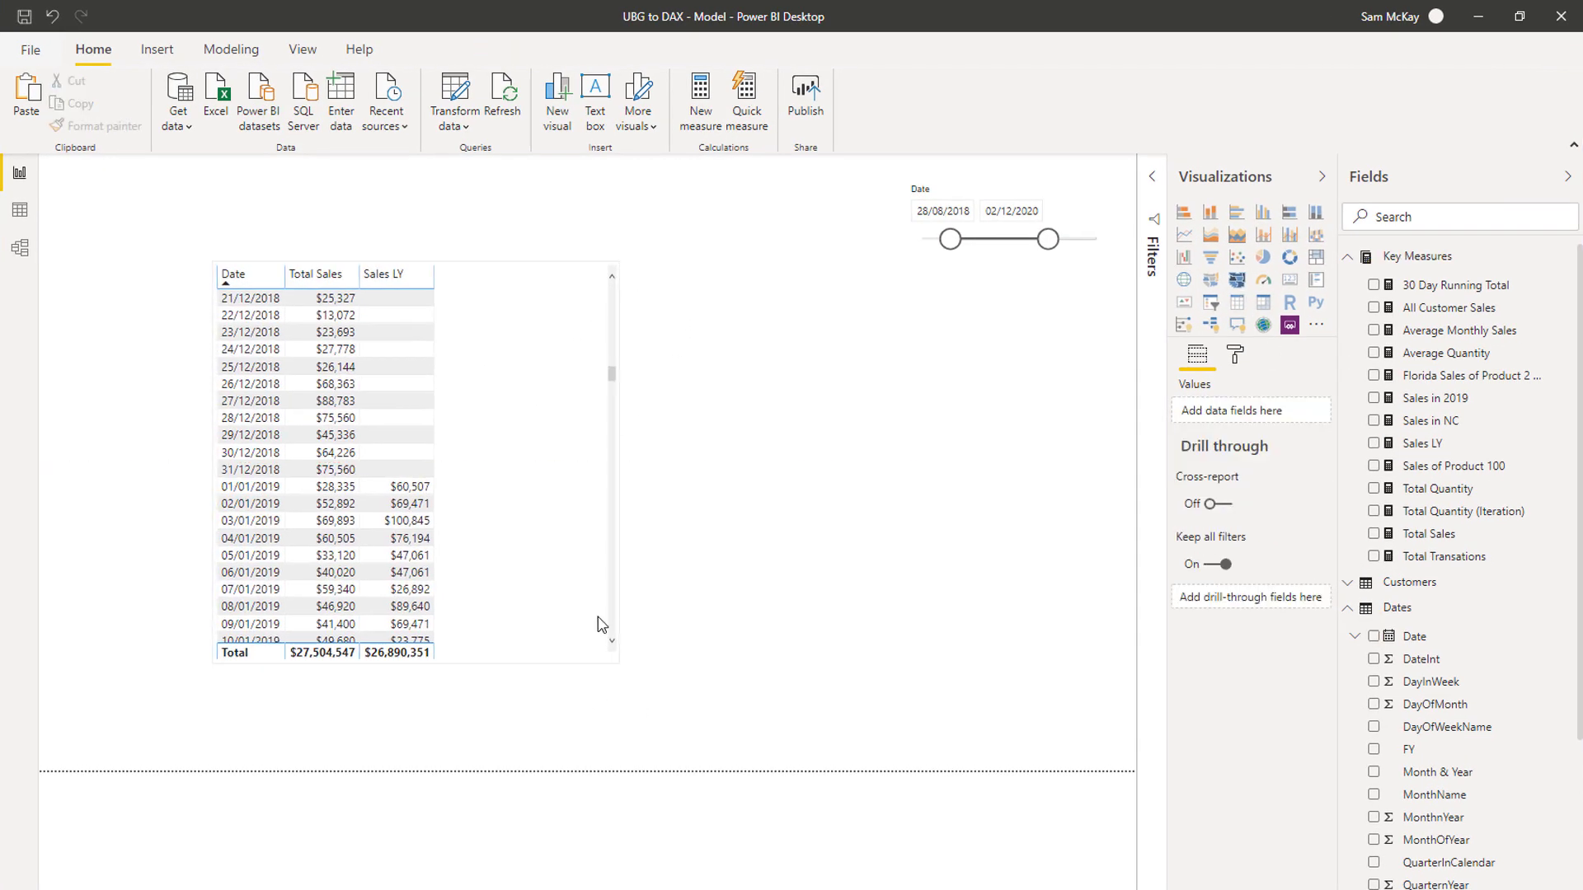
click(615, 657)
drag(615, 658, 773, 696)
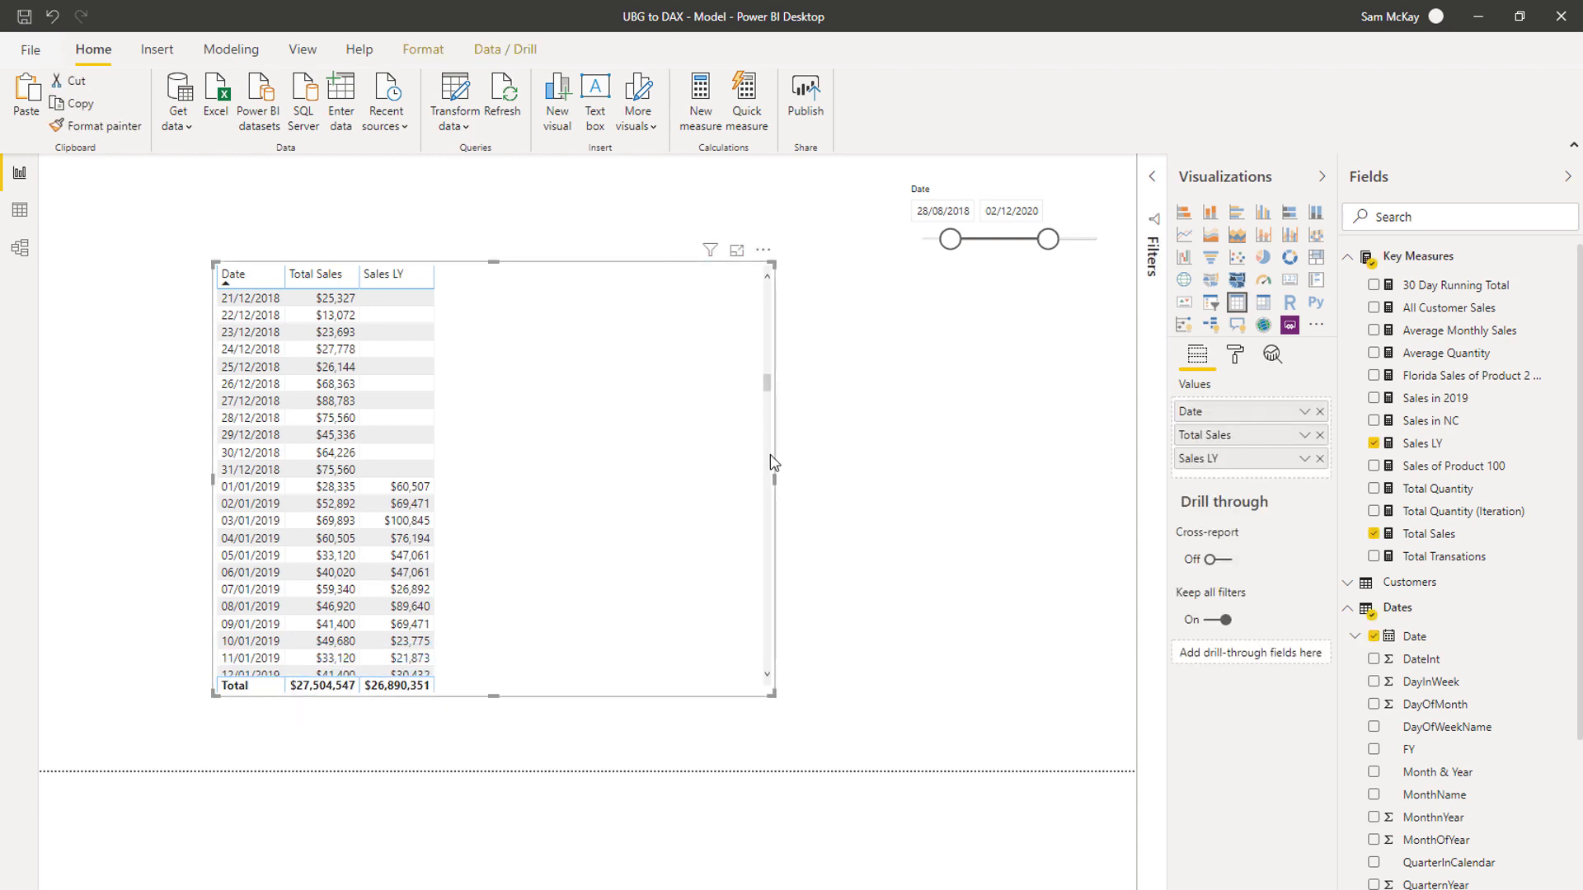
click(1424, 467)
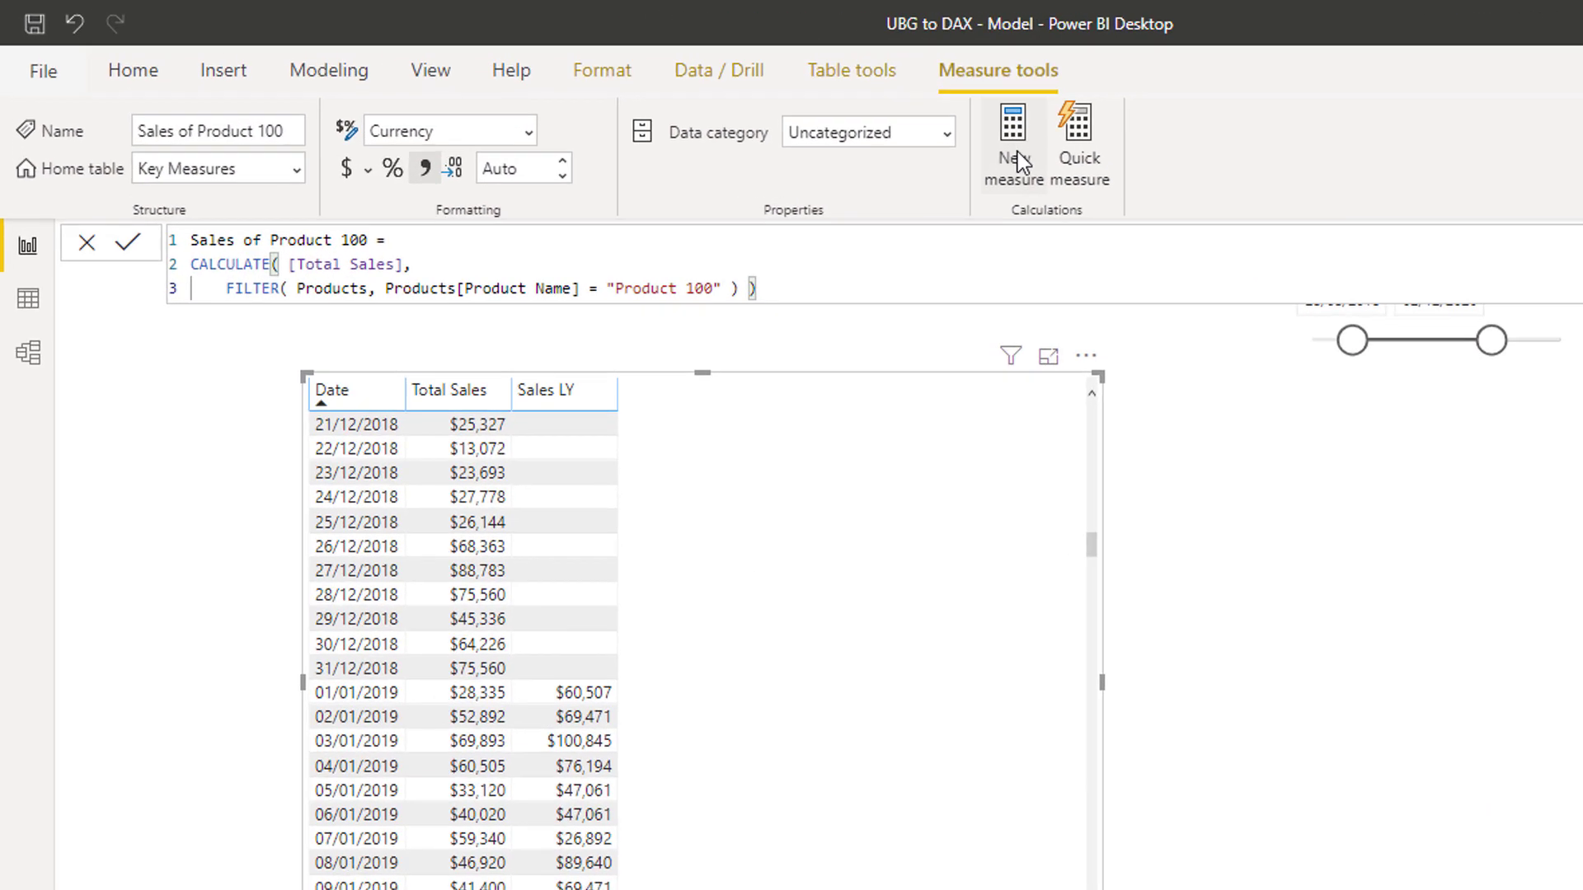
Step: Start a new measure DATEADD Example = CALCULATE( [Total Sales], ..
click(1252, 178)
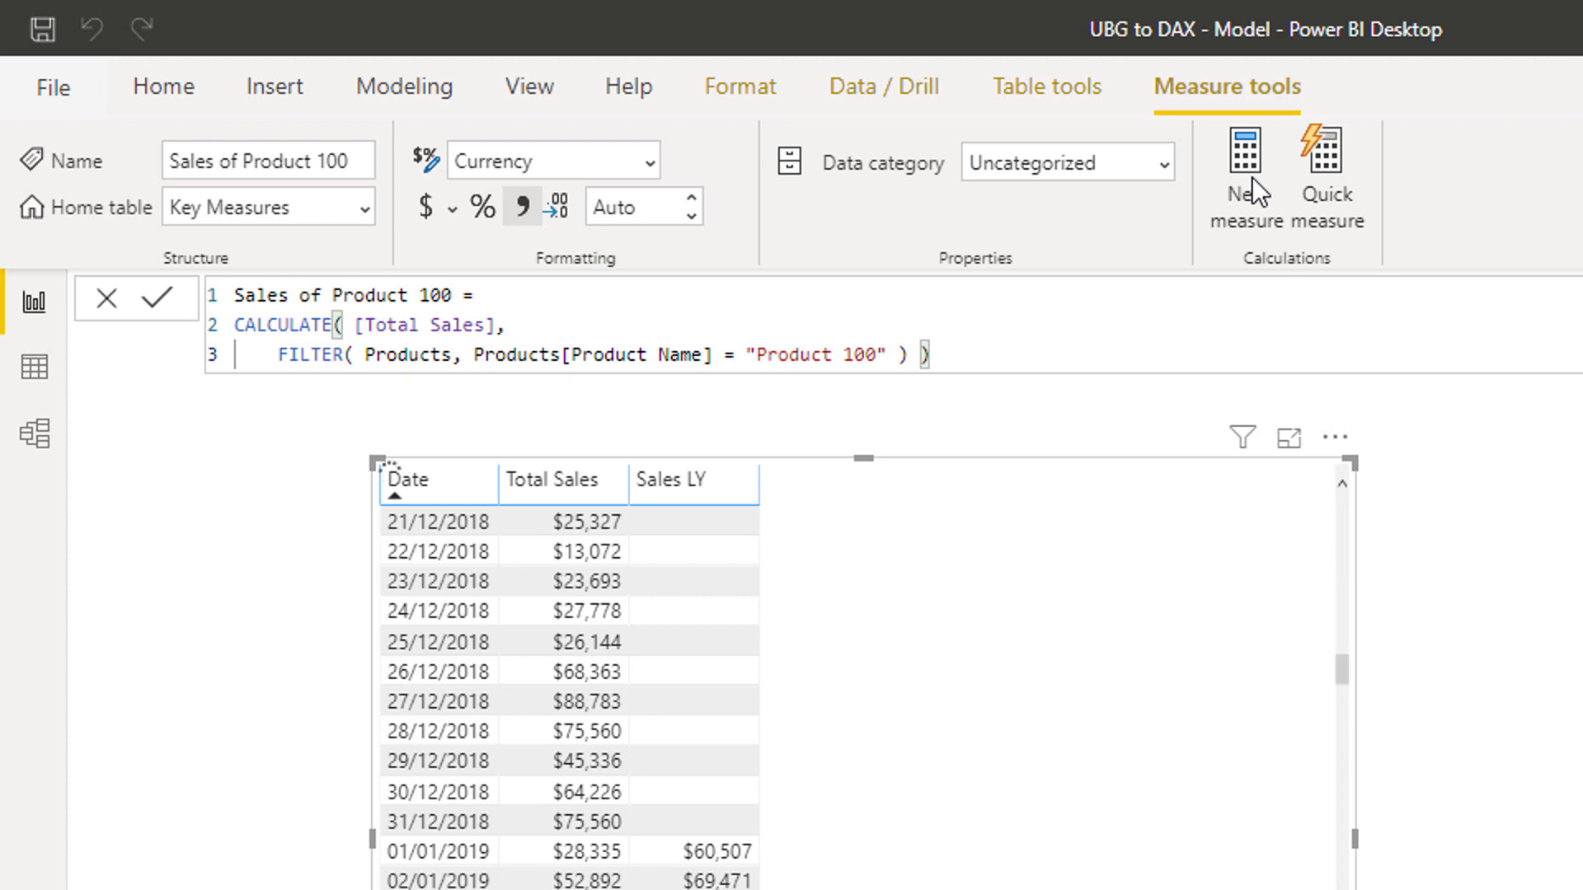
text(CAL)
key(BackSpace)
key(BackSpace)
key(BackSpace)
text(DATEADD Exampl)
key(BackSpace)
key(BackSpace)
key(BackSpace)
text(mple = CALCULATE()
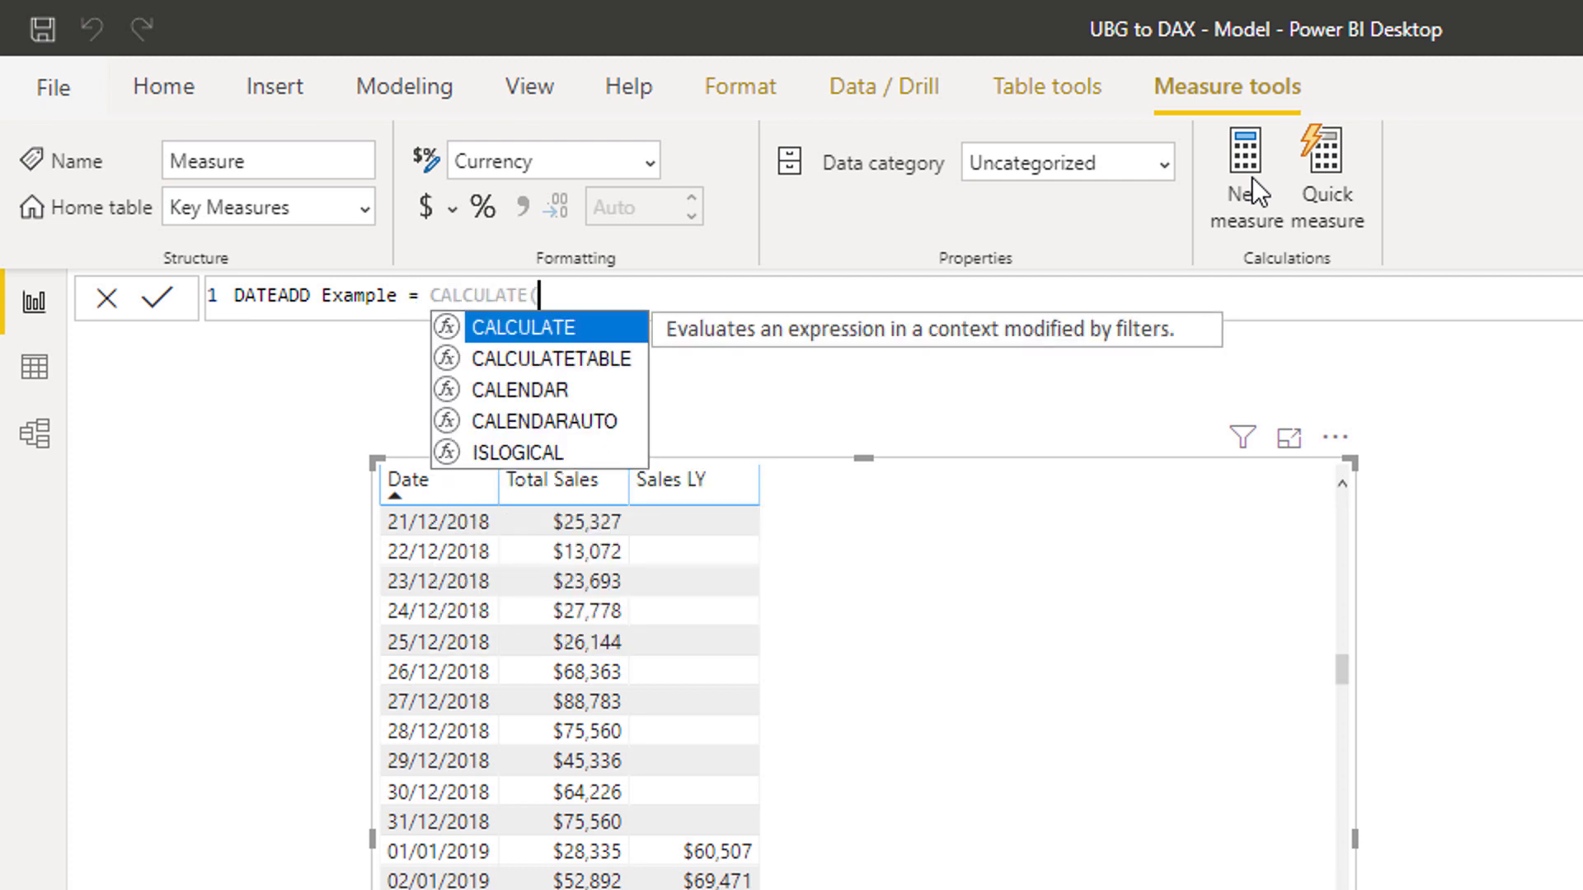
key(Tab)
text([)
text(Total)
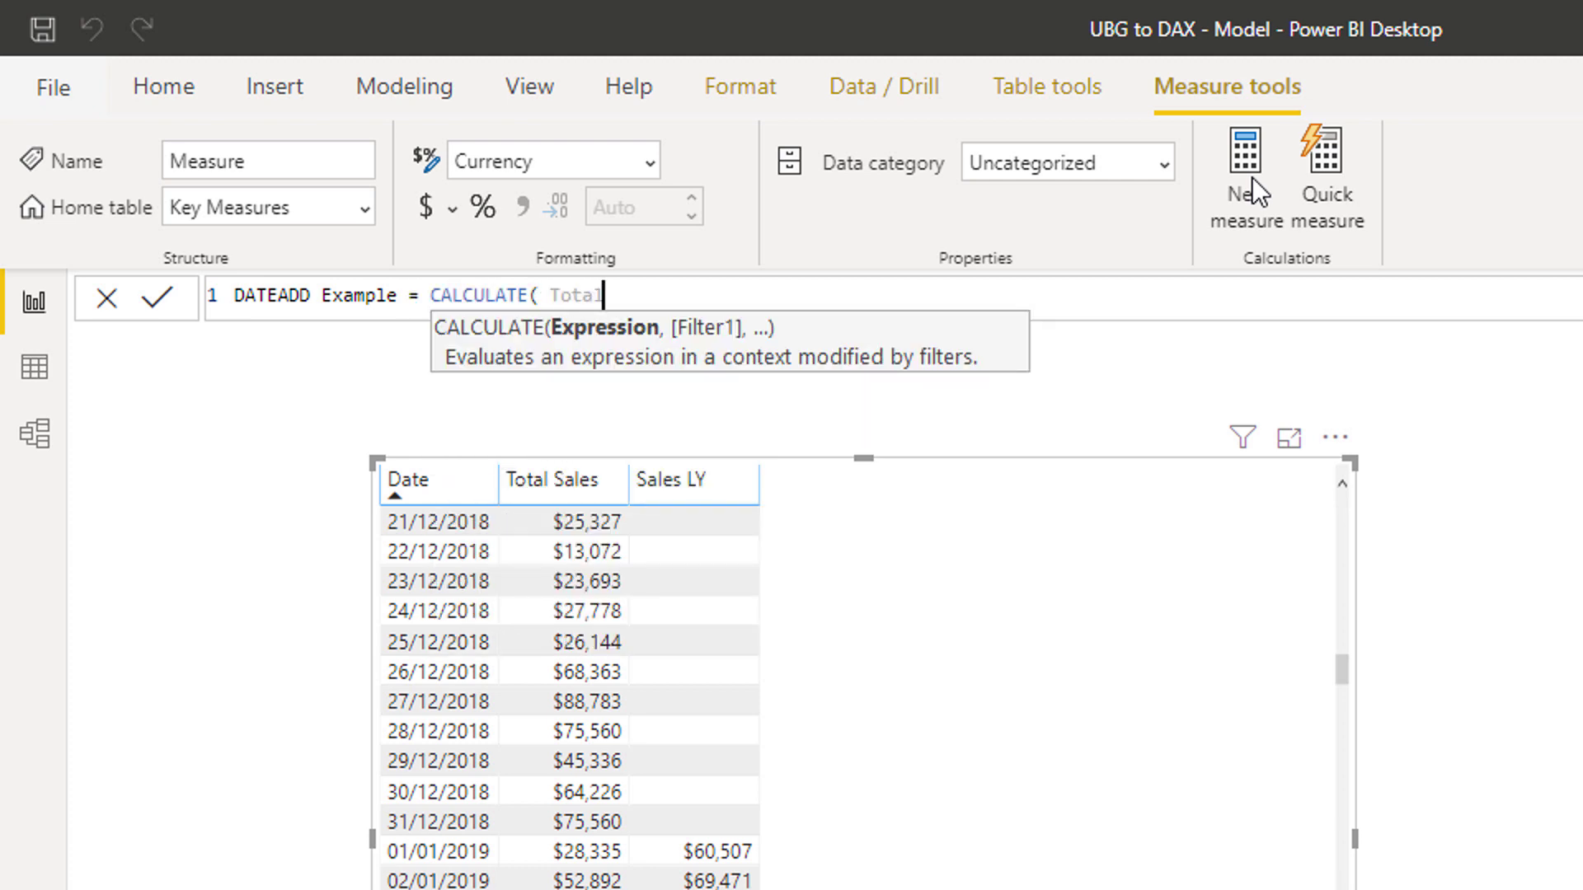
key(Down)
key(Down)
key(Tab)
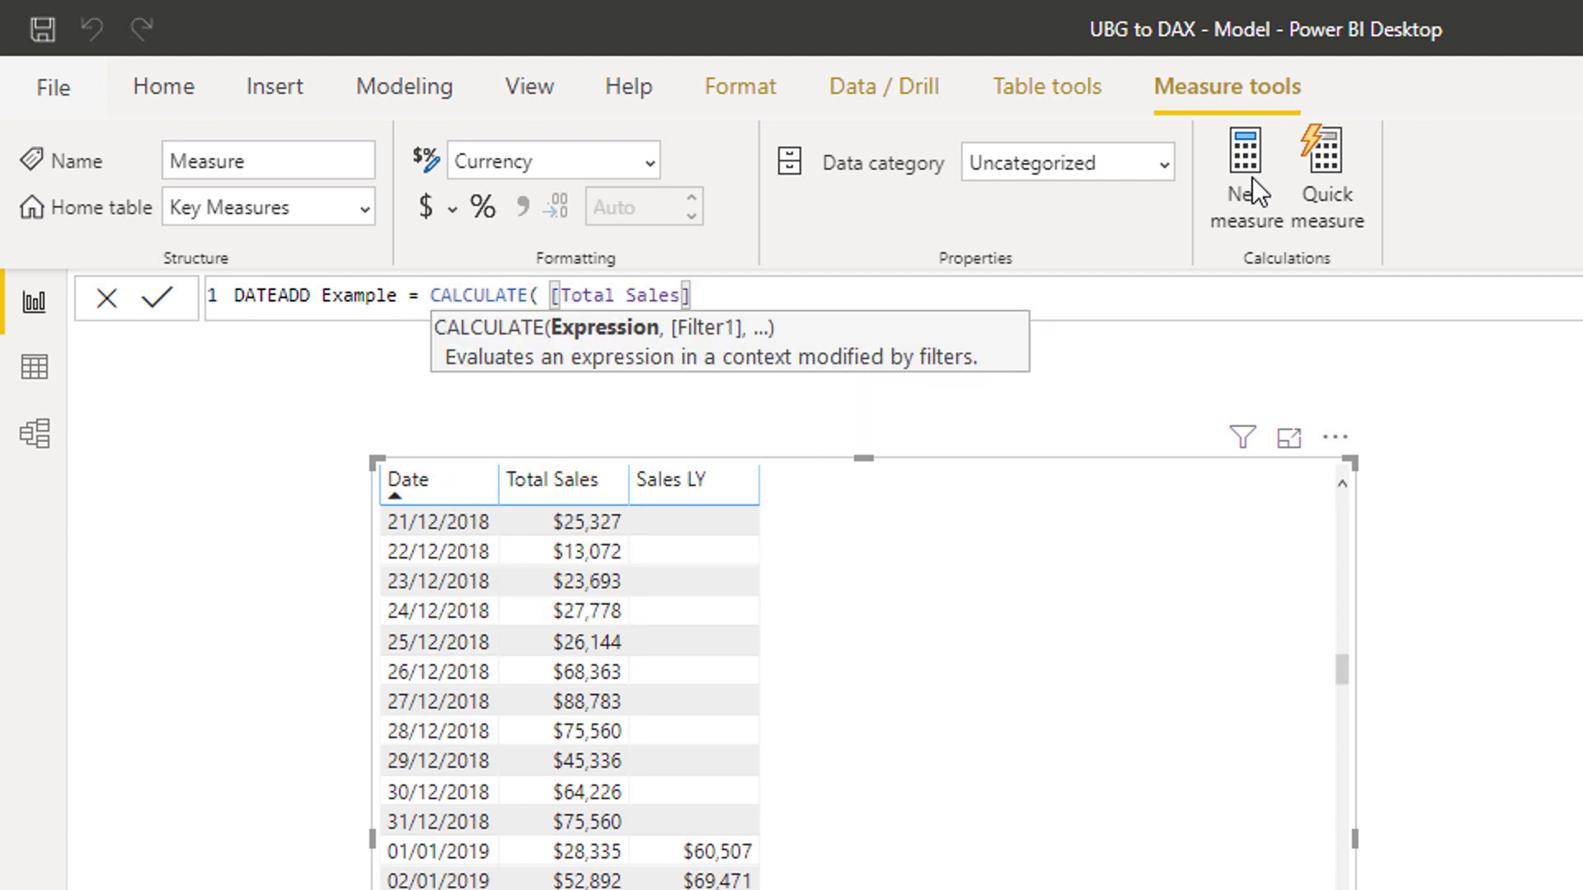
text(,)
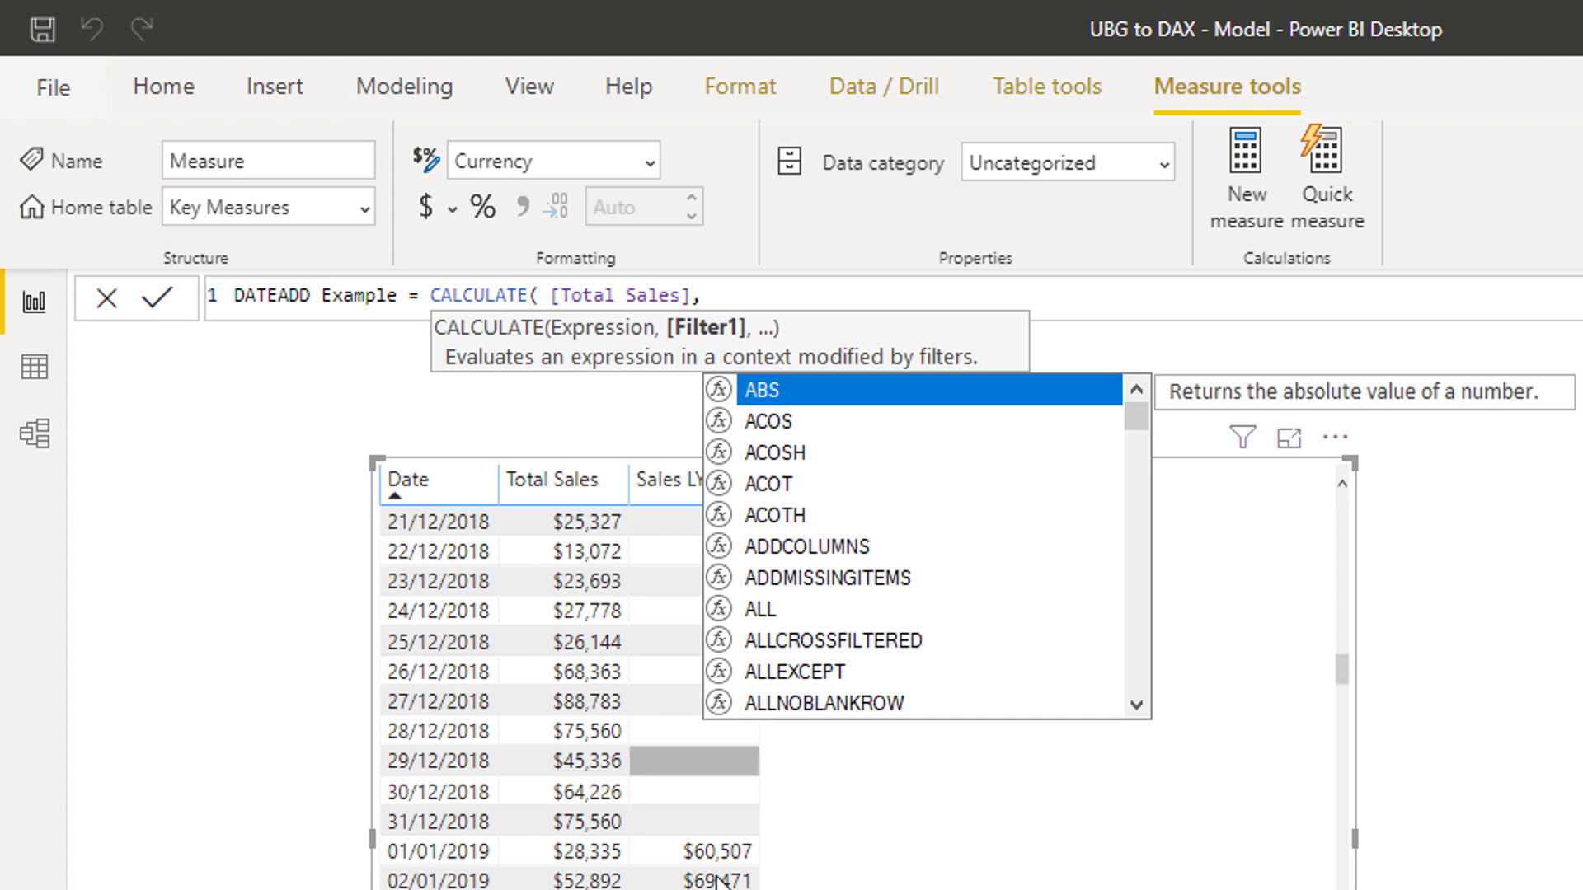
Step: Complete the formula with DATEADD( Dates[Date], -1, QUARTER ) and commit the measure
text(D)
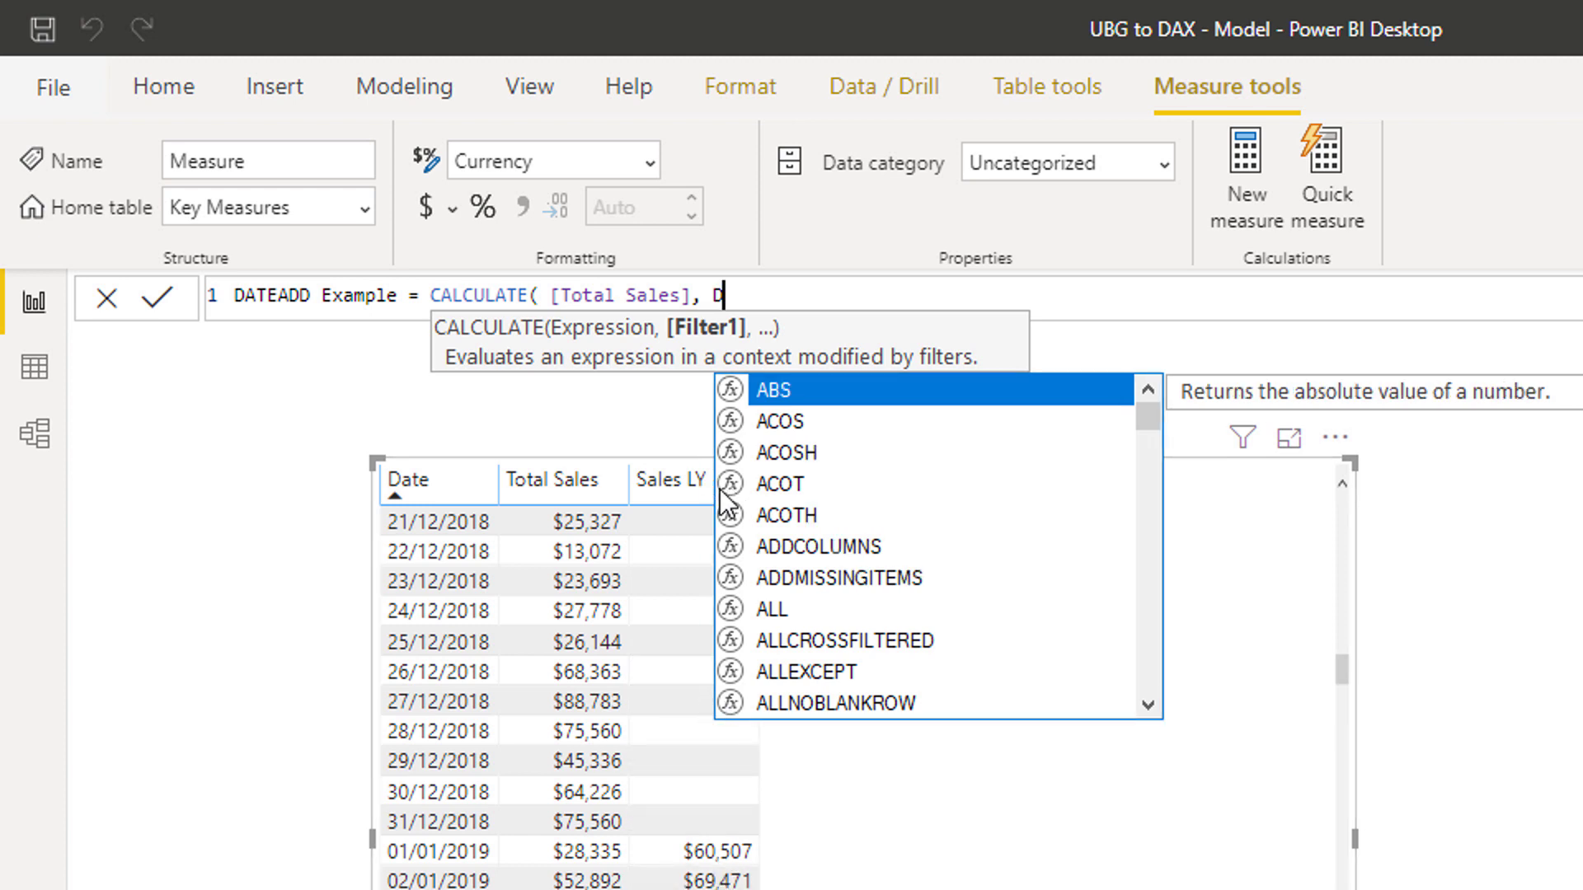
text(A)
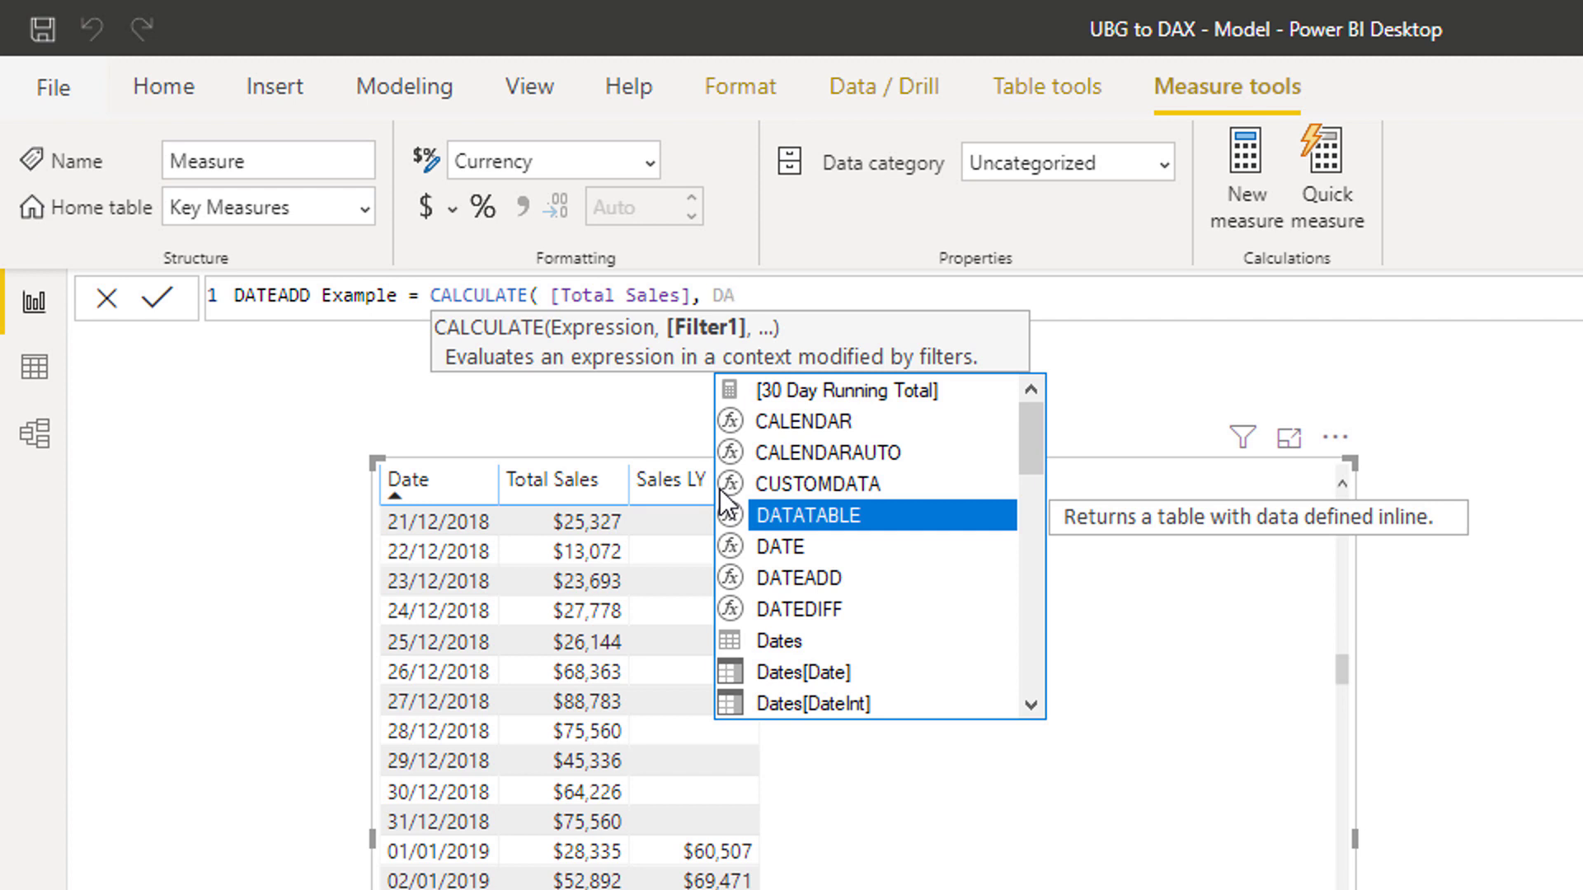
key(Down)
key(Down)
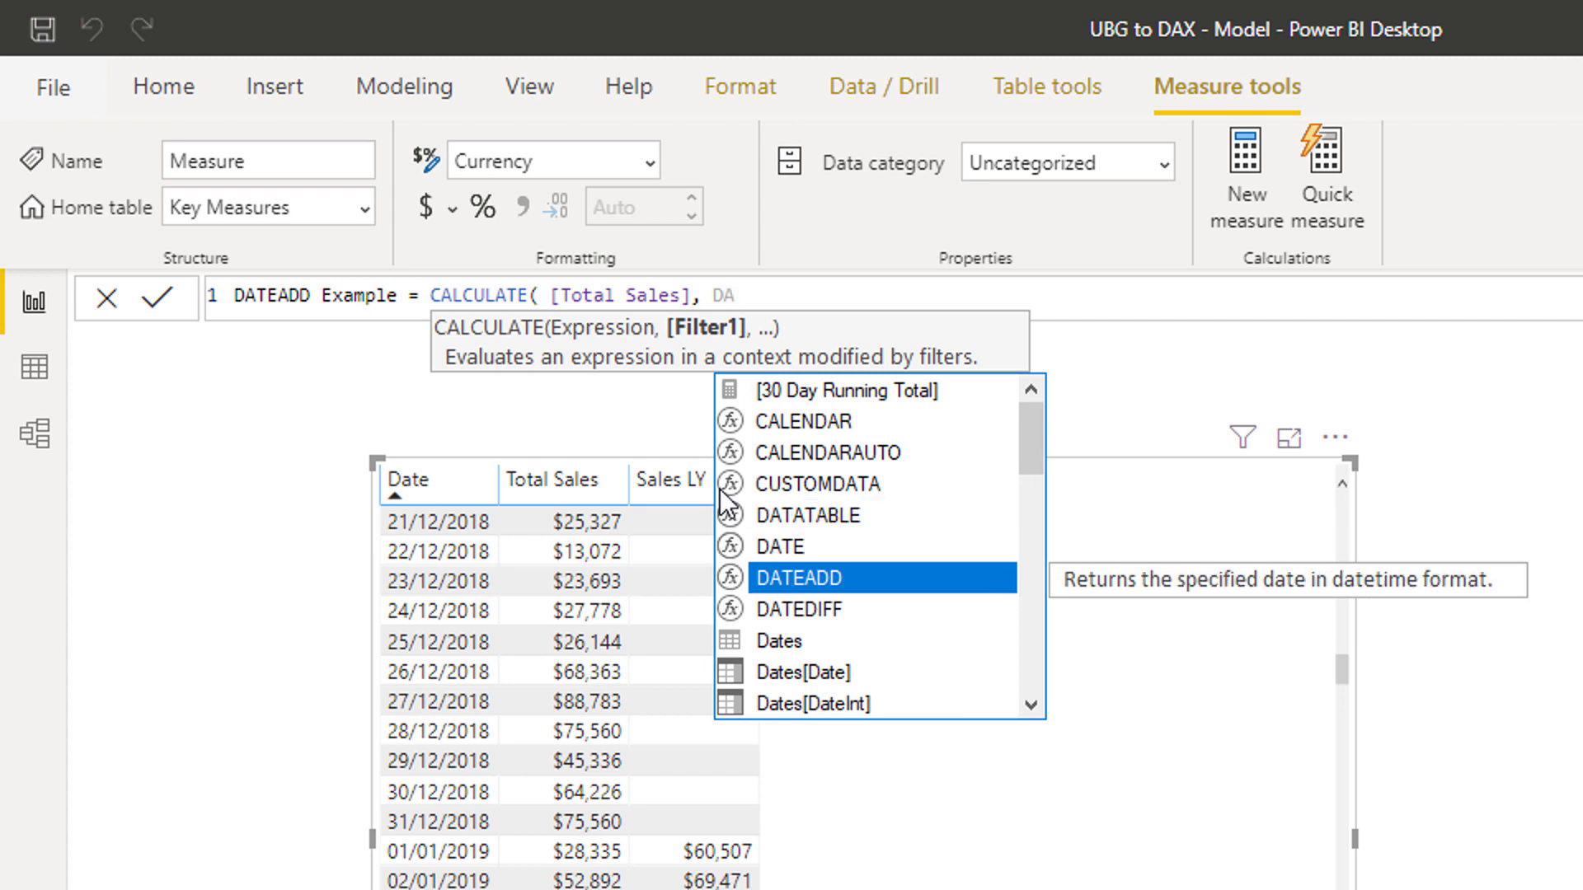
key(Tab)
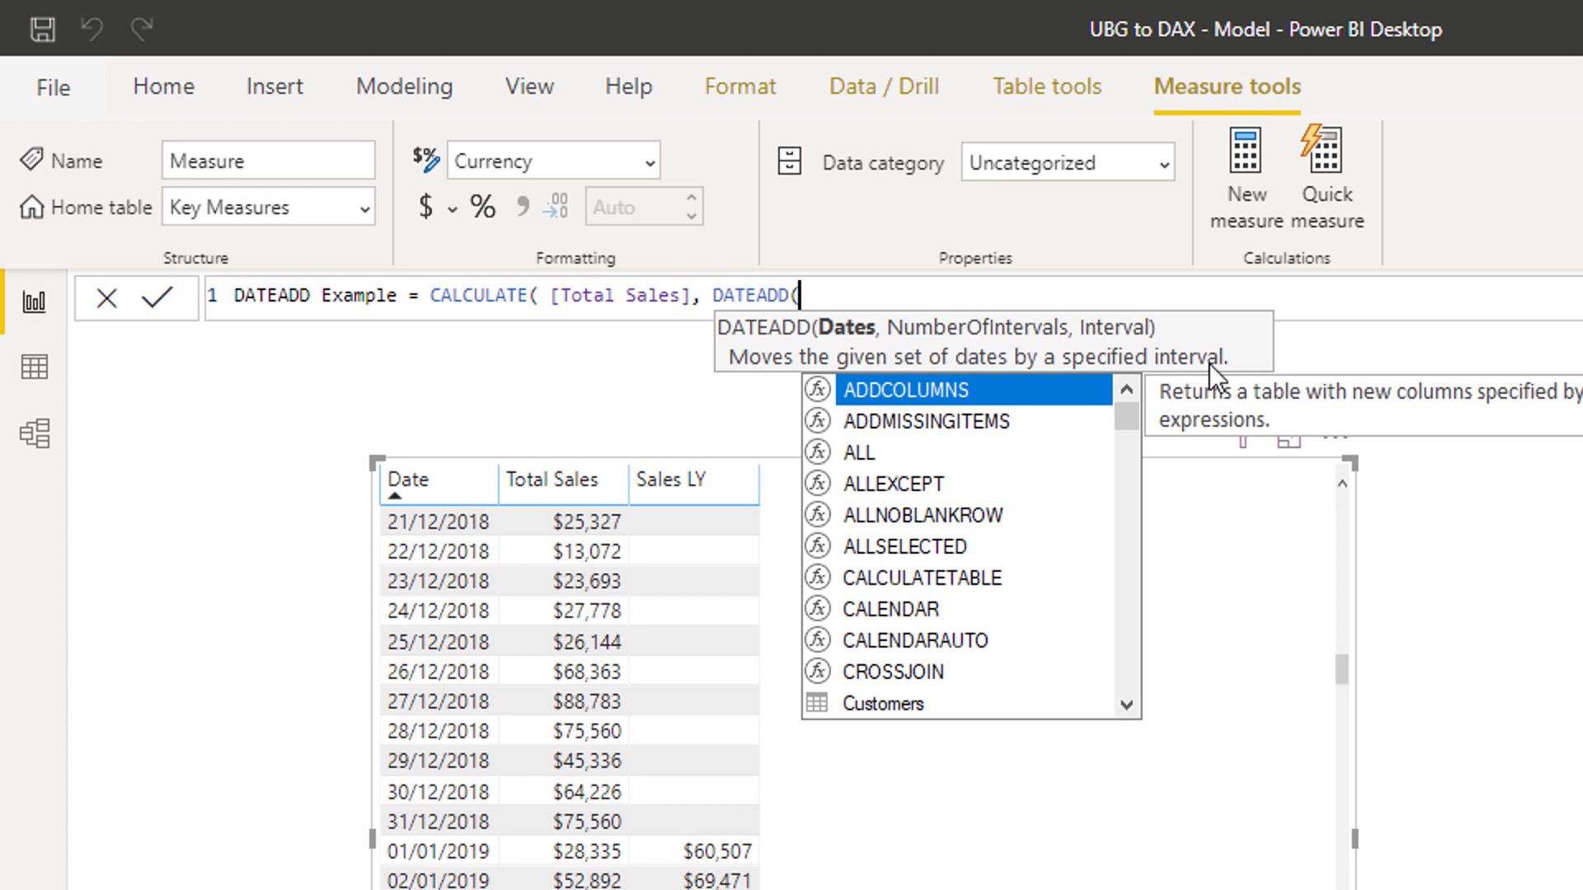
text(Dat)
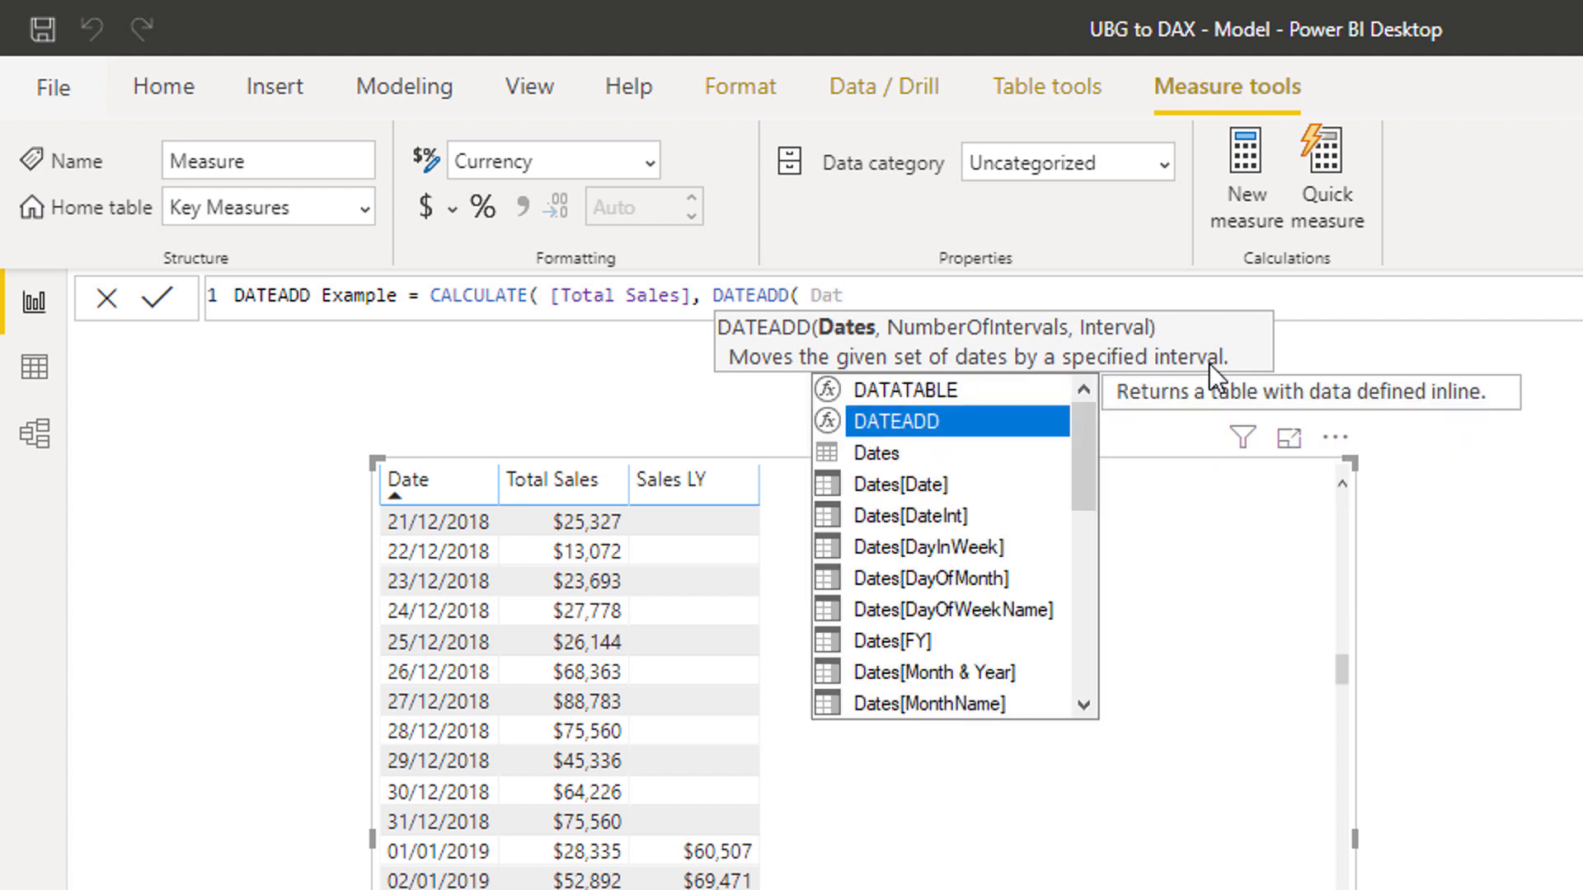
key(Down)
key(Tab)
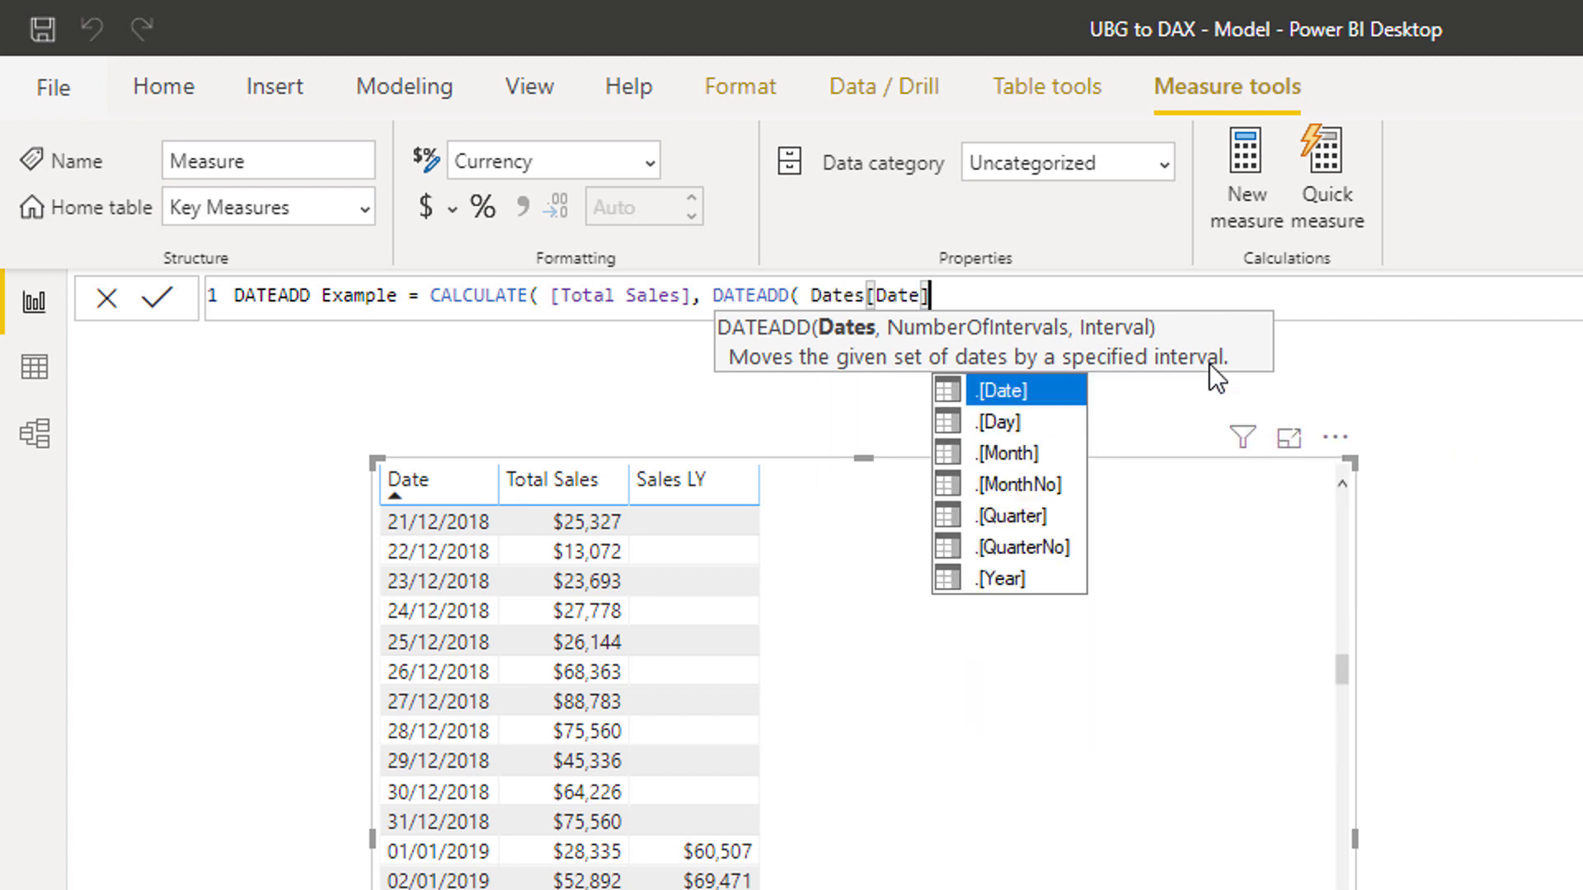
text(, -1)
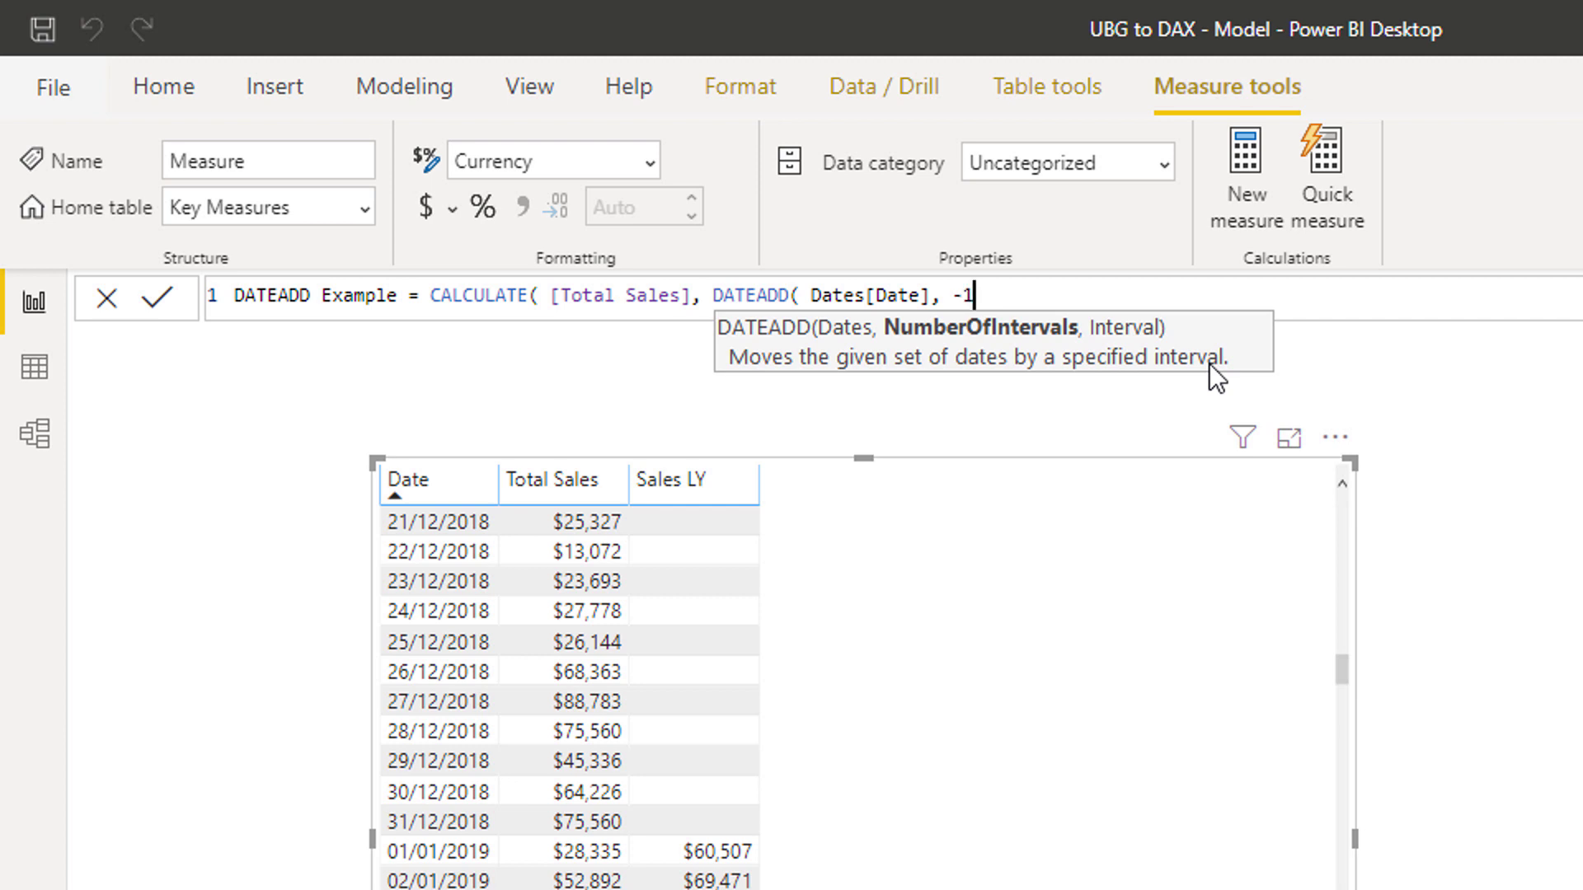
text(,)
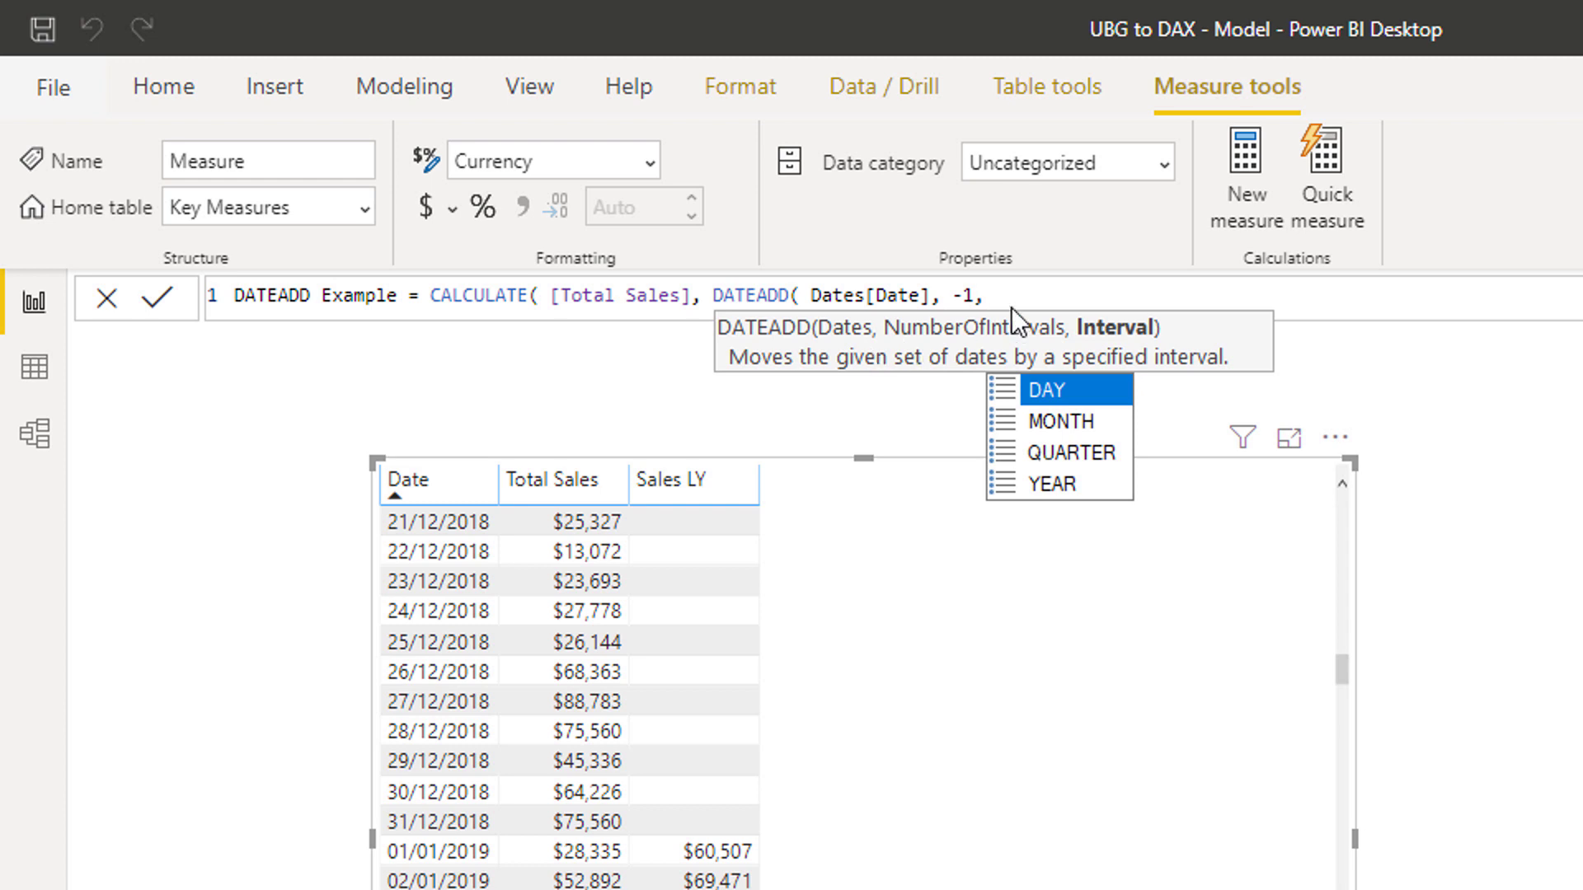
click(1088, 452)
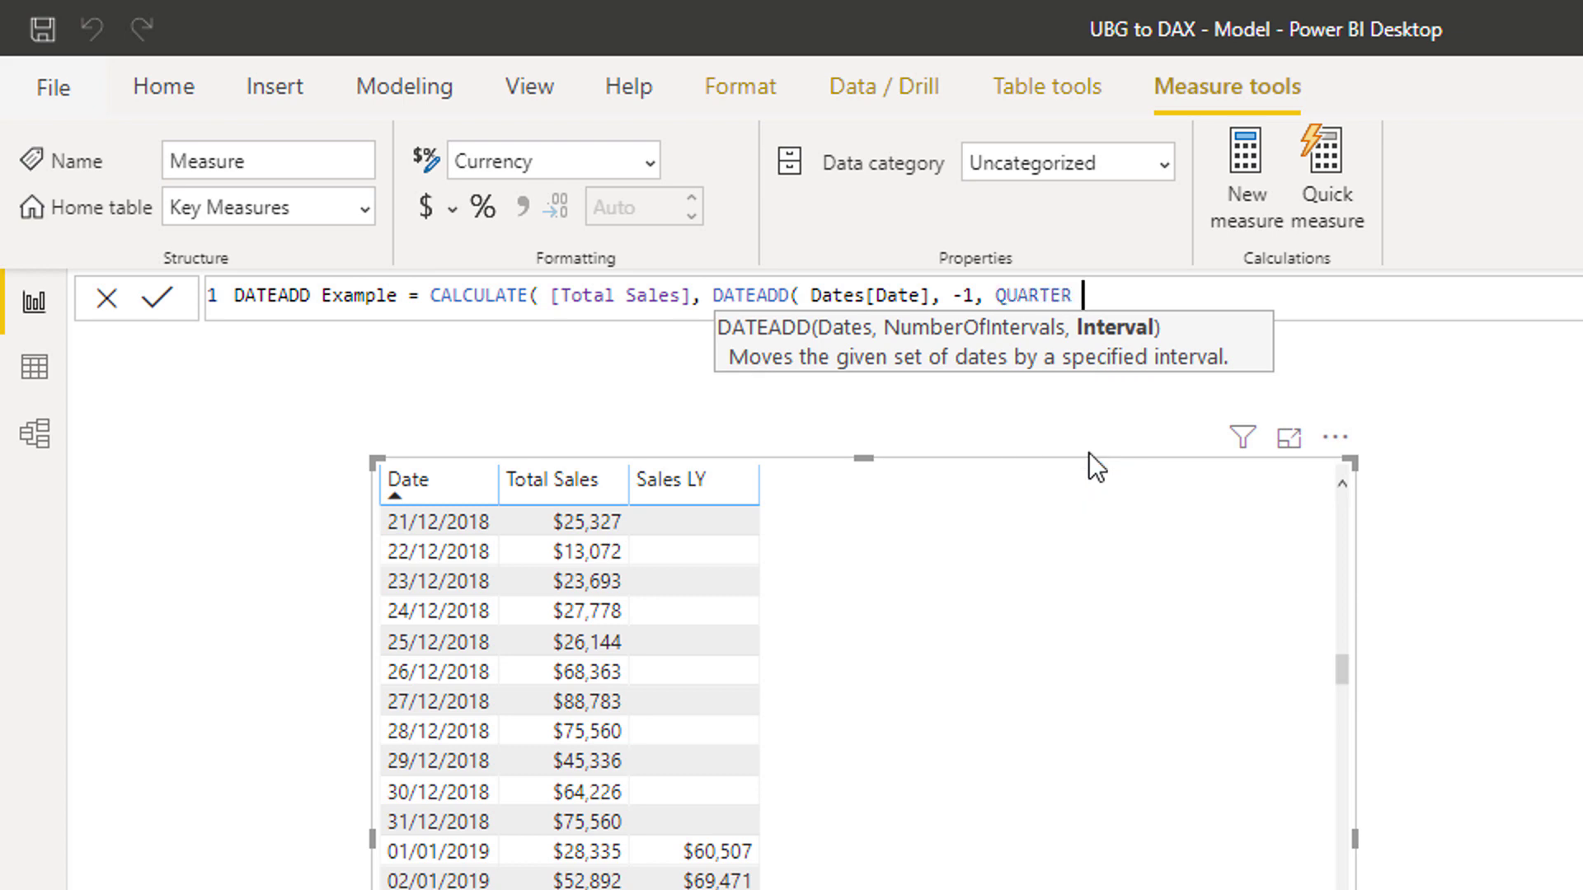
text())
key(Return)
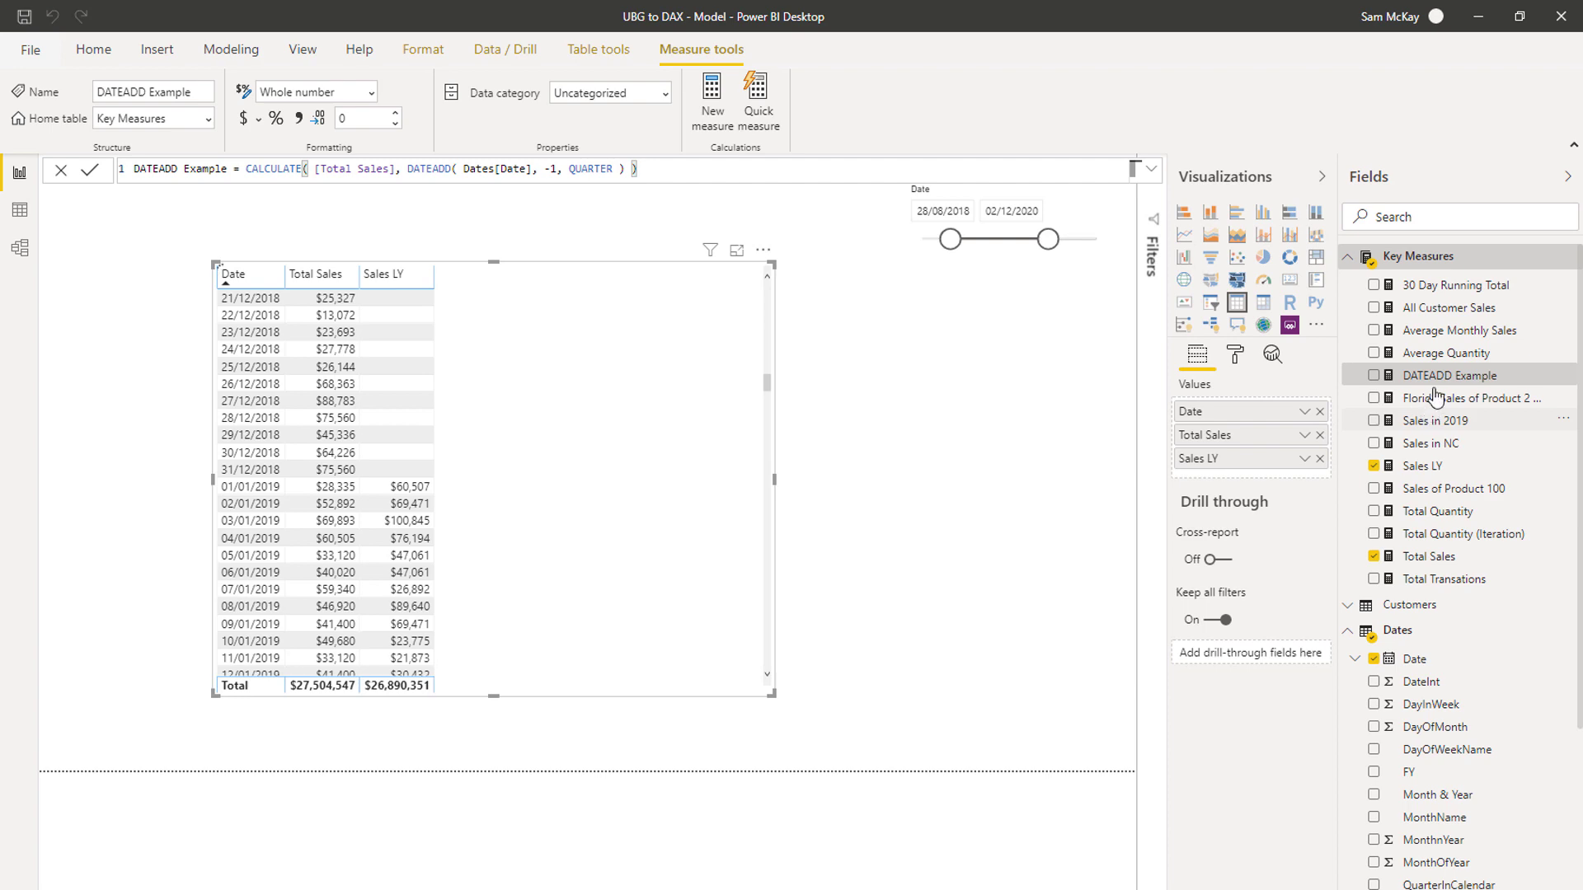
Step: Add DATEADD Example to the table and change its offset to -2 QUARTER
drag(1428, 380, 611, 467)
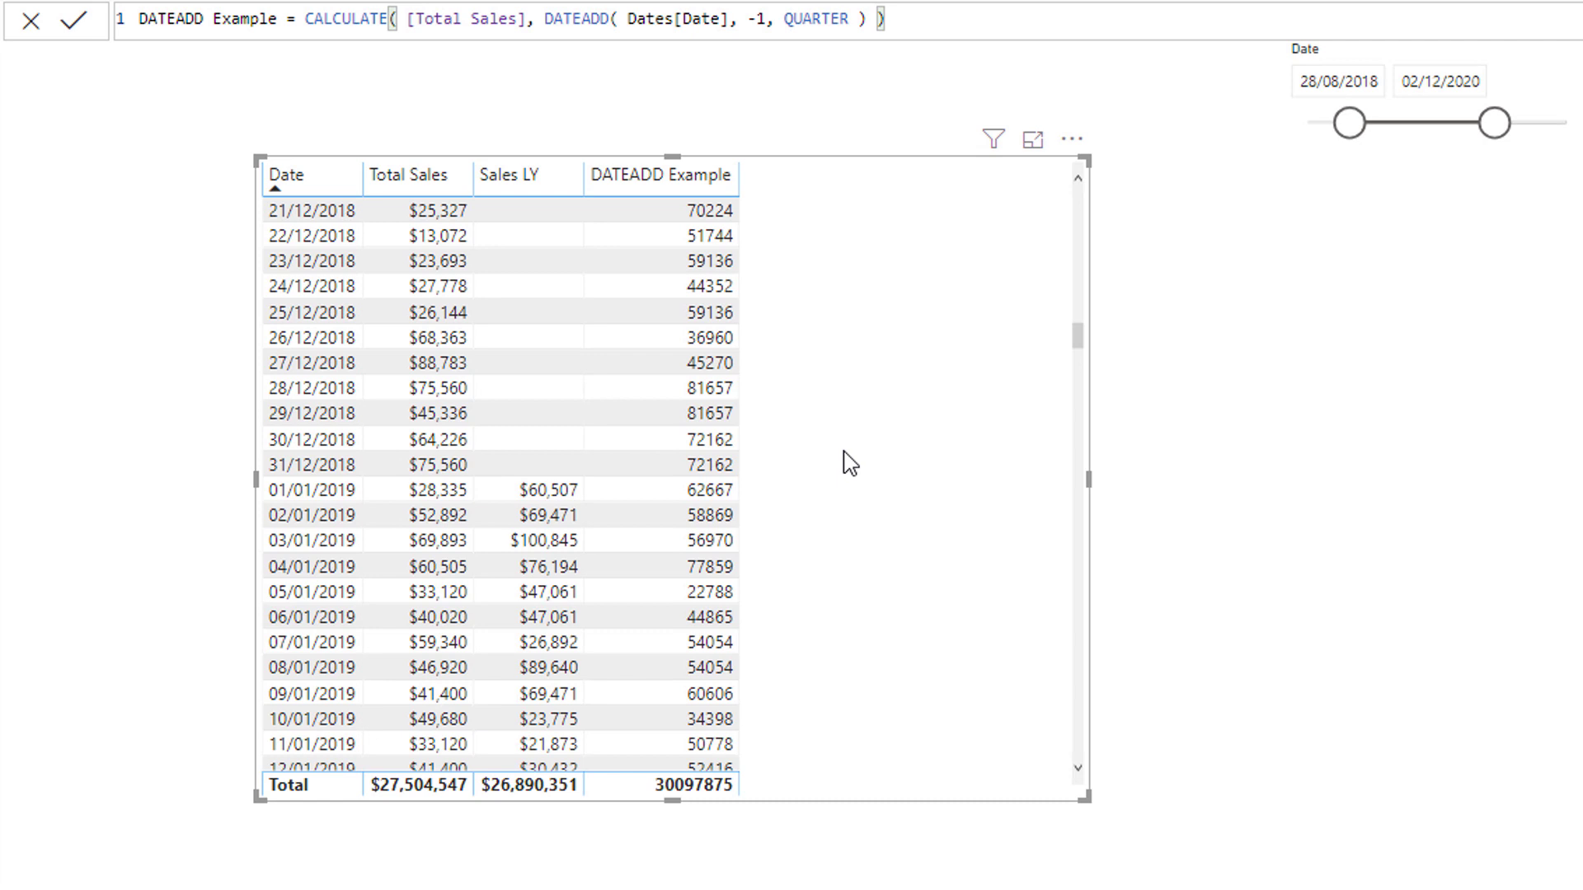
click(757, 18)
key(Delete)
text(2)
key(Return)
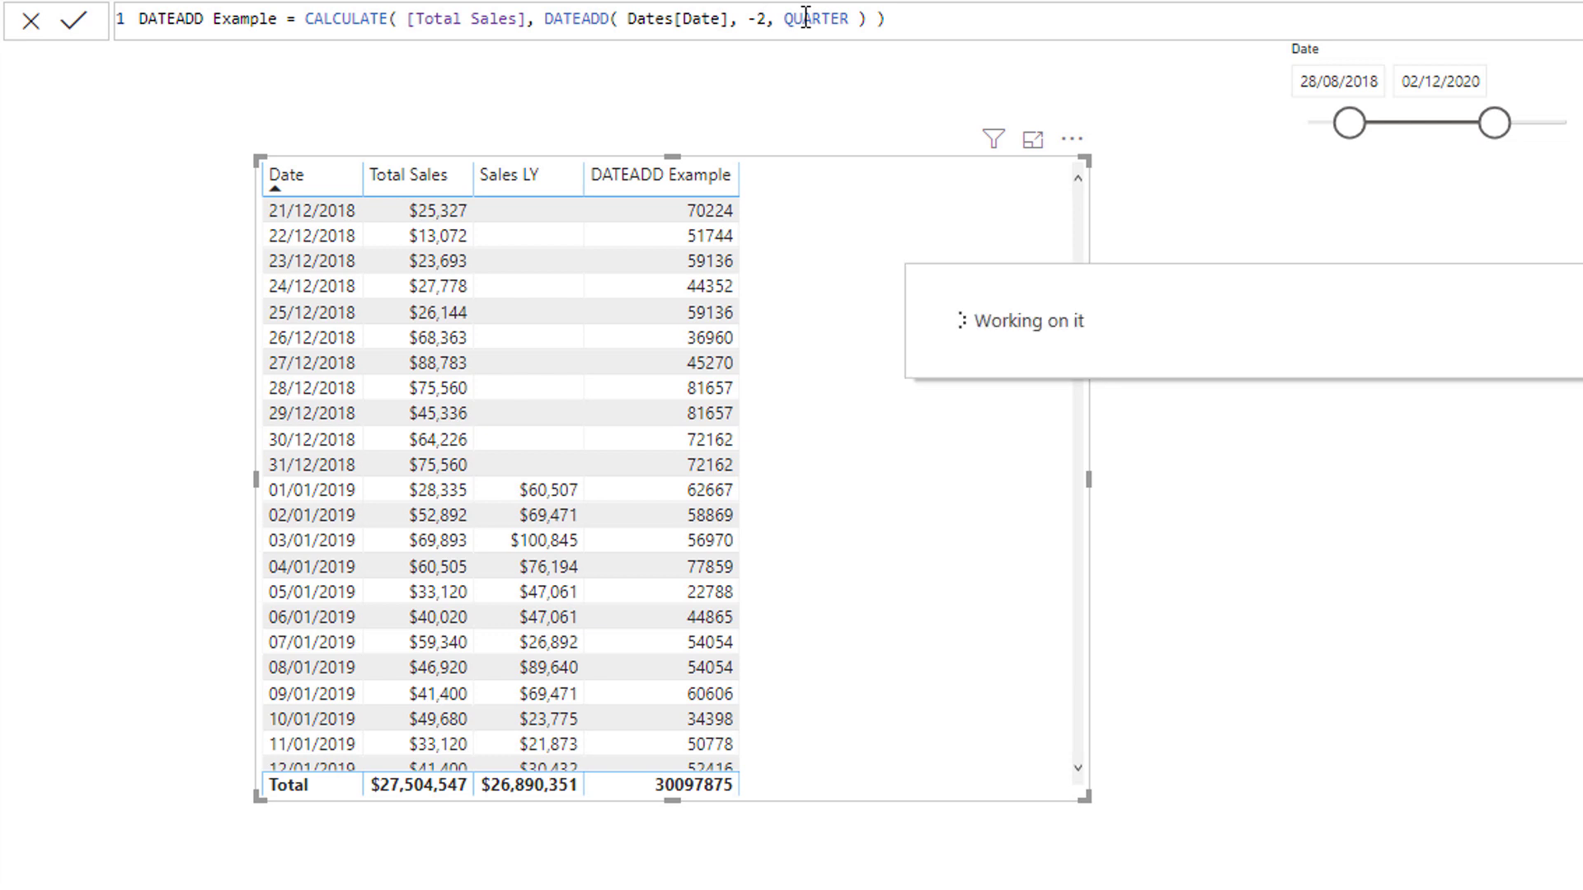
Step: Change the interval to DAY, trying a -2 and then a 2 day shift
double_click(799, 19)
text(DAY)
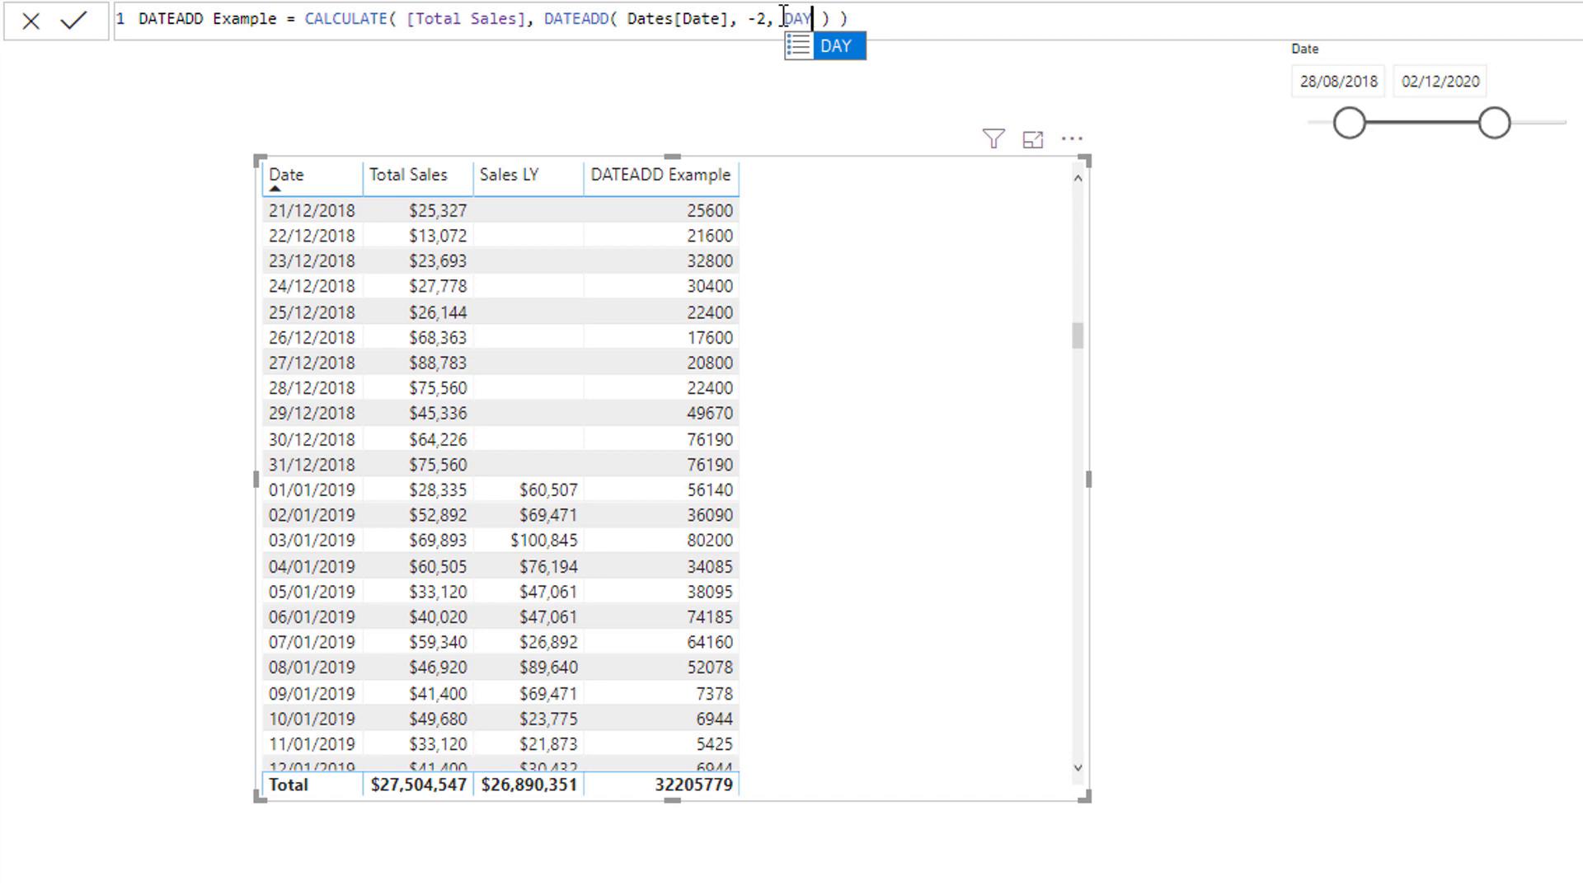
key(Escape)
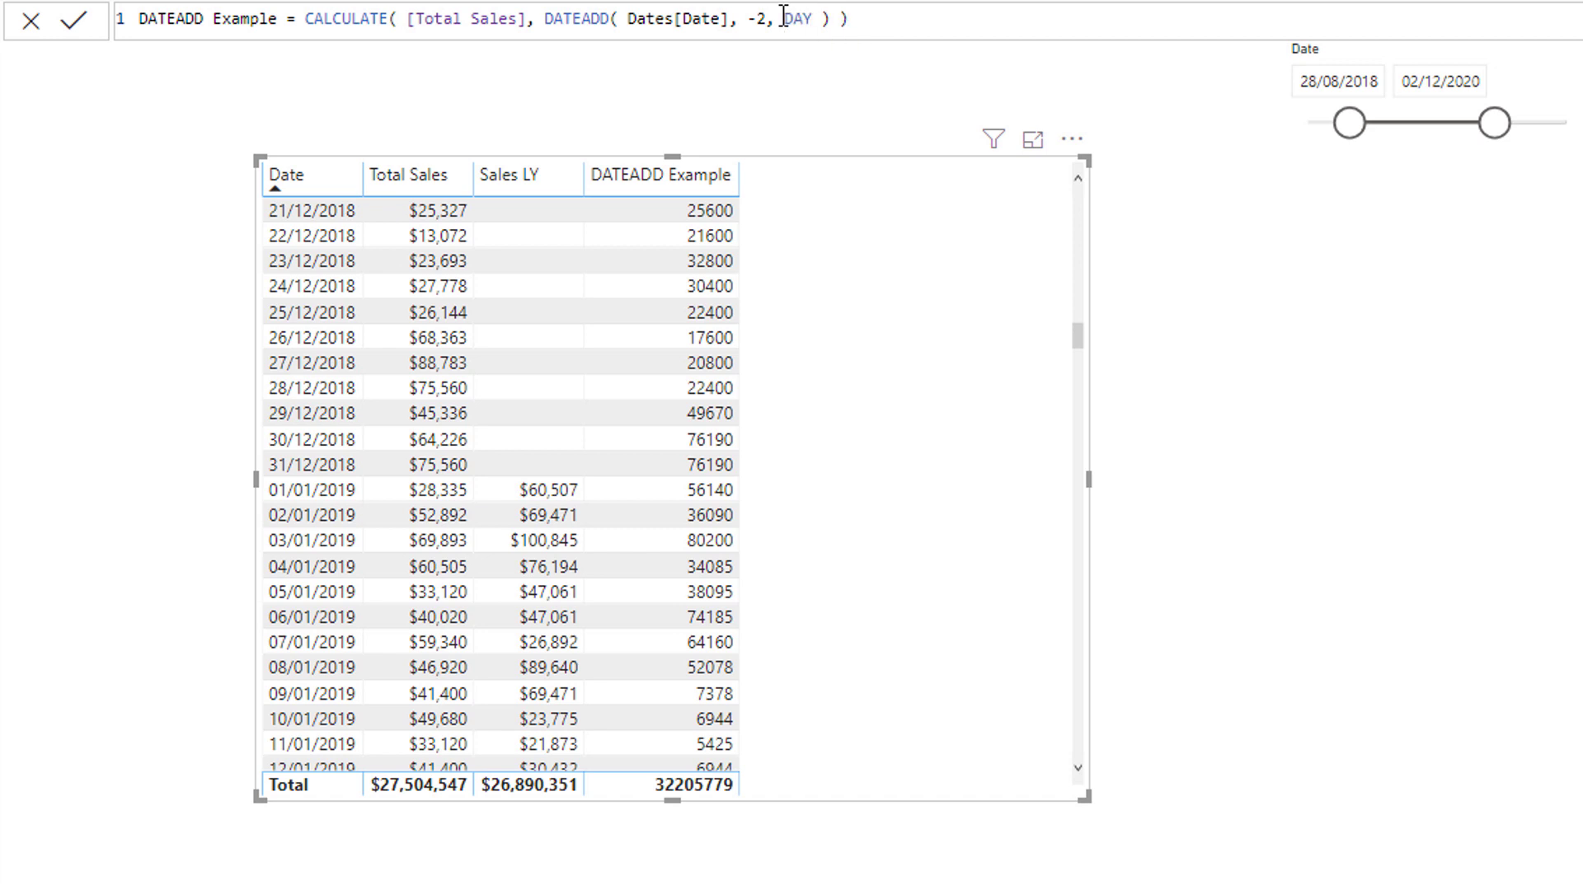
key(Return)
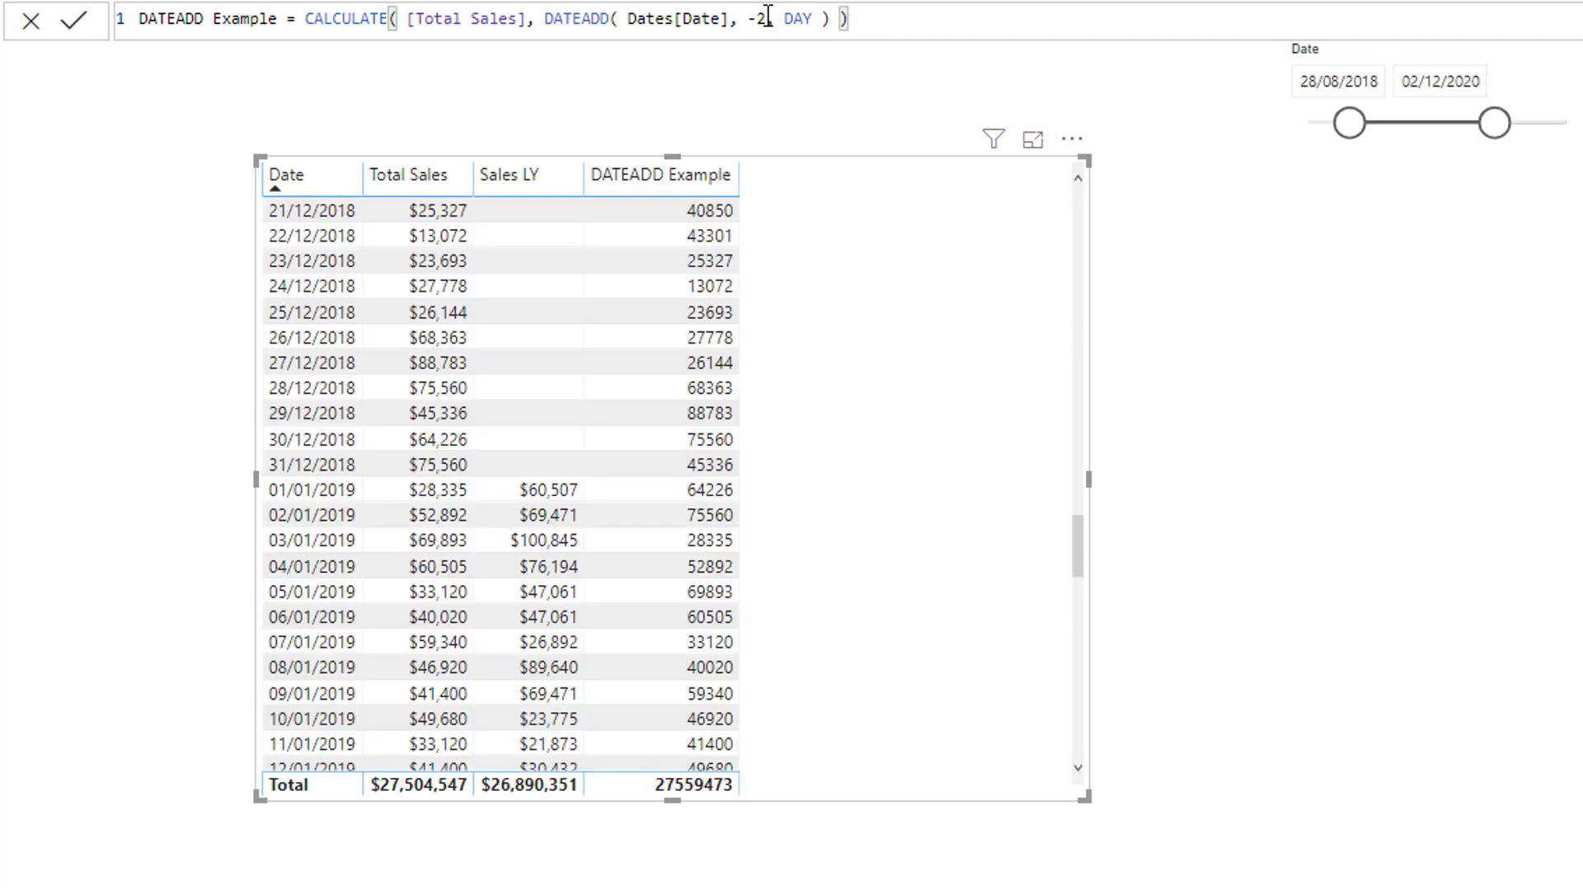
key(shift+Left)
key(shift+Left)
text(2)
key(Return)
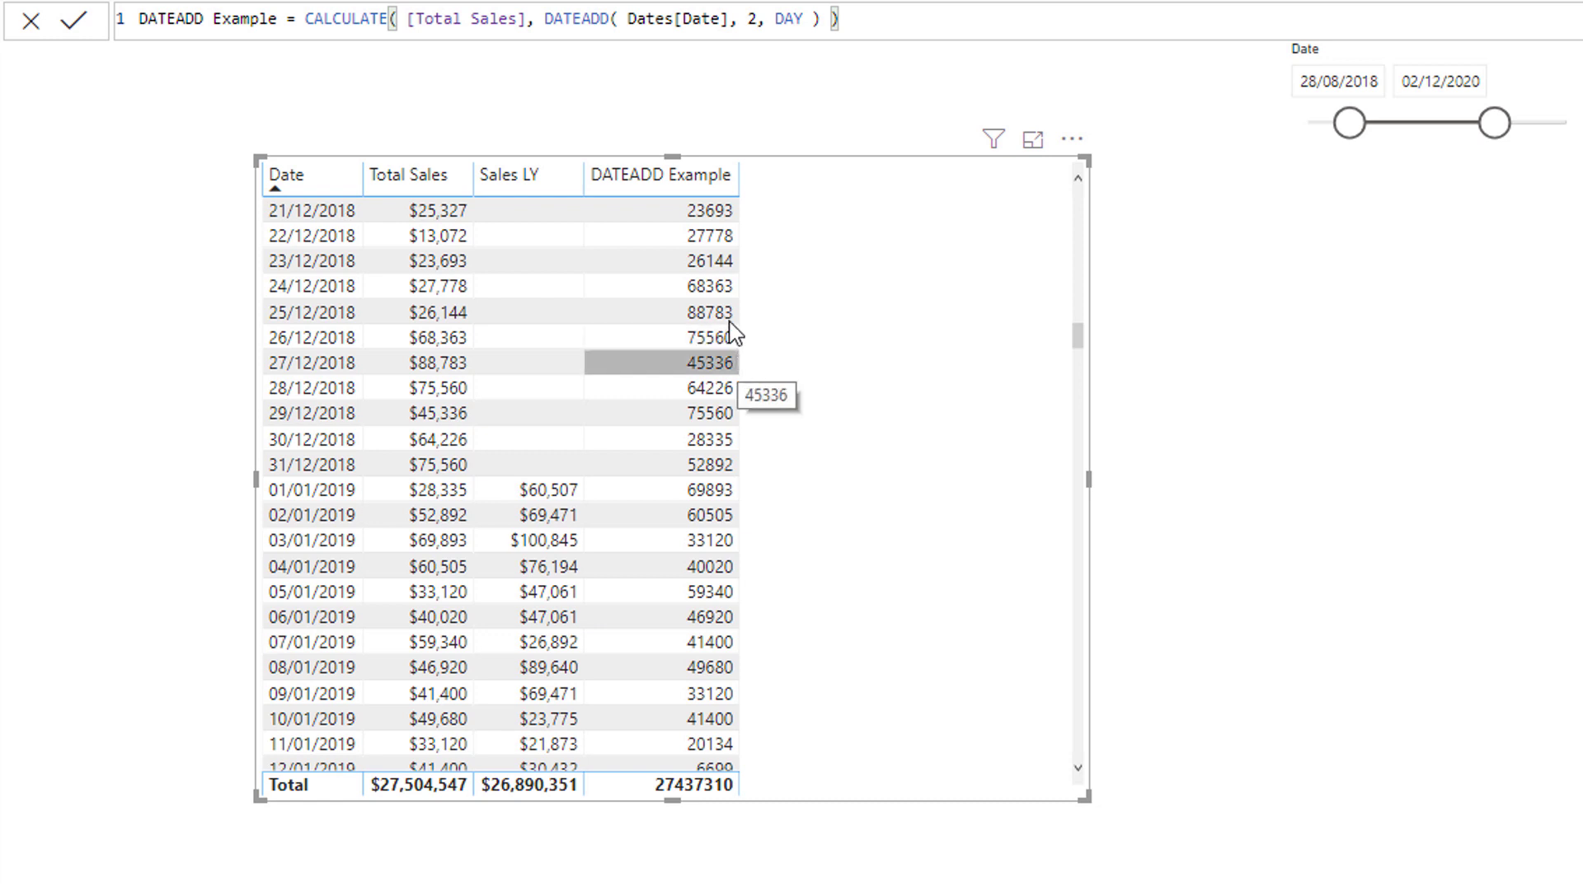
Step: Set the DATEADD Example offset to -1, DAY so it shows previous-day sales
click(758, 16)
key(BackSpace)
text(-1)
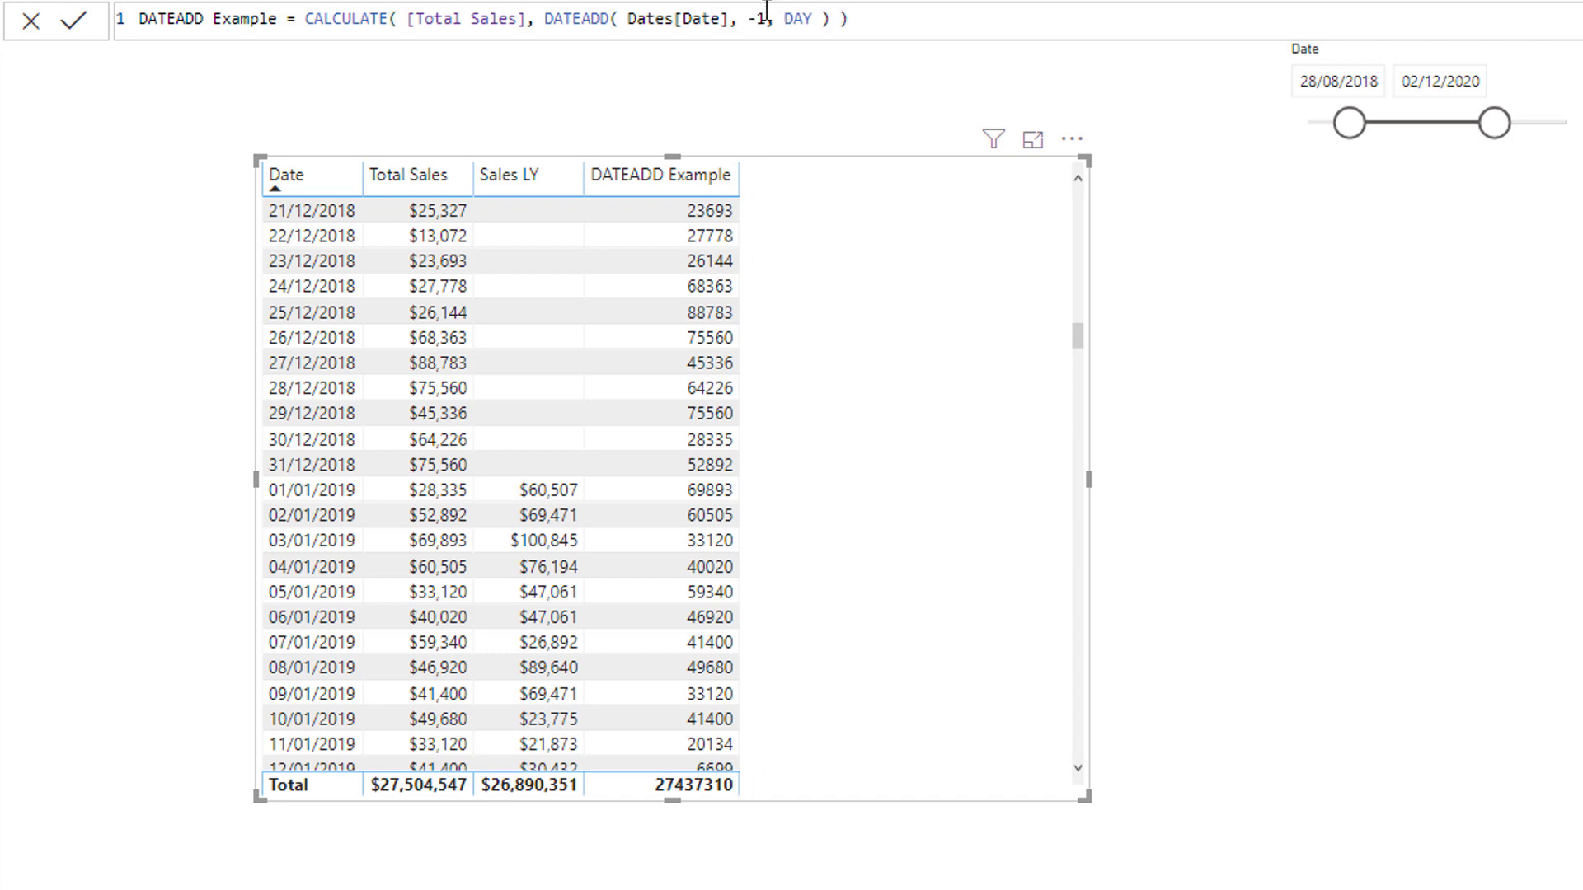
key(Return)
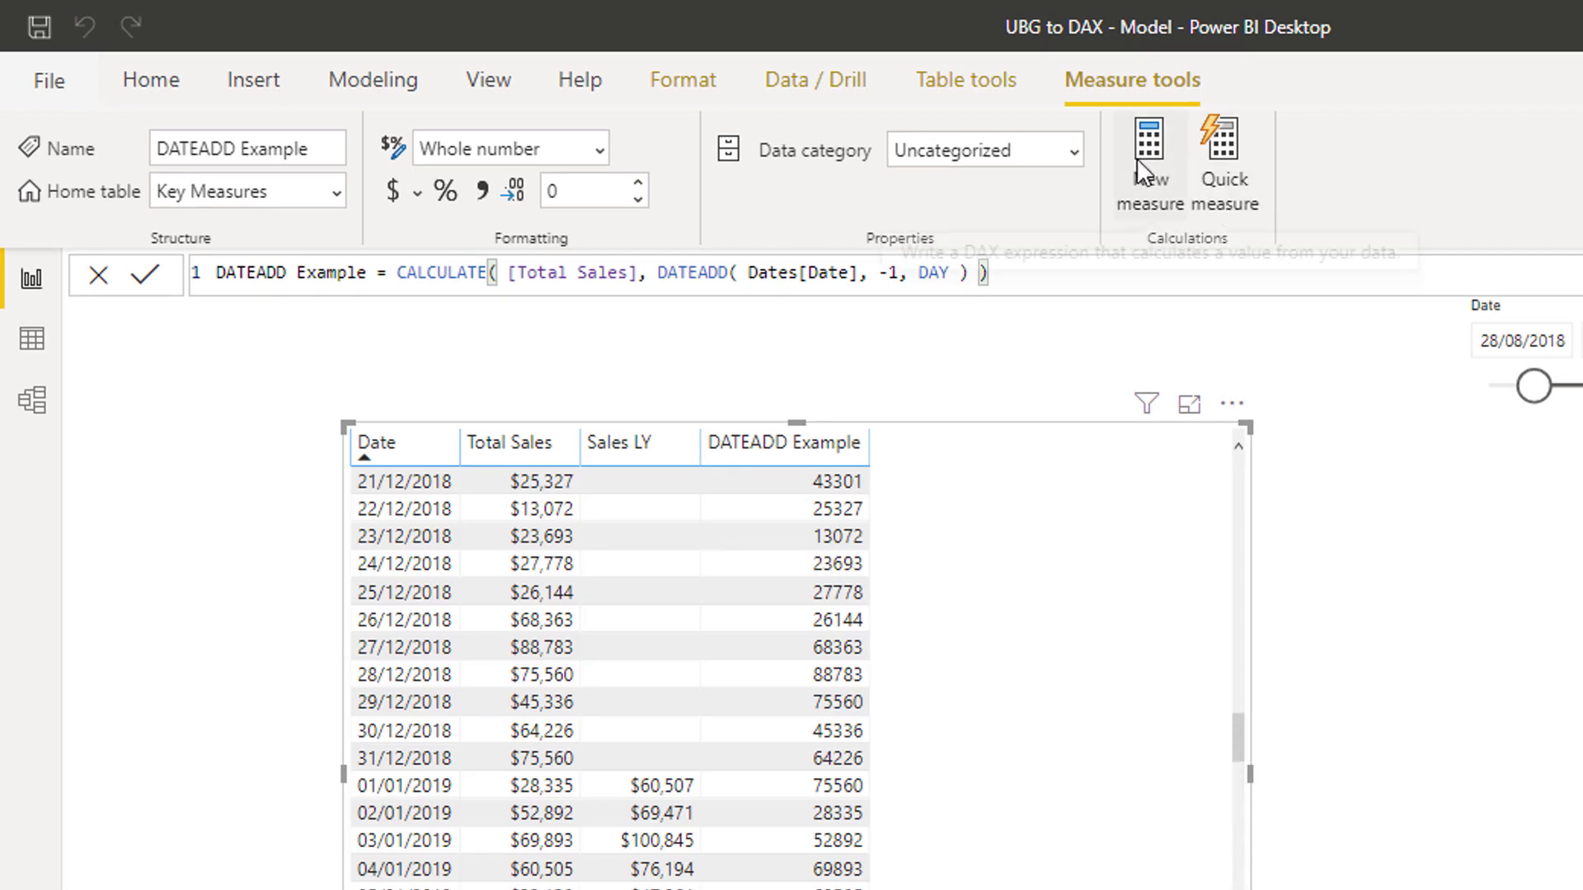
mouse_move(829, 515)
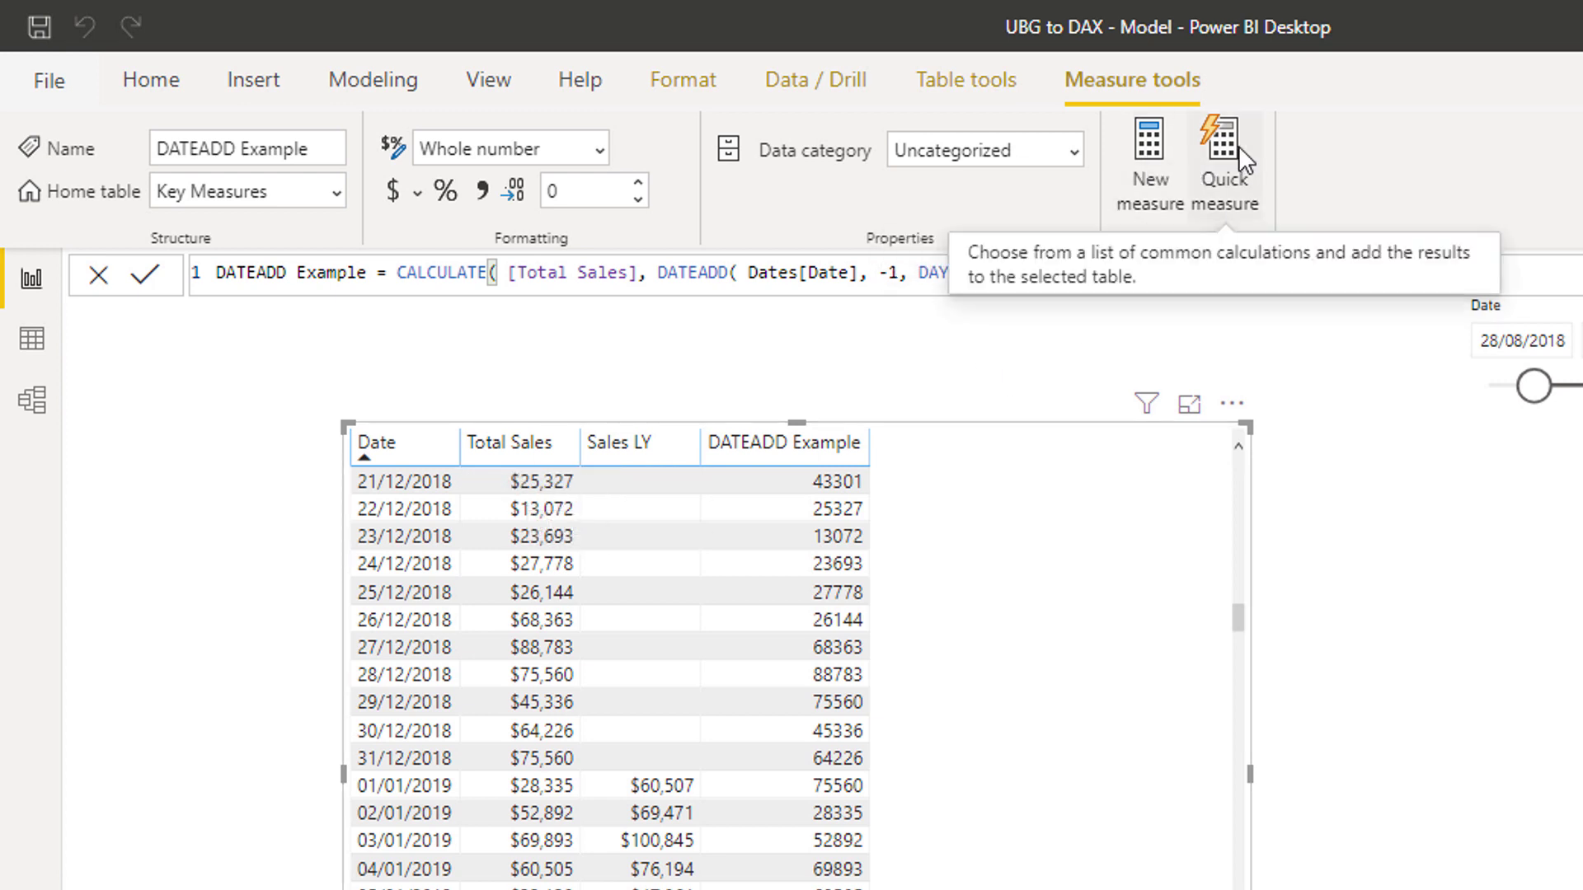
Step: Create Daily Difference = [Total Sales] - [DATEADD Example], add it to the table, and widen it
click(1140, 170)
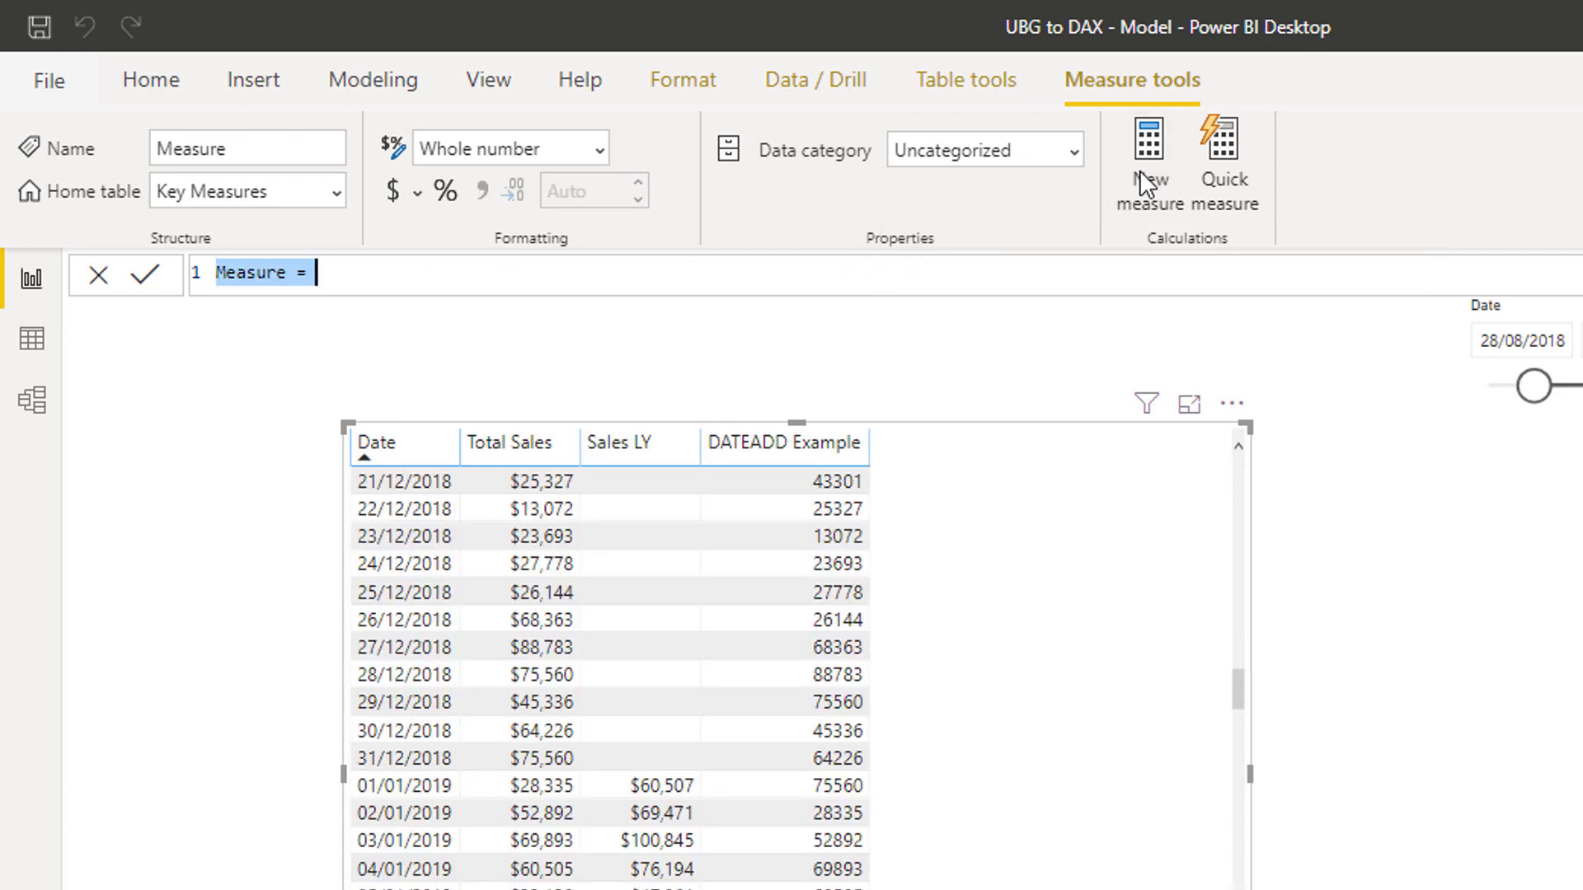
text(Da)
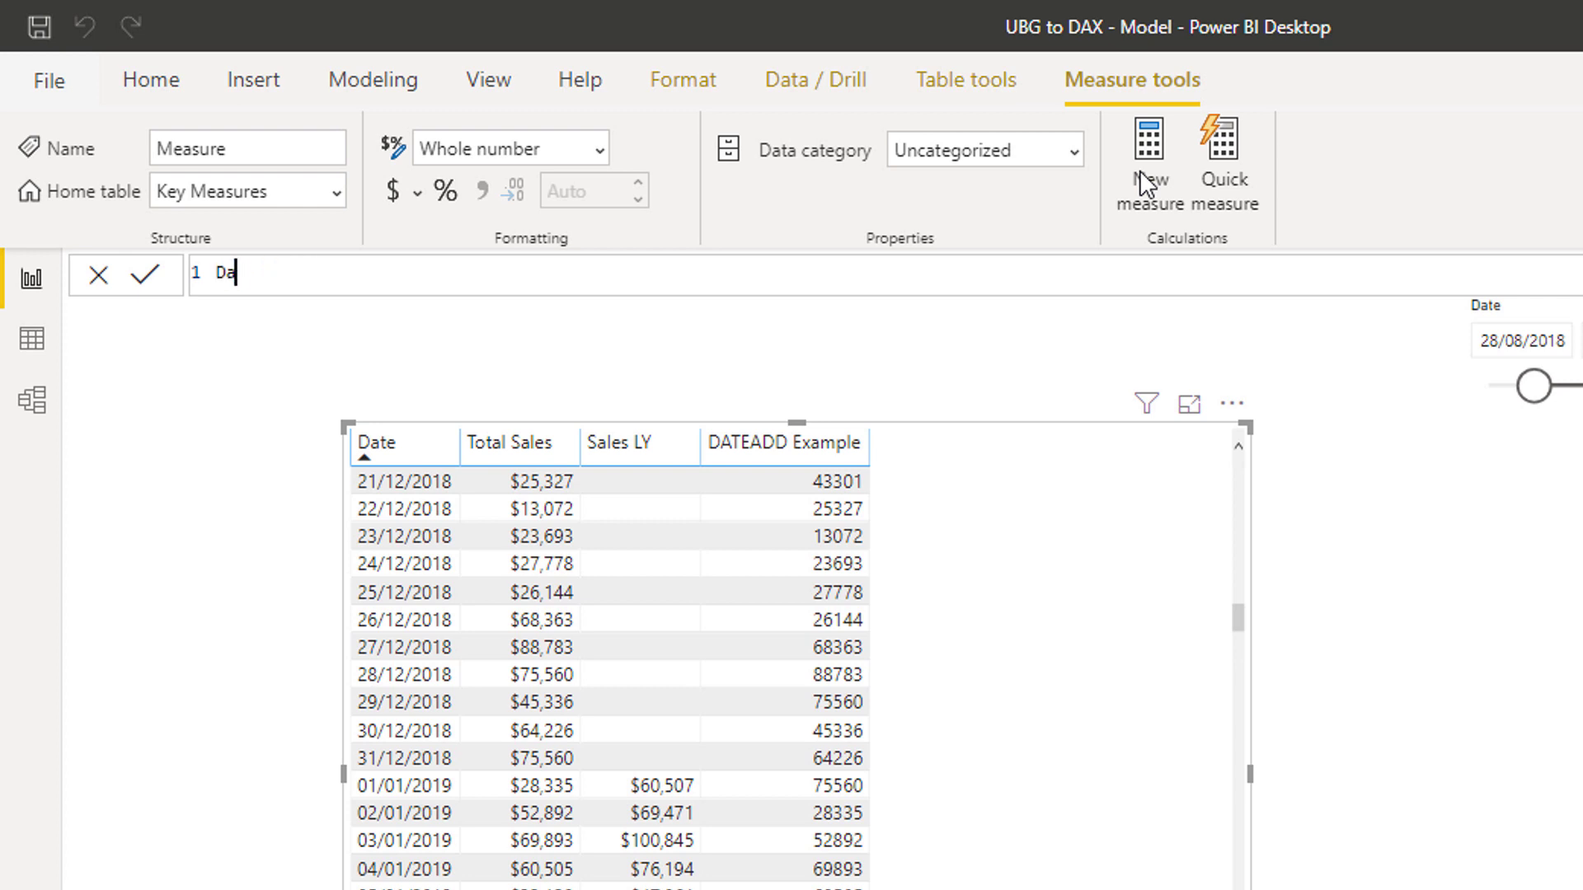
text(ily Difference )
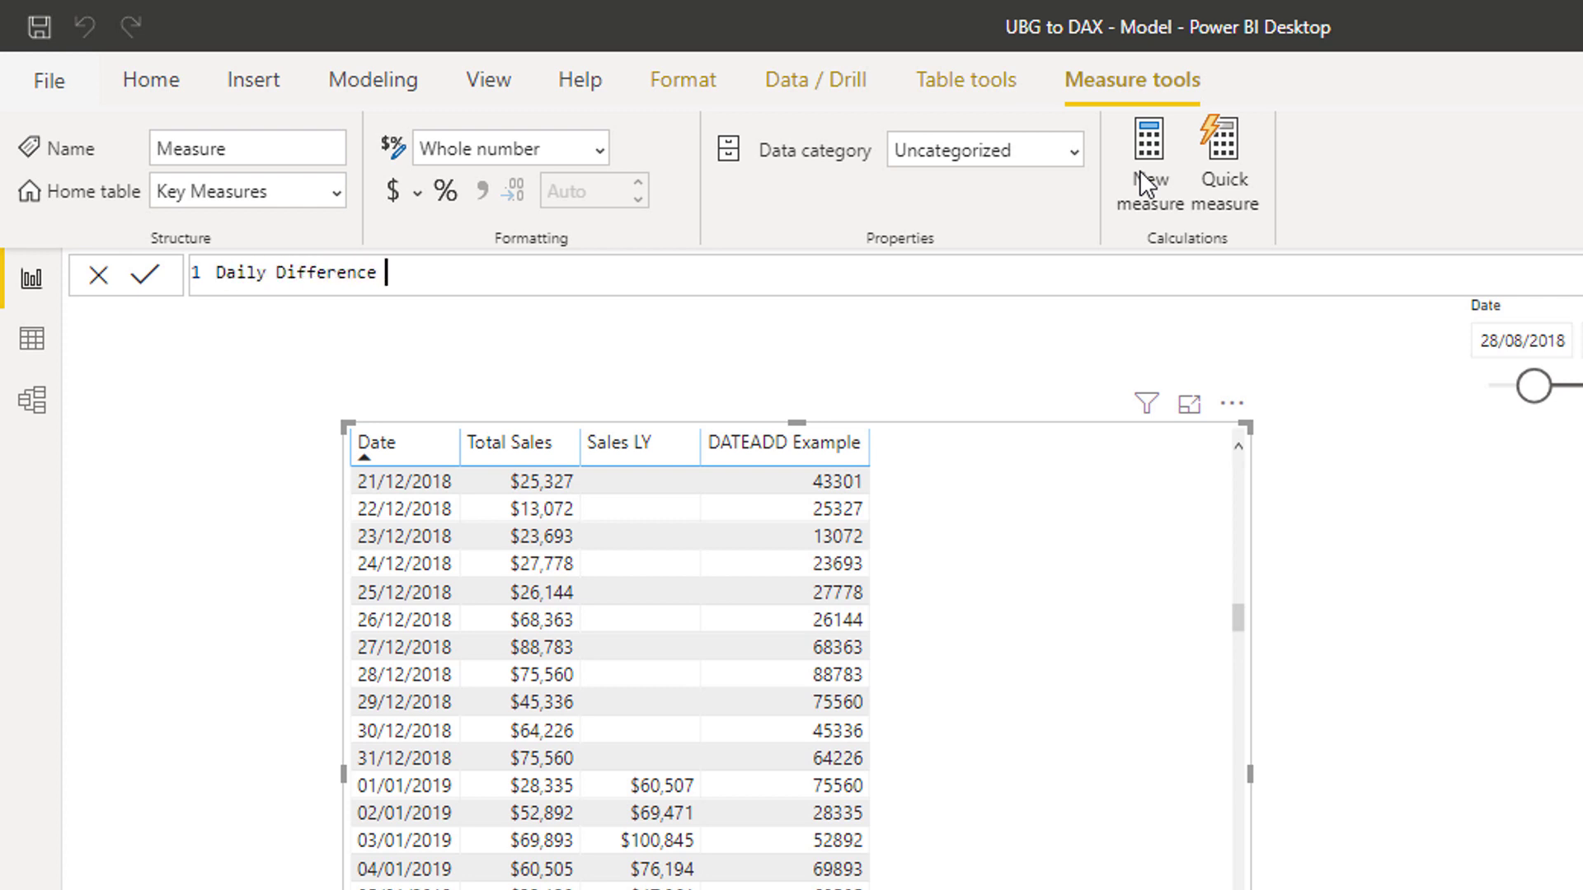
text(= [Tota)
key(Down)
key(Down)
key(Tab)
text(-)
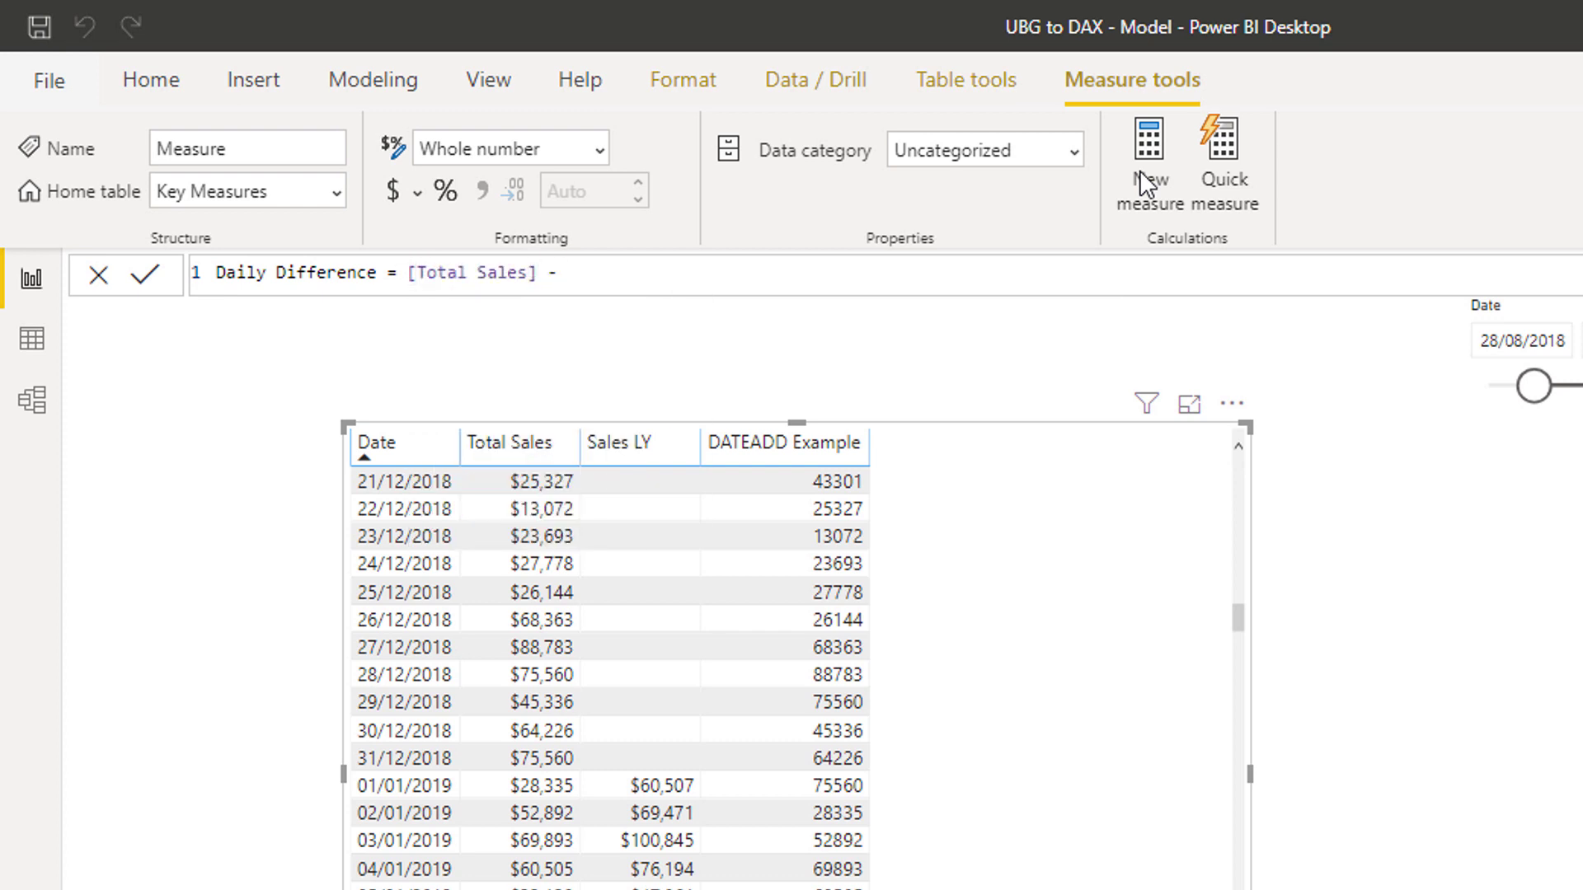
text( [DAT)
key(Down)
key(Down)
key(Down)
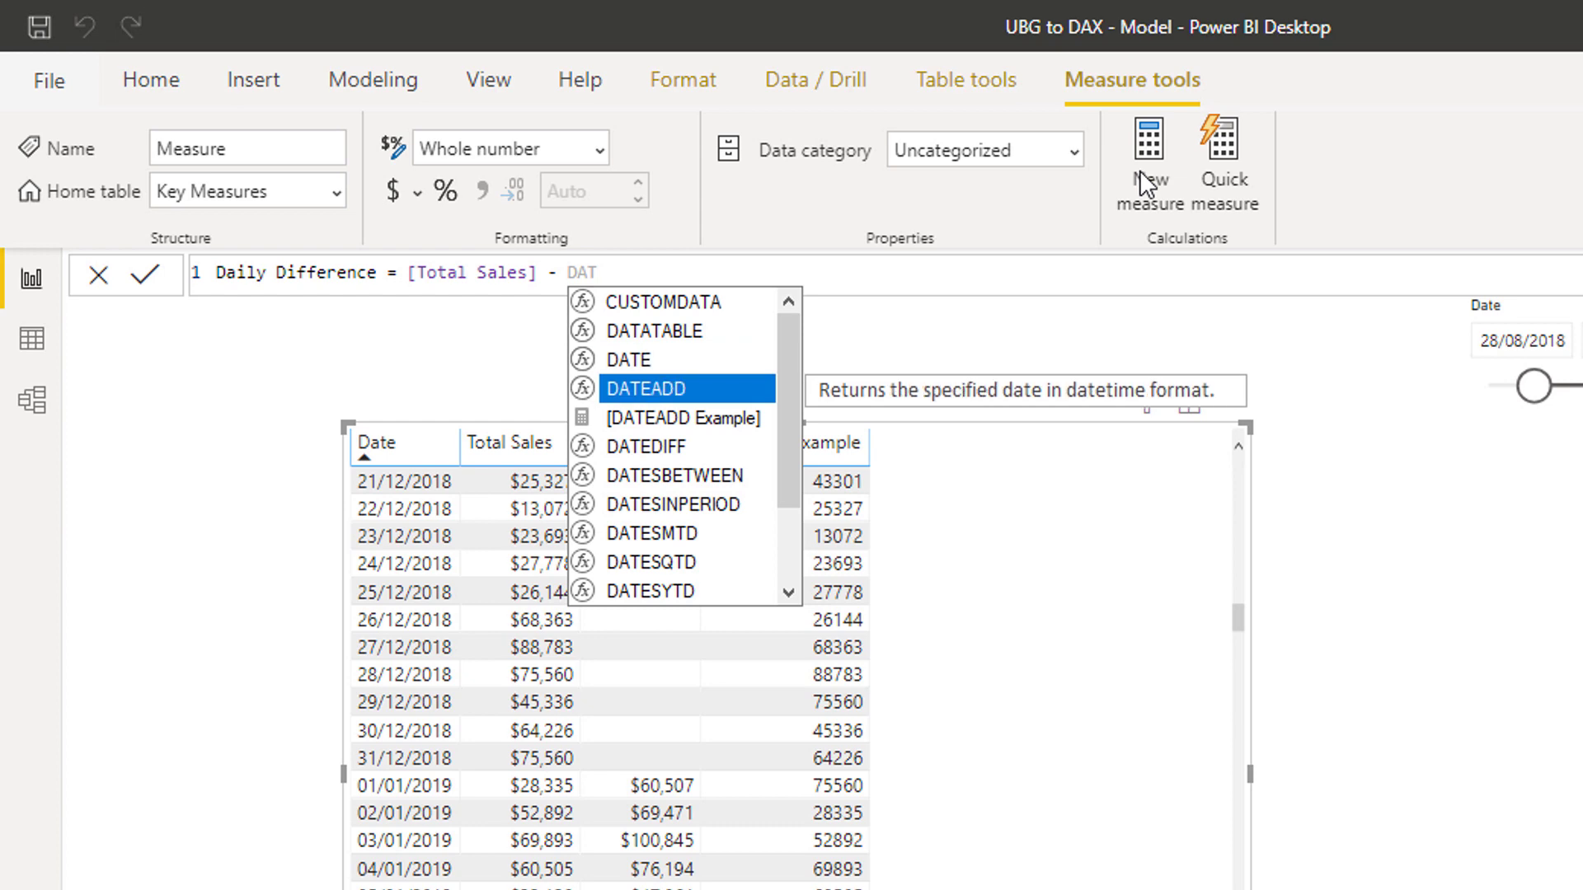
key(Tab)
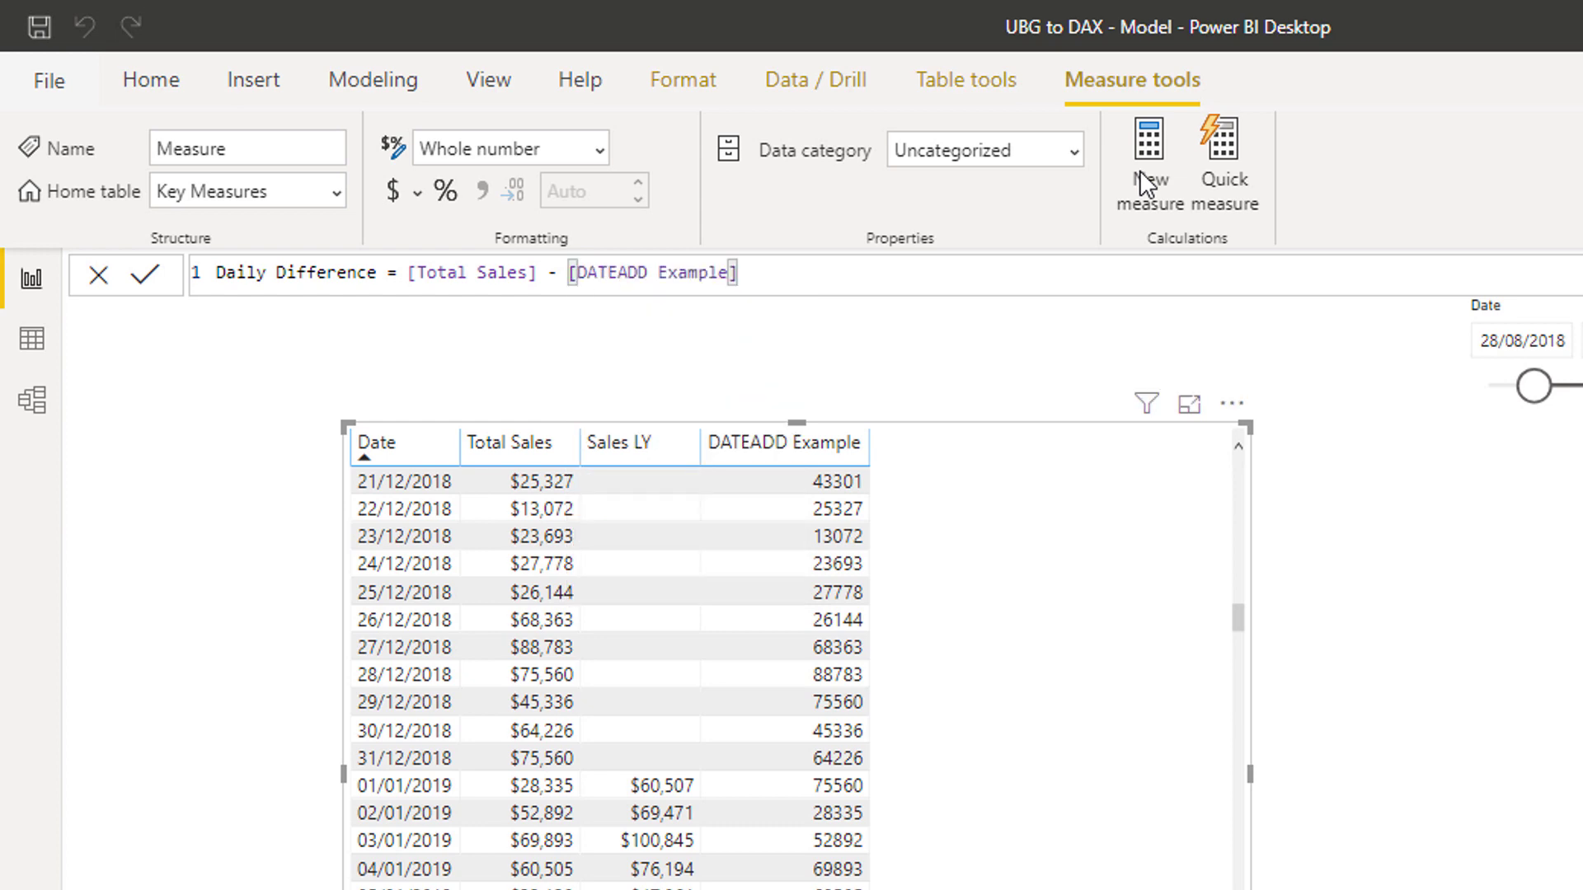
key(Return)
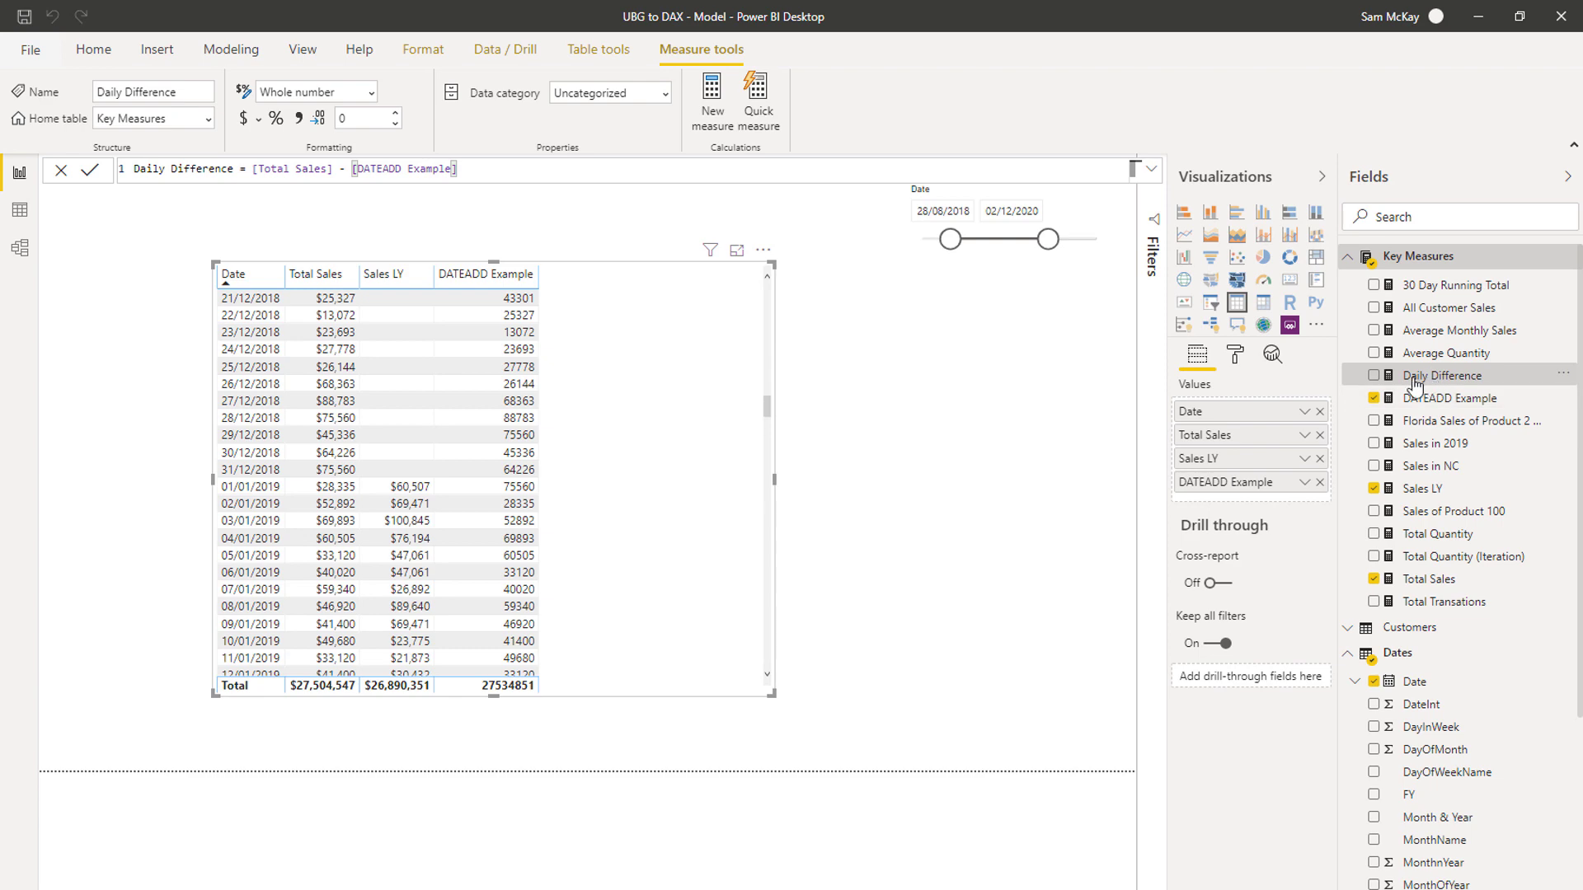
drag(1439, 375, 636, 435)
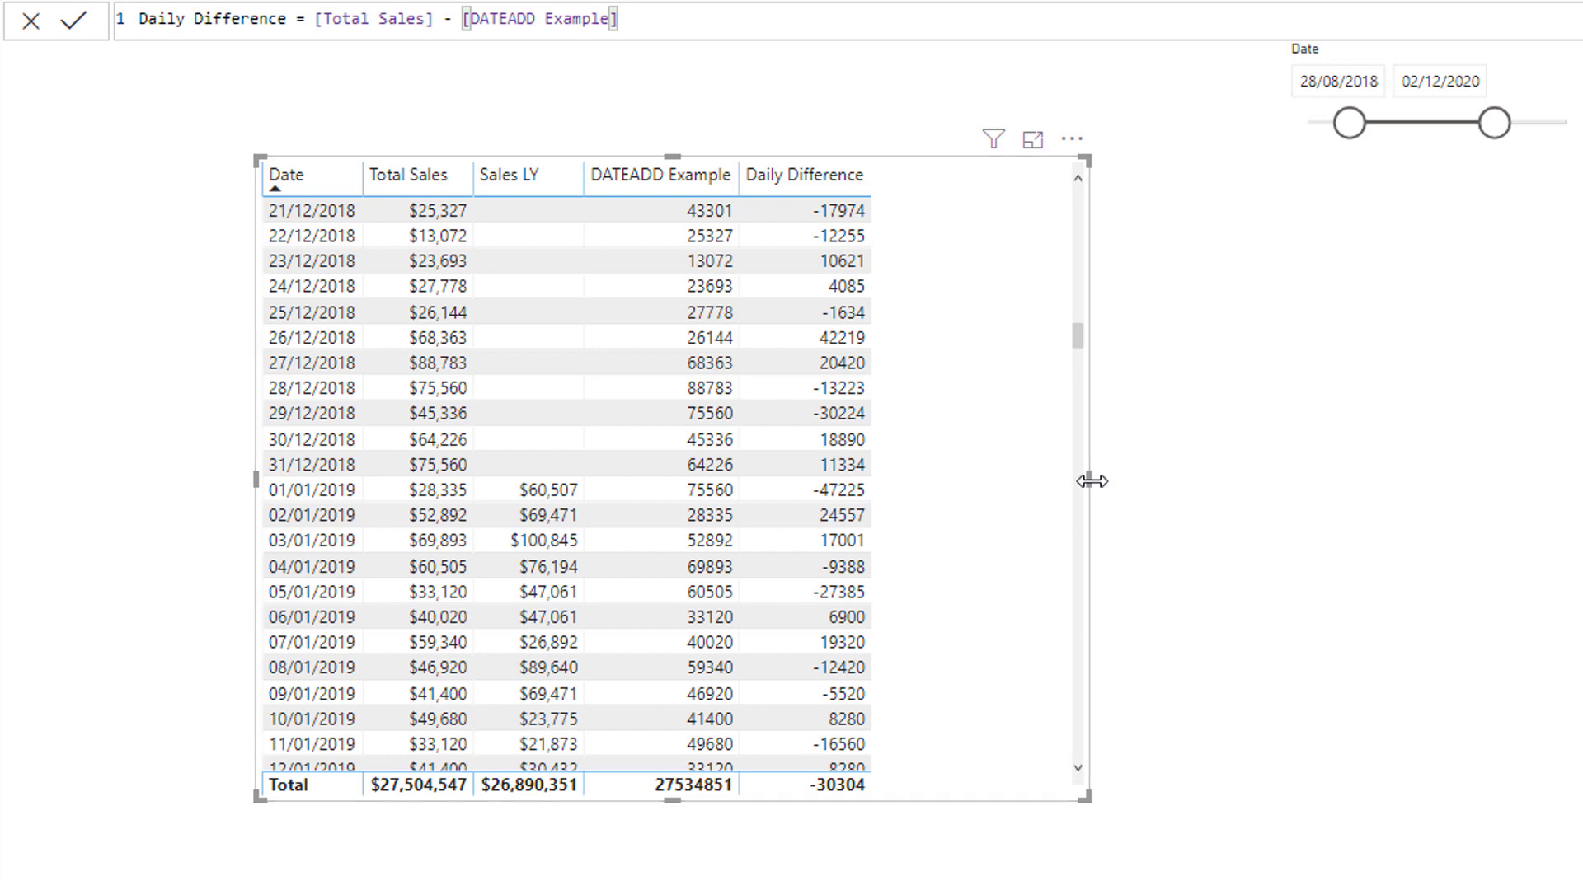
drag(1088, 481, 1401, 476)
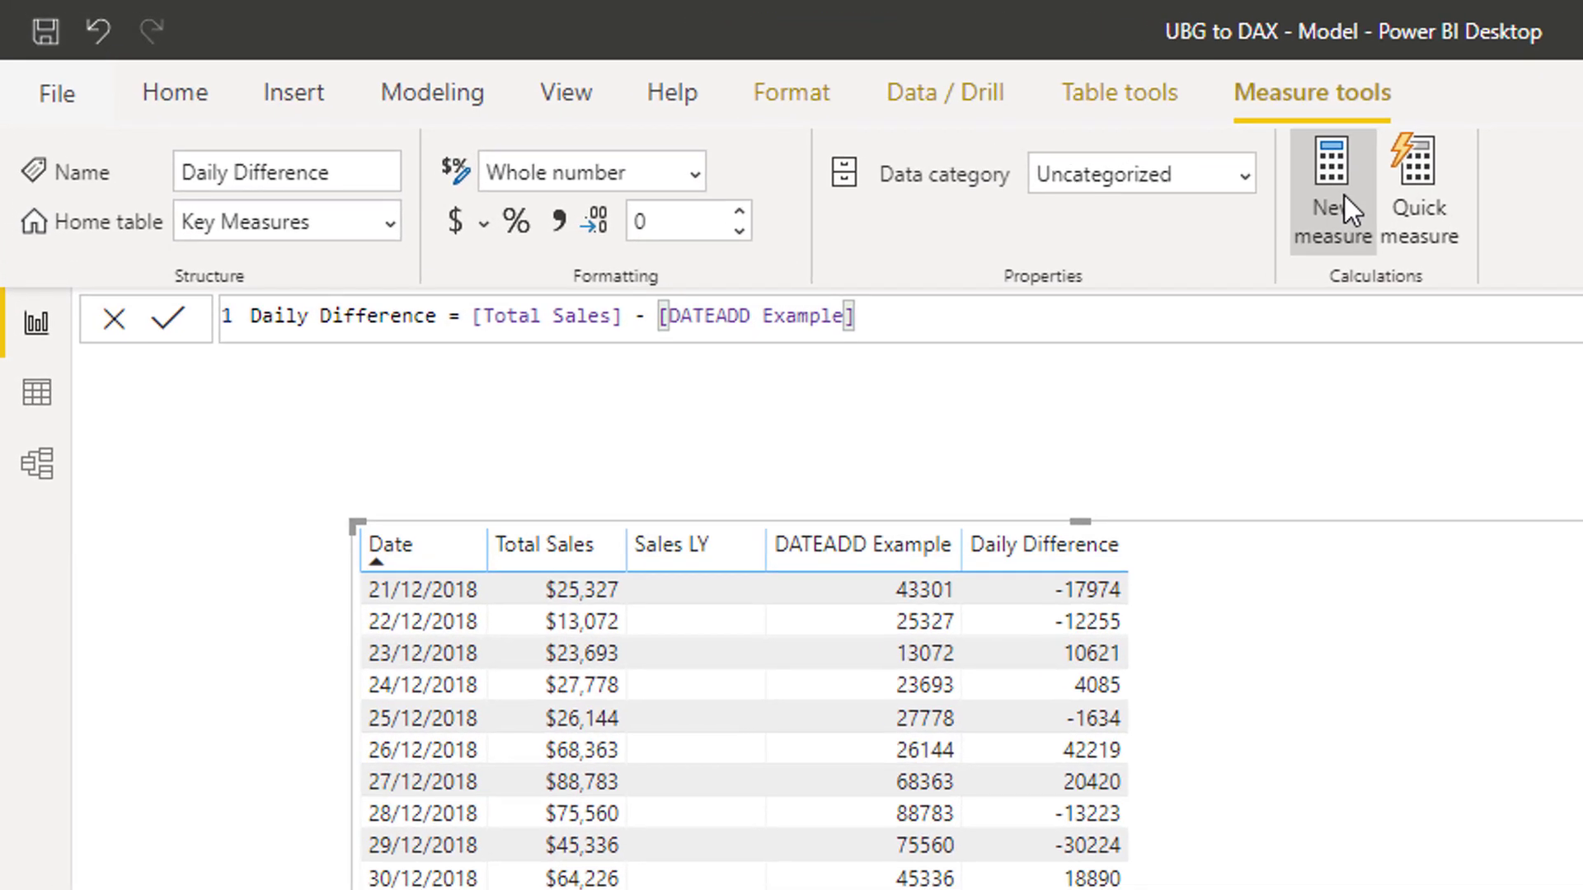
Step: Create the measure Sales MTD = CALCULATE( [Total Sales], DATESMTD( Dates[Date] ) )
click(1404, 219)
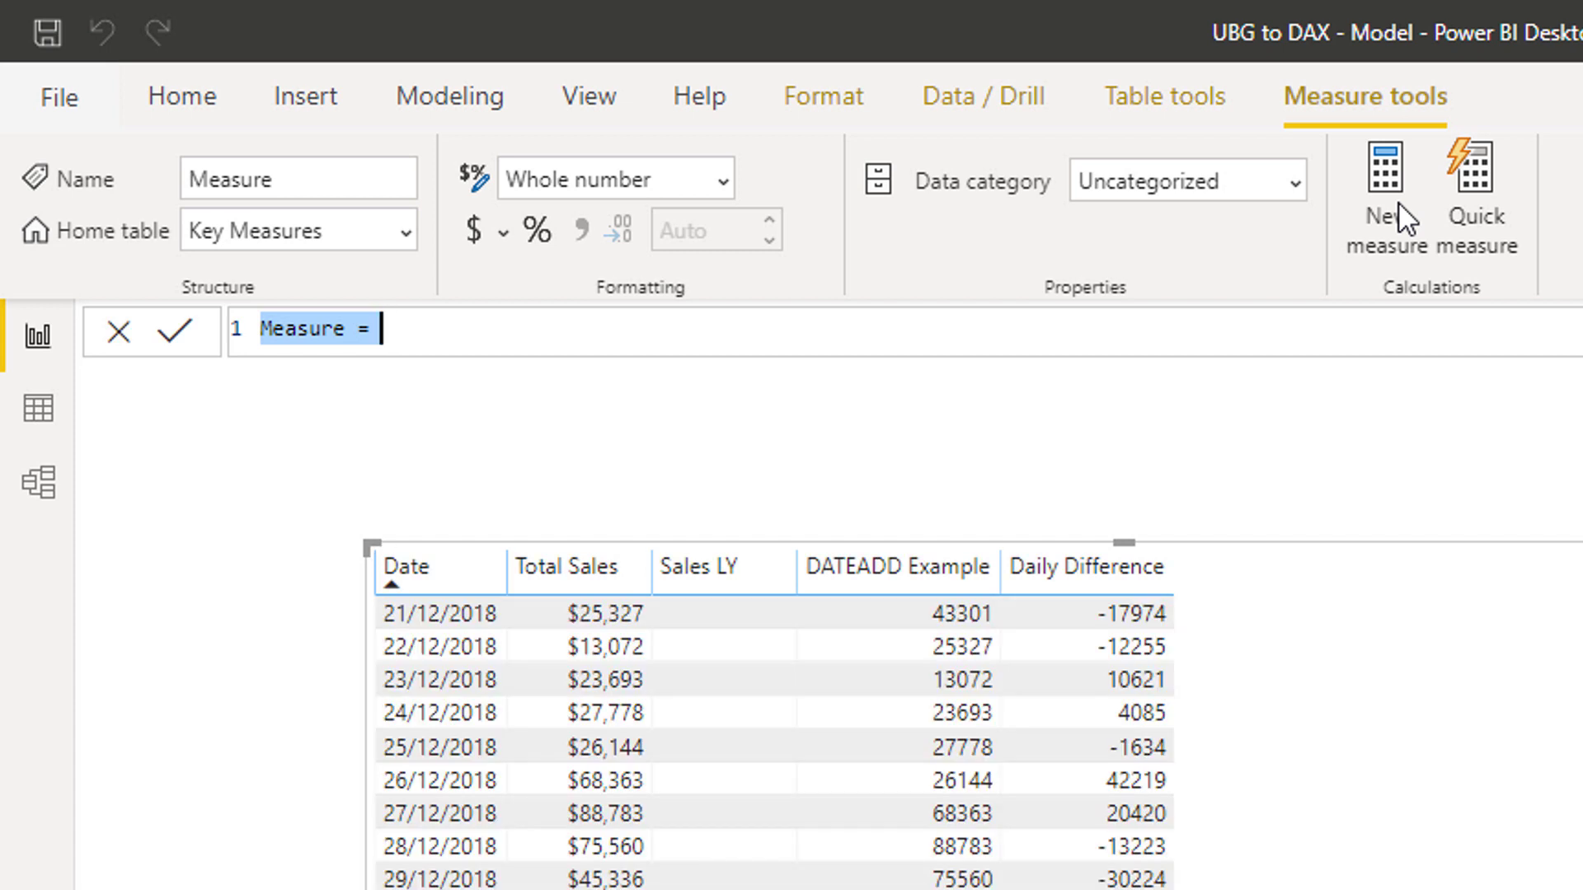
text(Sales MTD = CALCULATE()
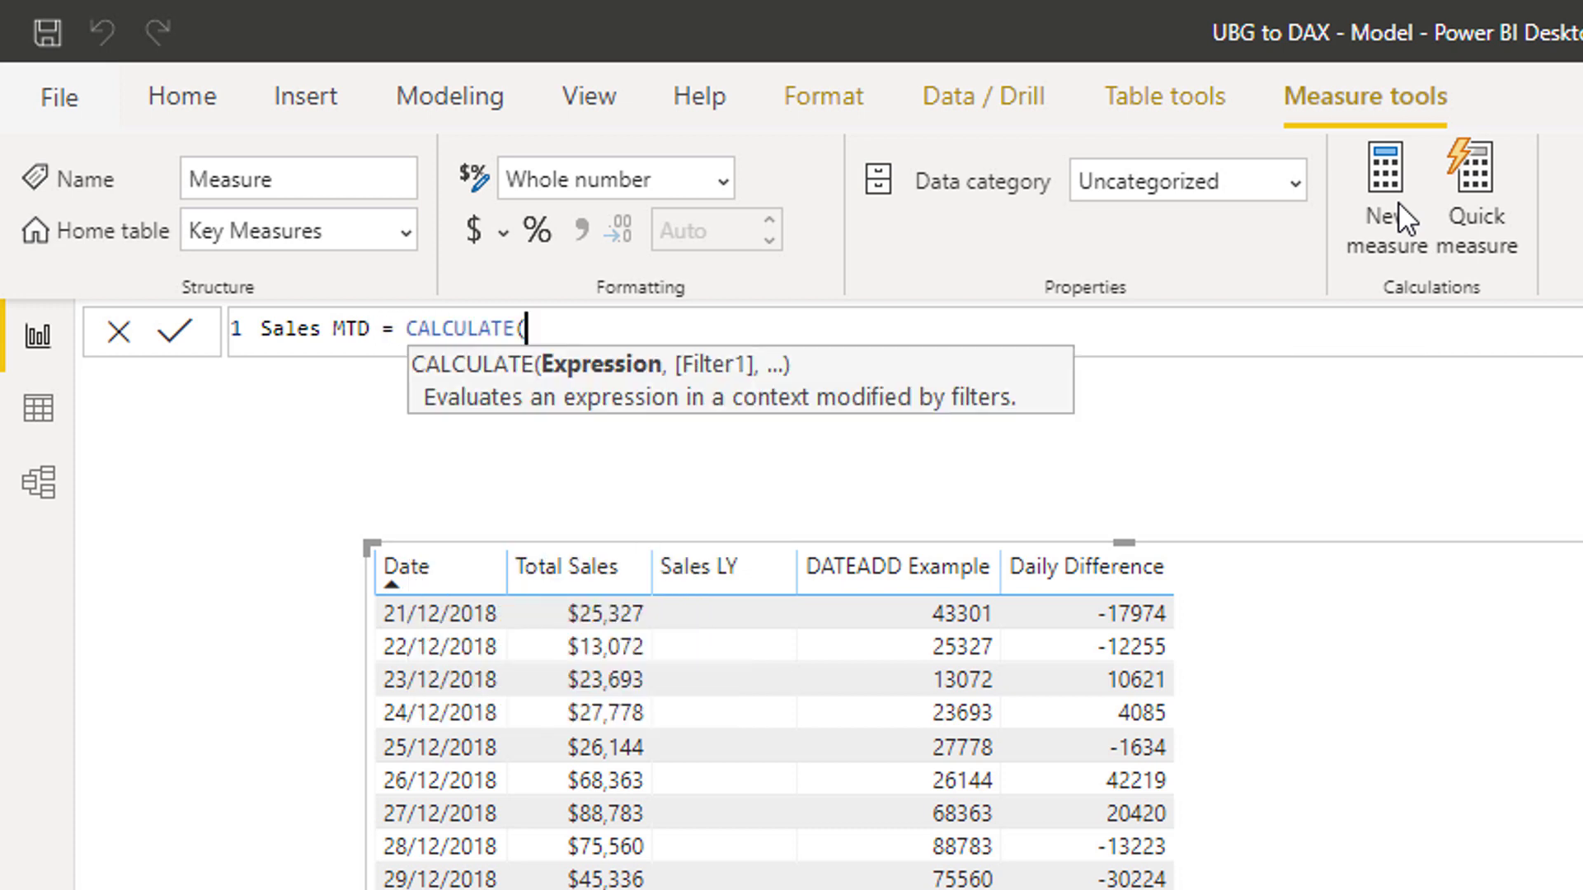
text( Total)
key(Down)
key(Down)
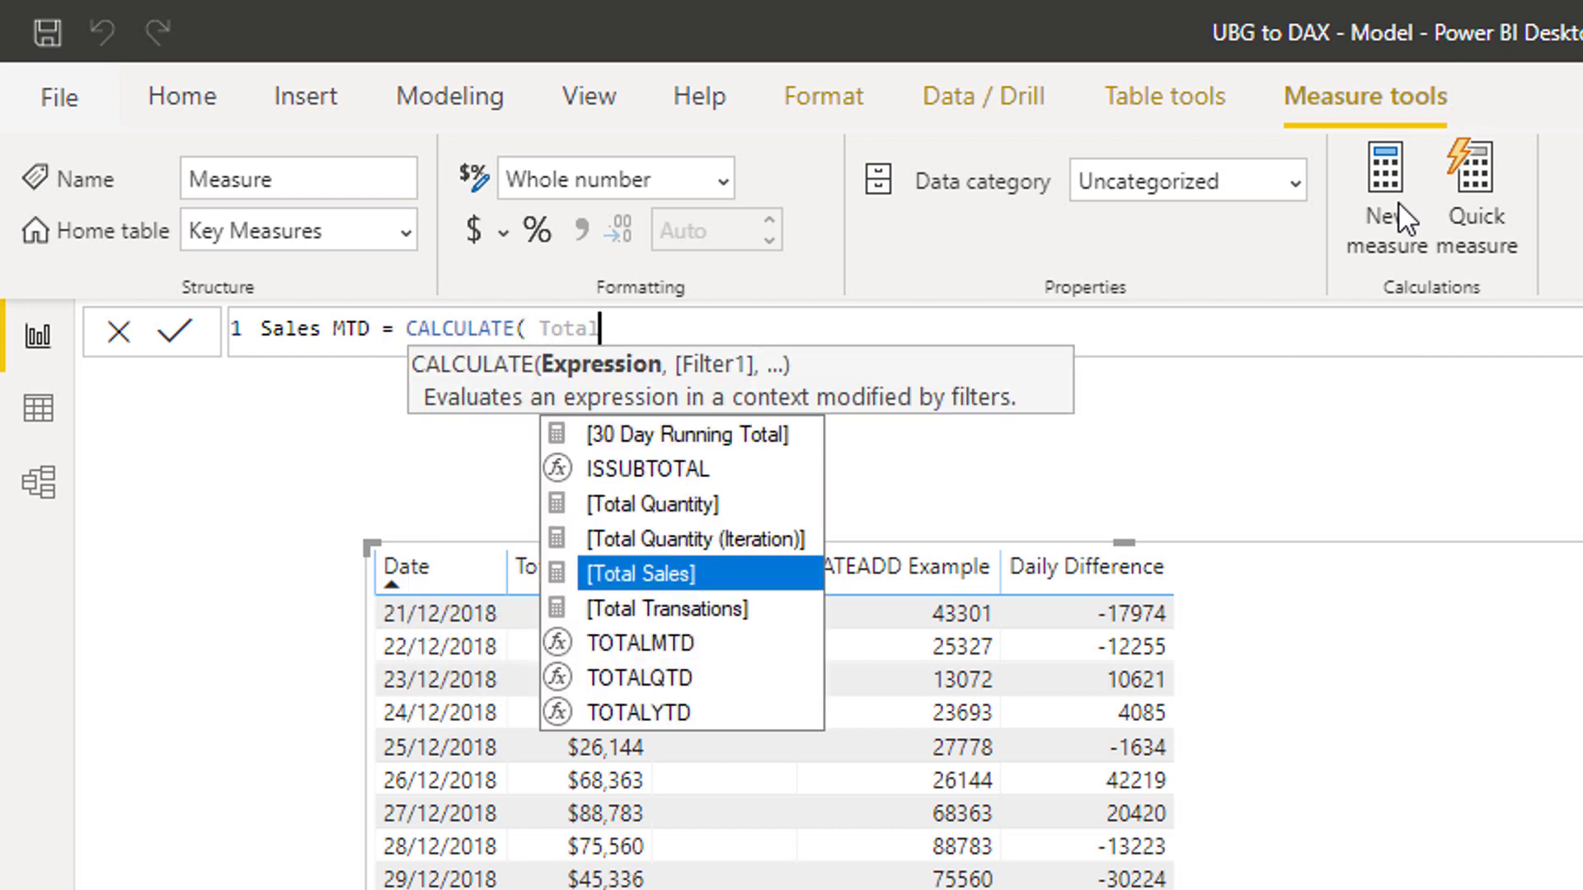
key(Tab)
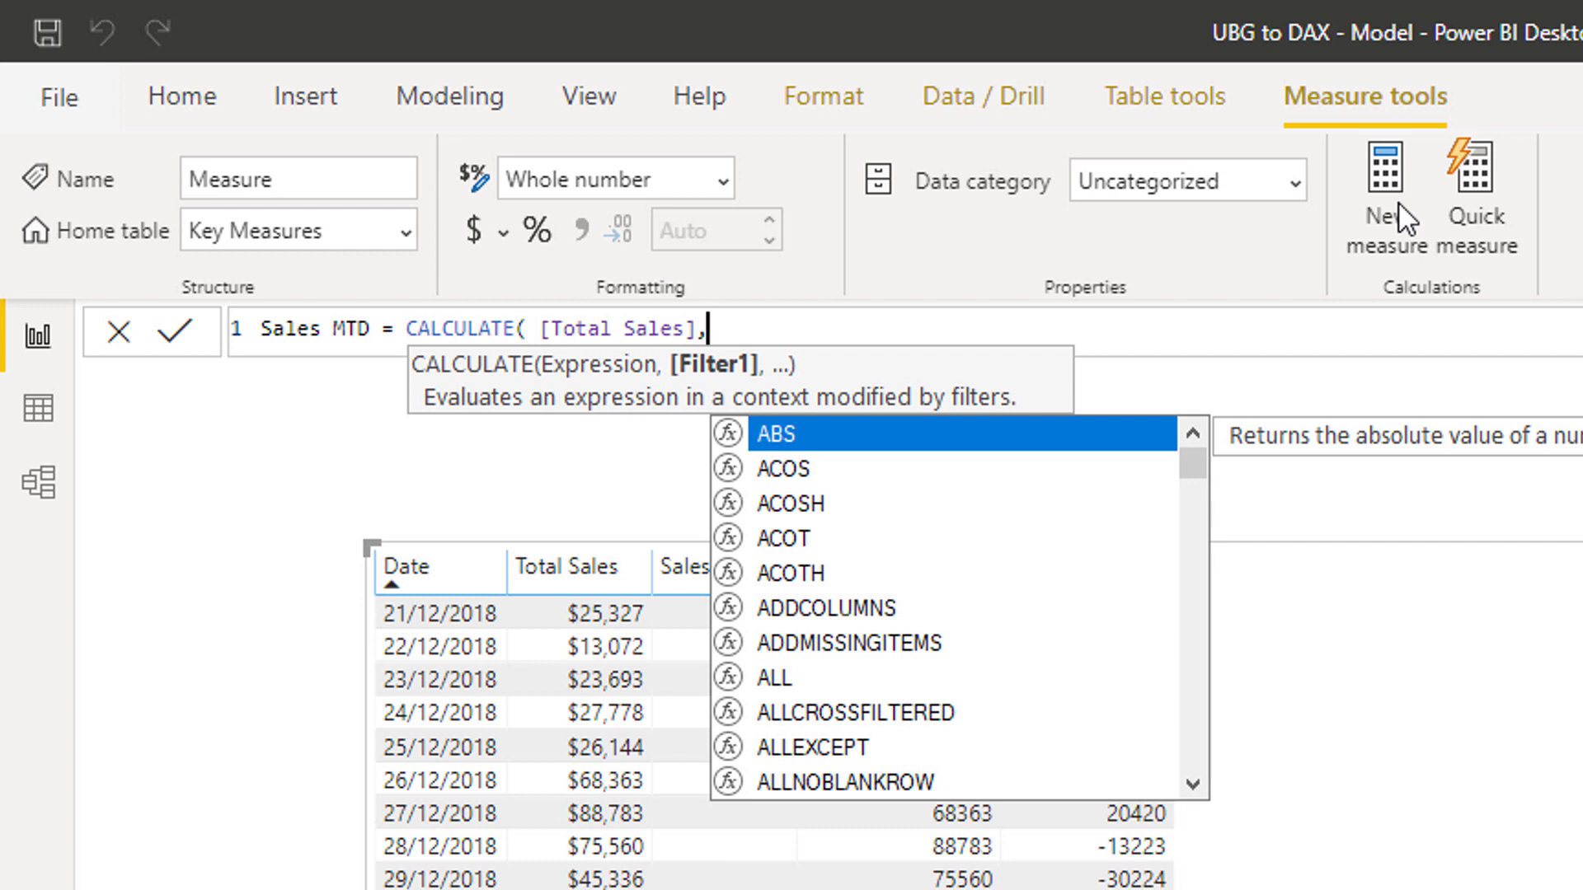
text(DAT)
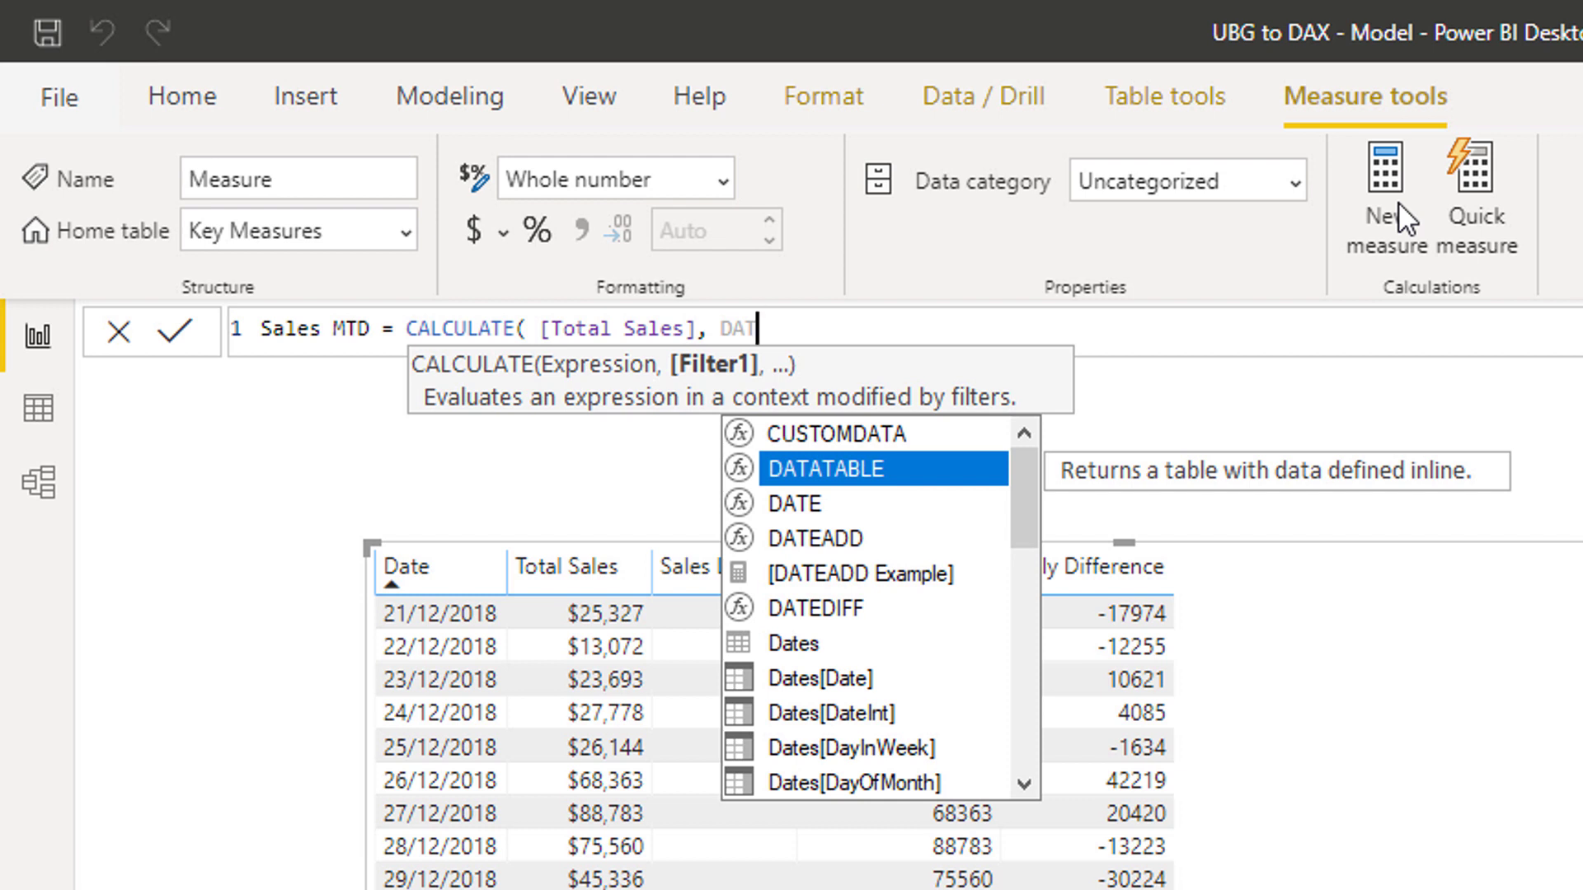
text(ES)
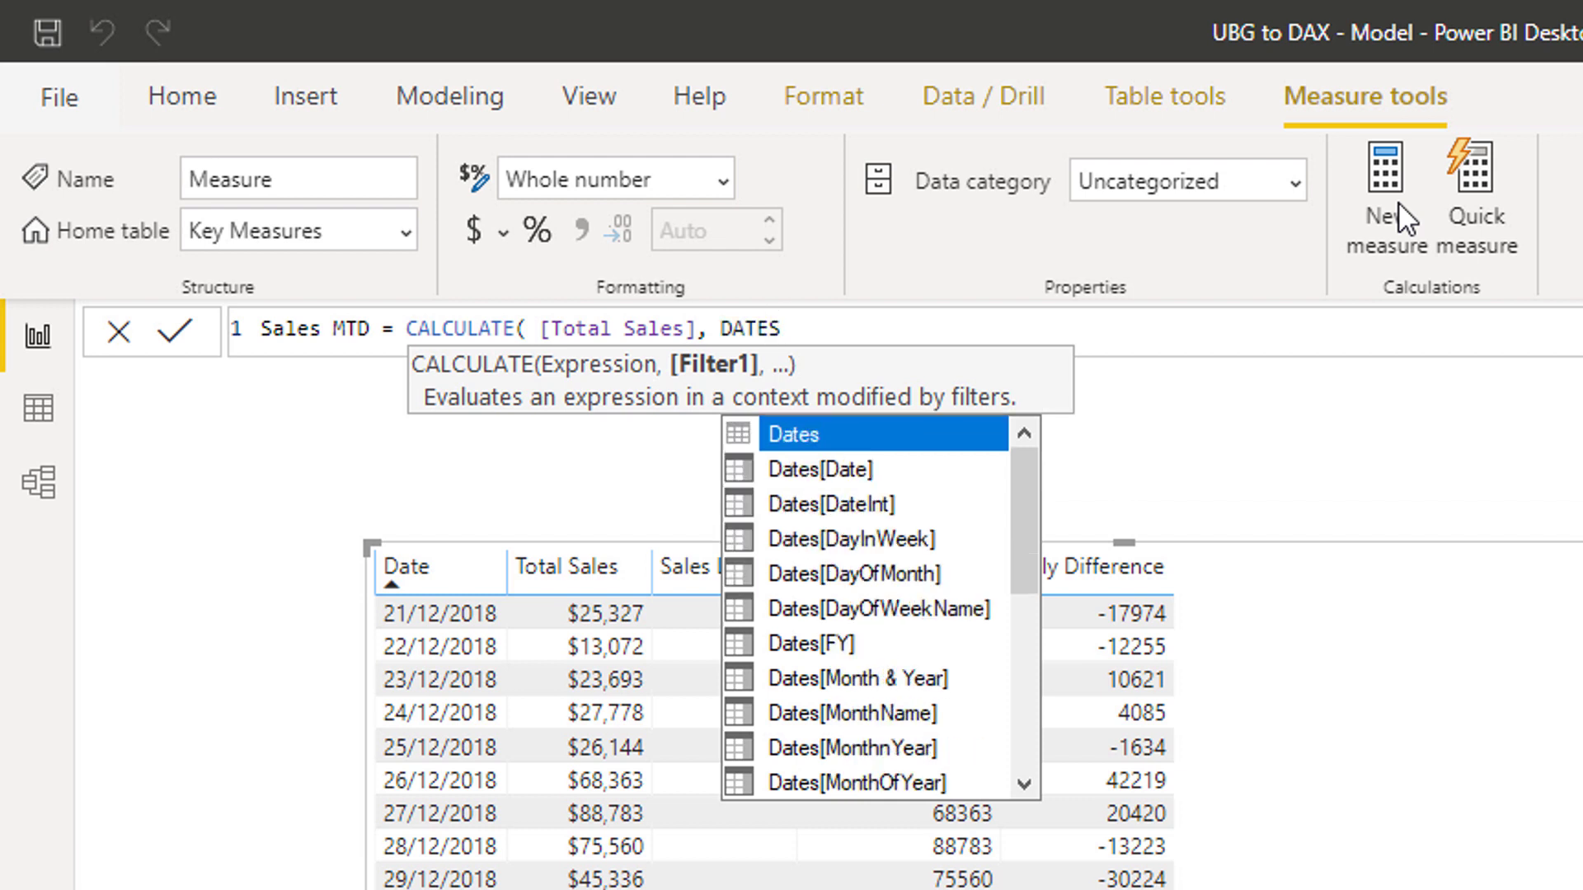
text(M)
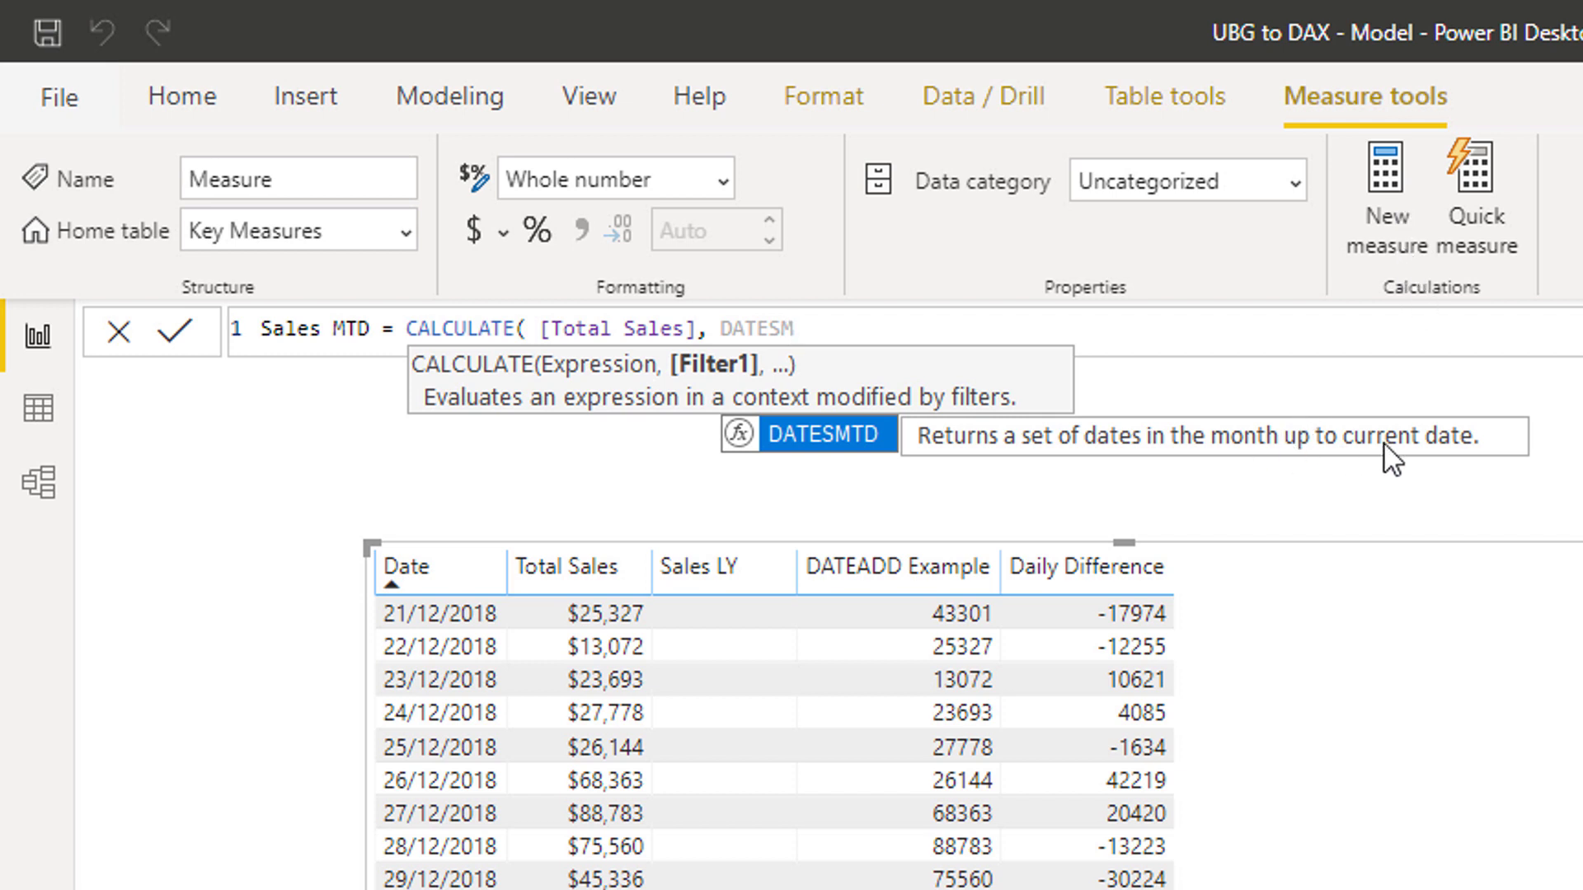
key(Tab)
text(Dat)
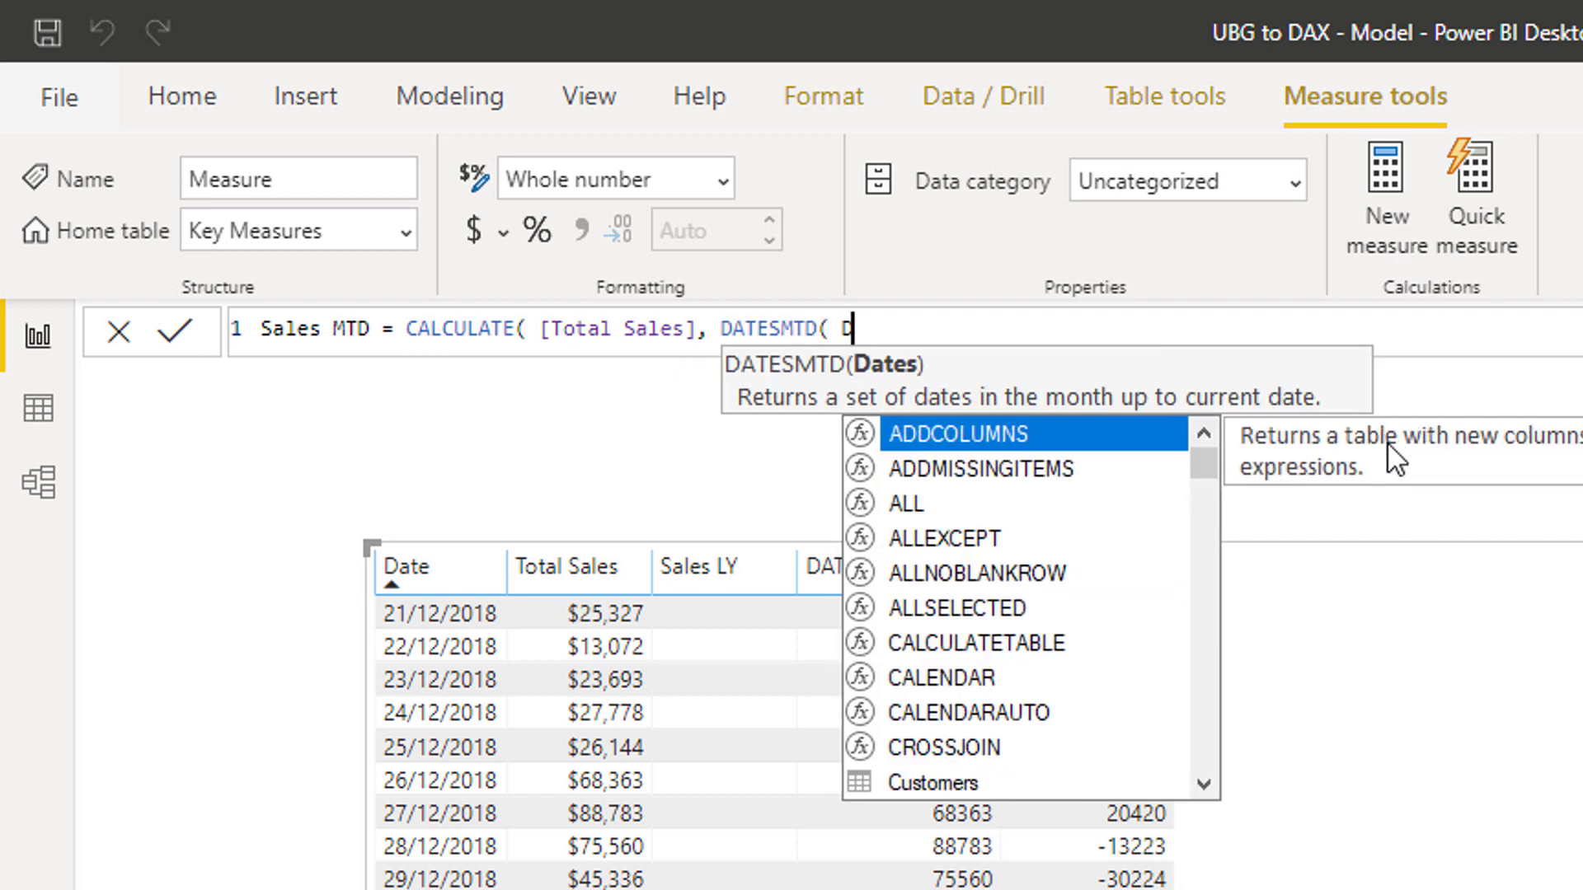
key(Down)
key(Down)
key(Down)
key(Tab)
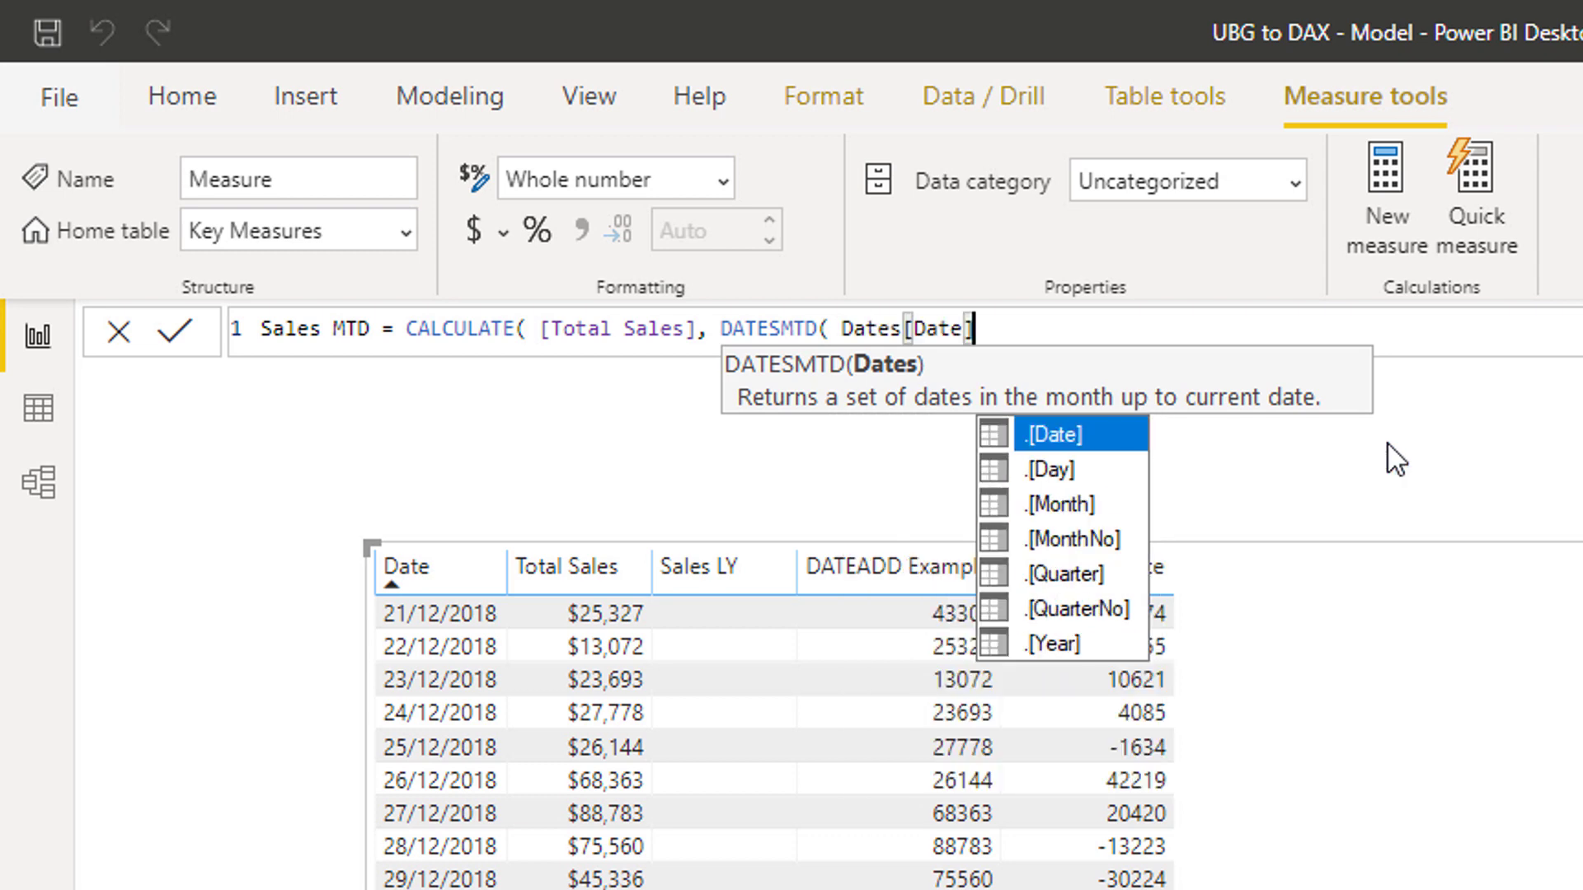
text() ))
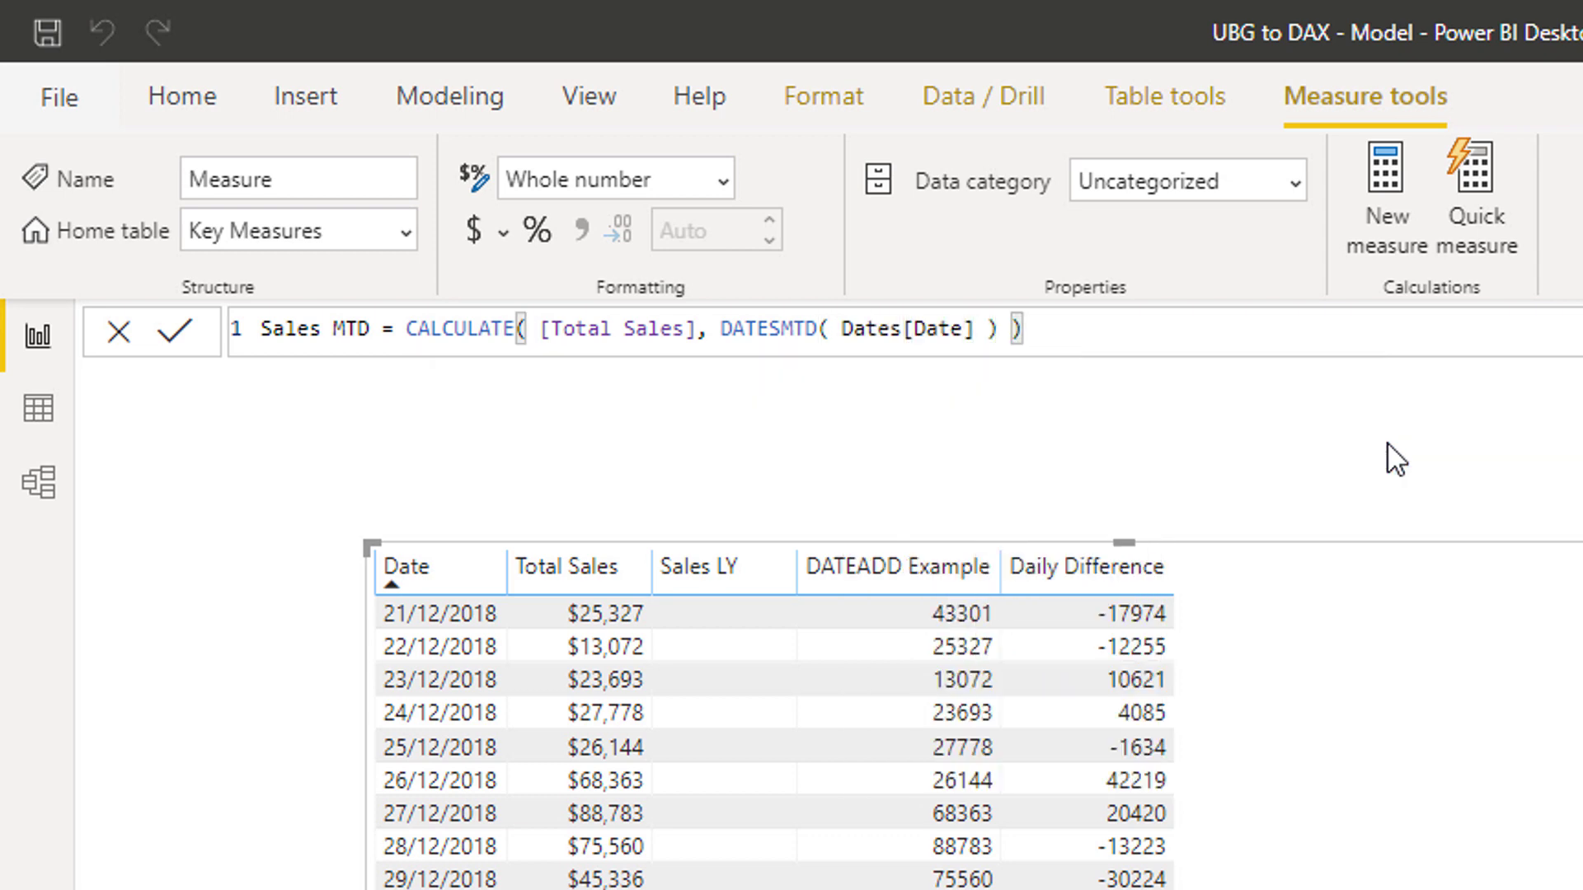
key(Return)
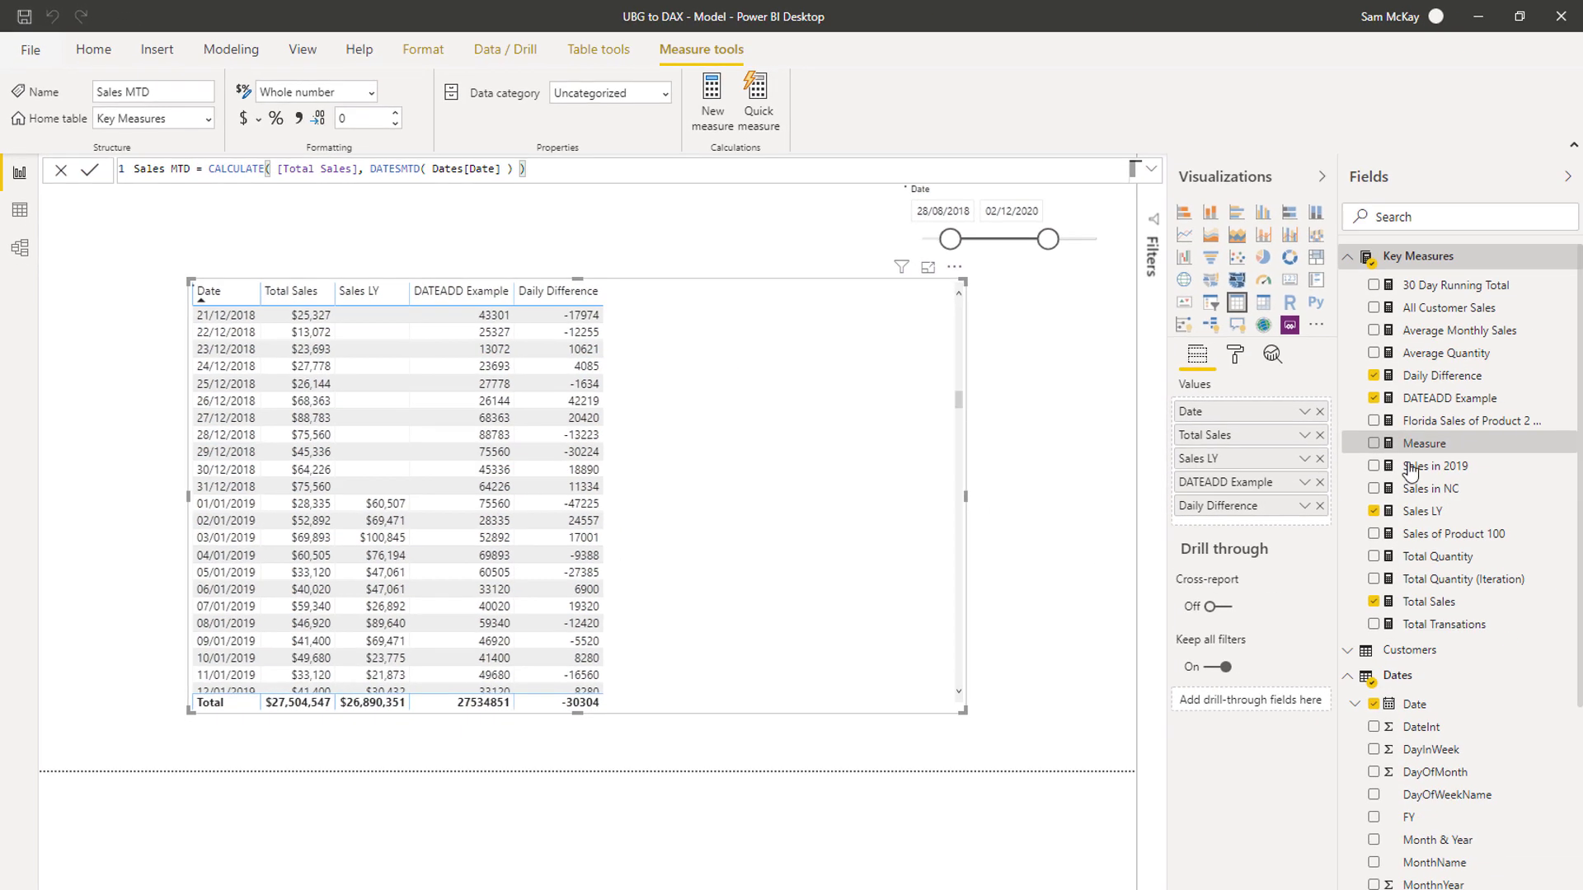
Step: Add Sales MTD to the table, shrink it, and paste a duplicate of the table
drag(1429, 511, 802, 506)
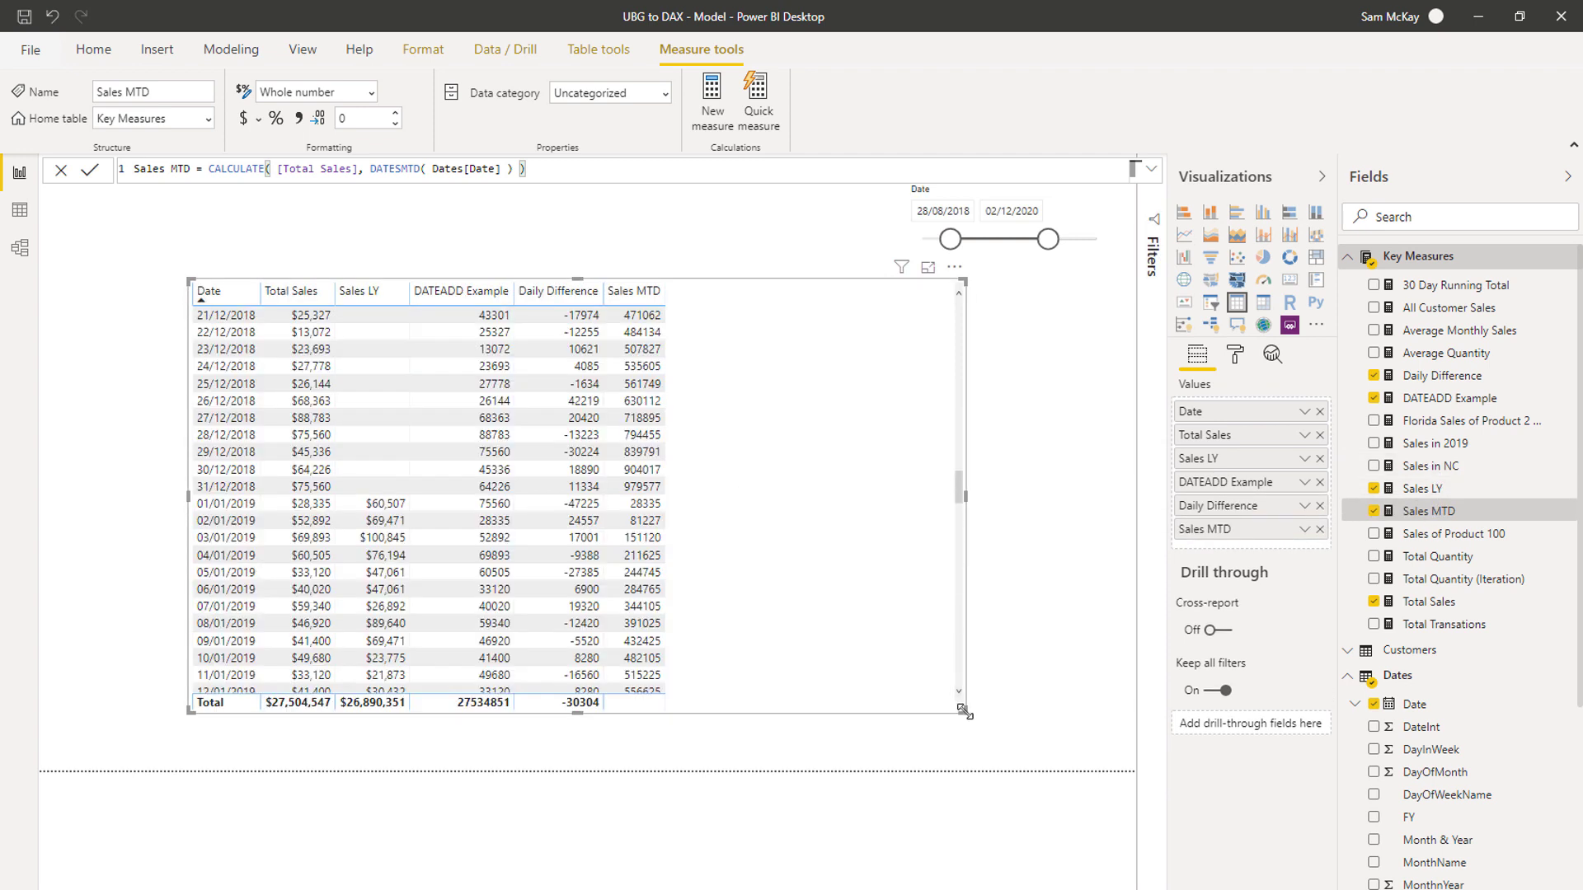
drag(939, 665, 701, 409)
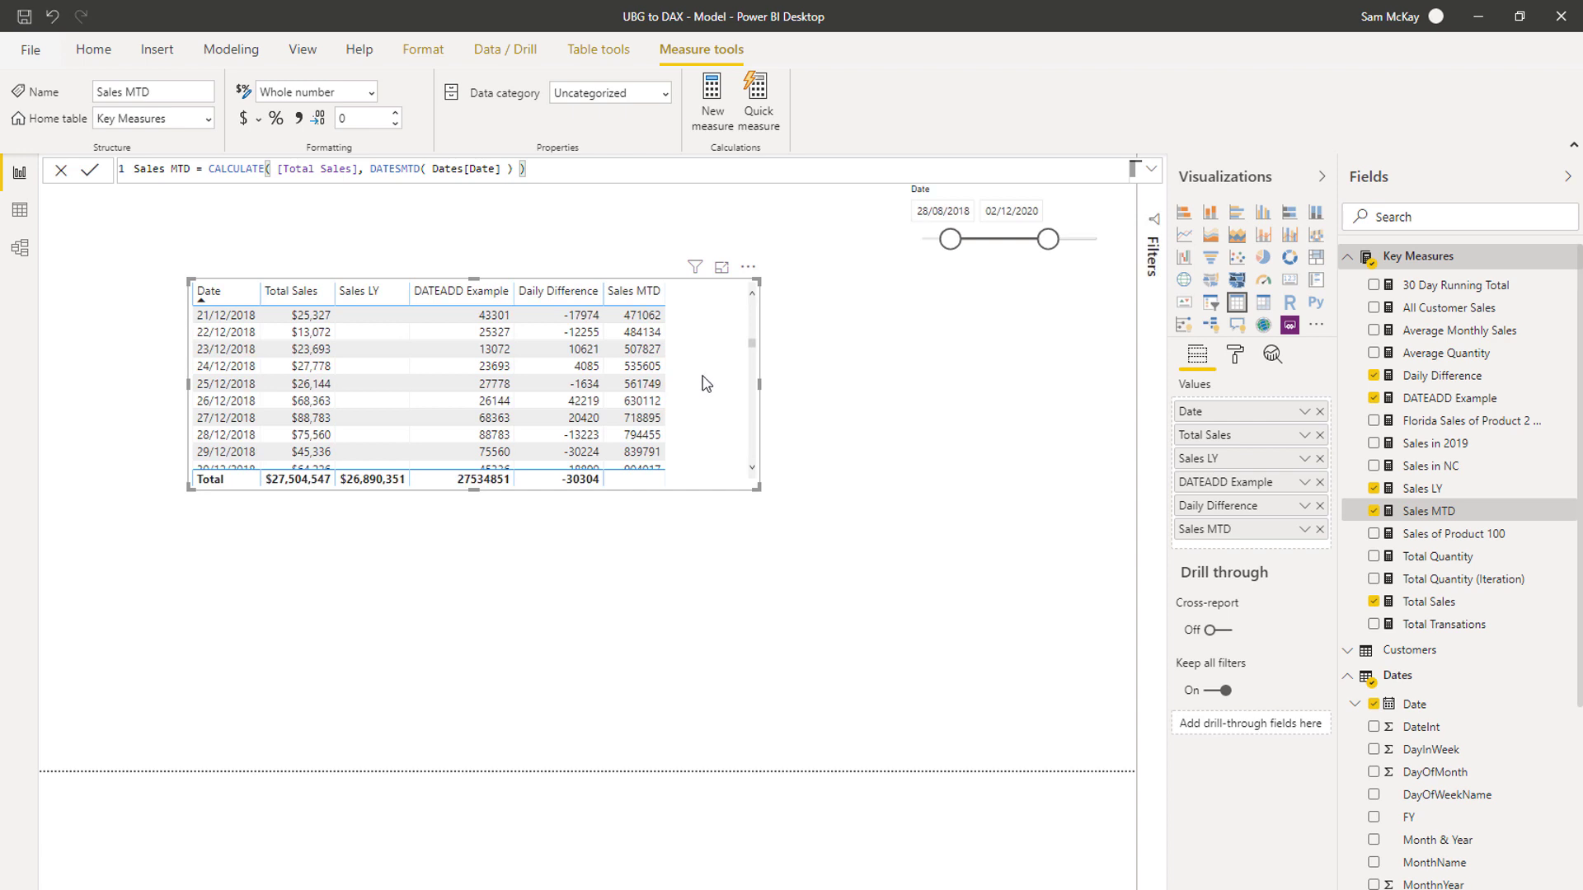
click(703, 344)
key(ctrl+c)
key(ctrl+v)
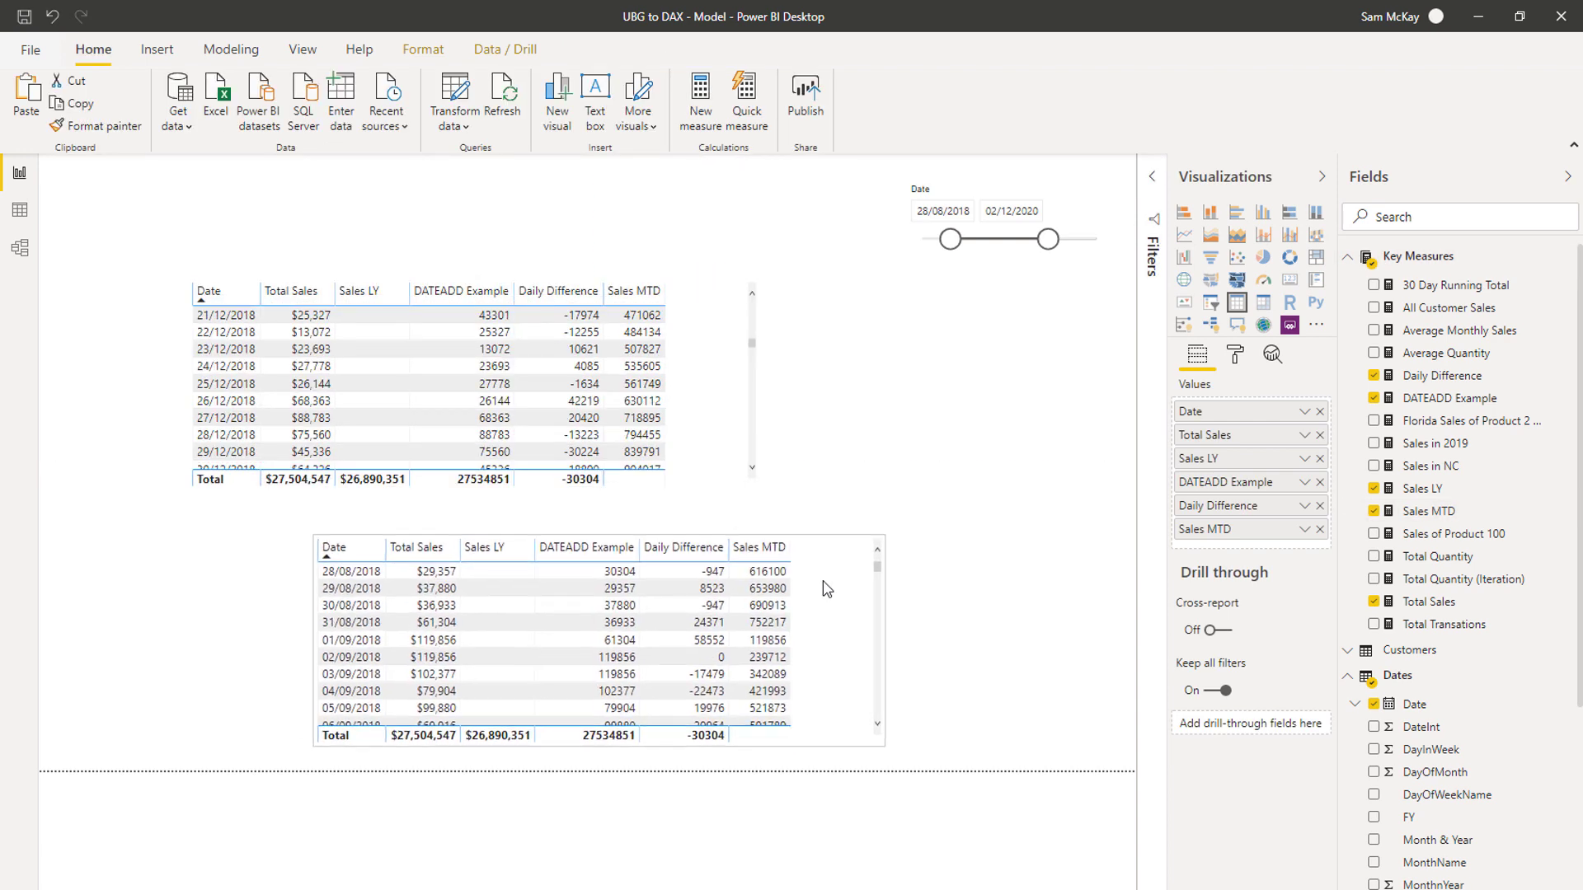
Step: Turn the copy into a Sales MTD by Date area chart, position and enlarge it, and enlarge the table
click(1320, 505)
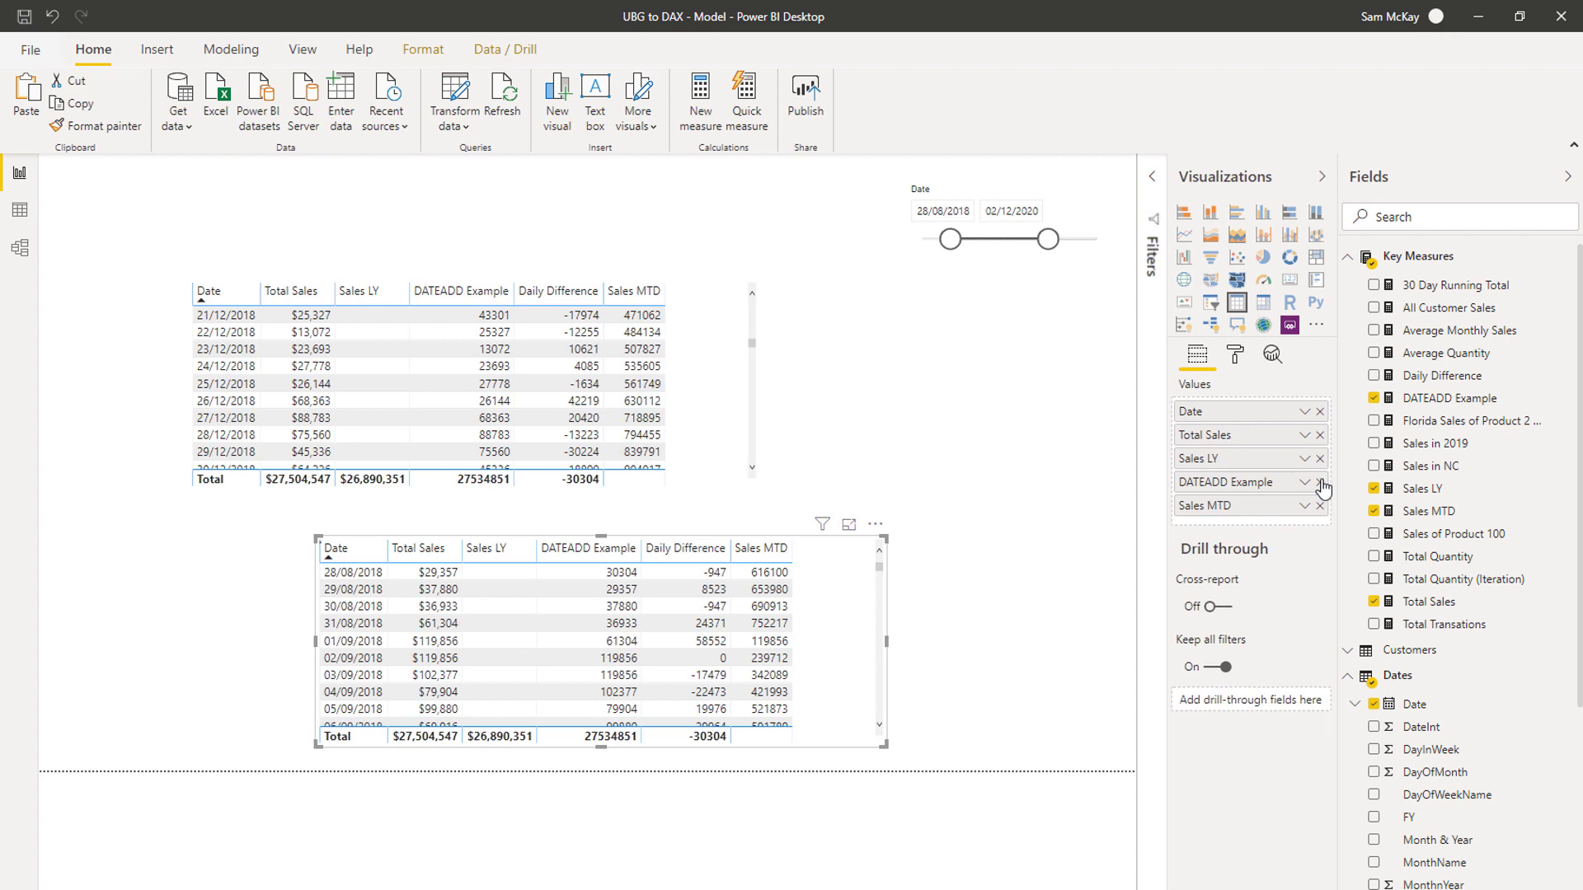
click(1320, 459)
click(1321, 435)
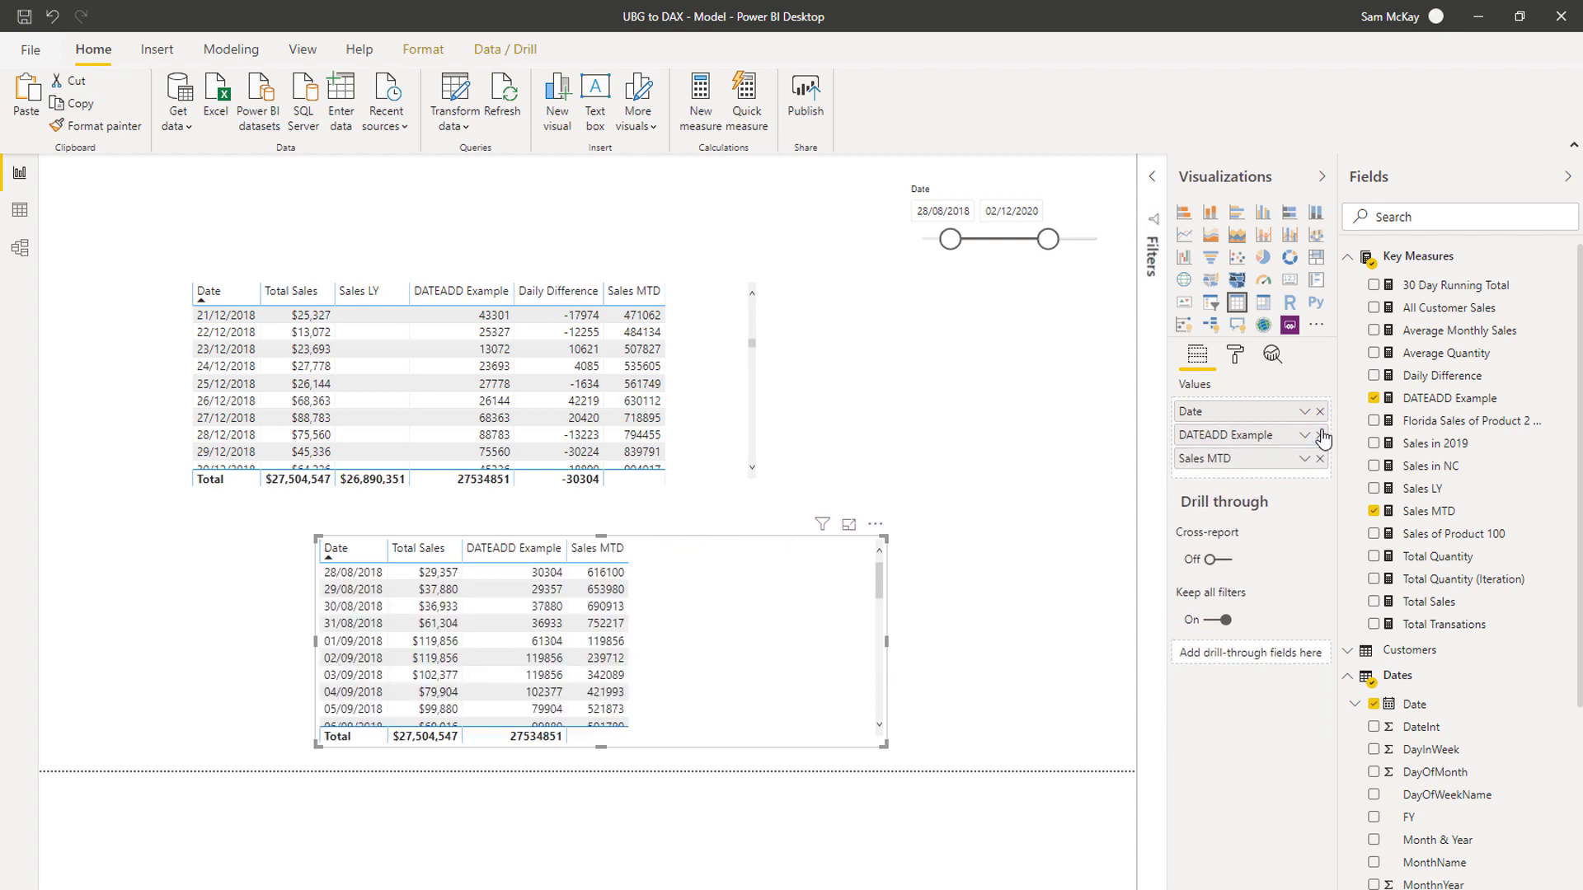
click(1210, 235)
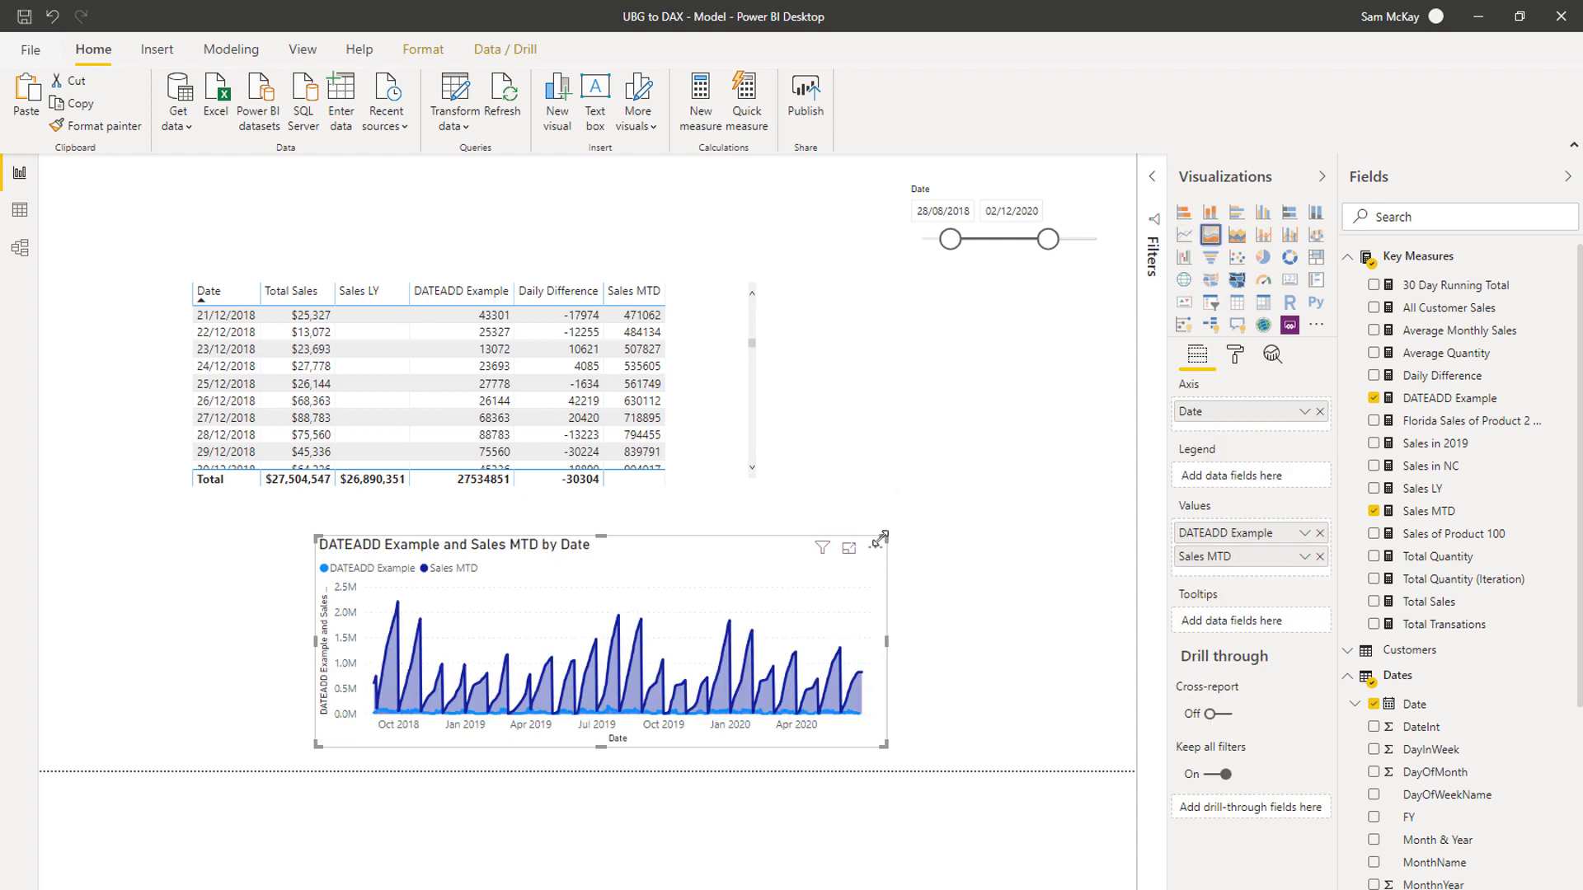
click(1320, 532)
drag(674, 562, 464, 536)
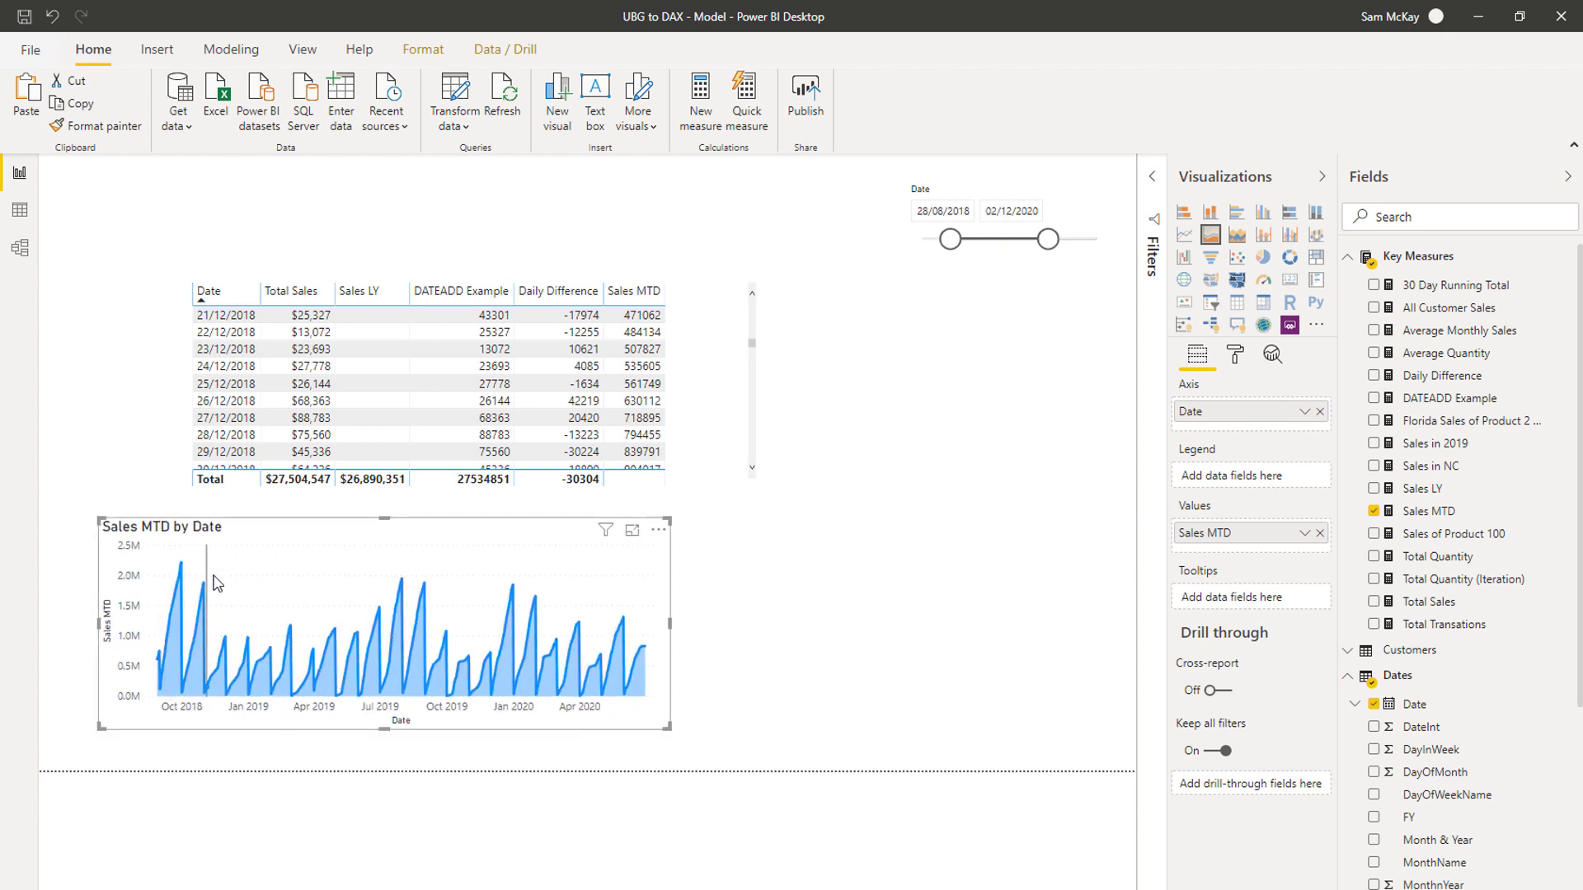
drag(666, 726, 754, 742)
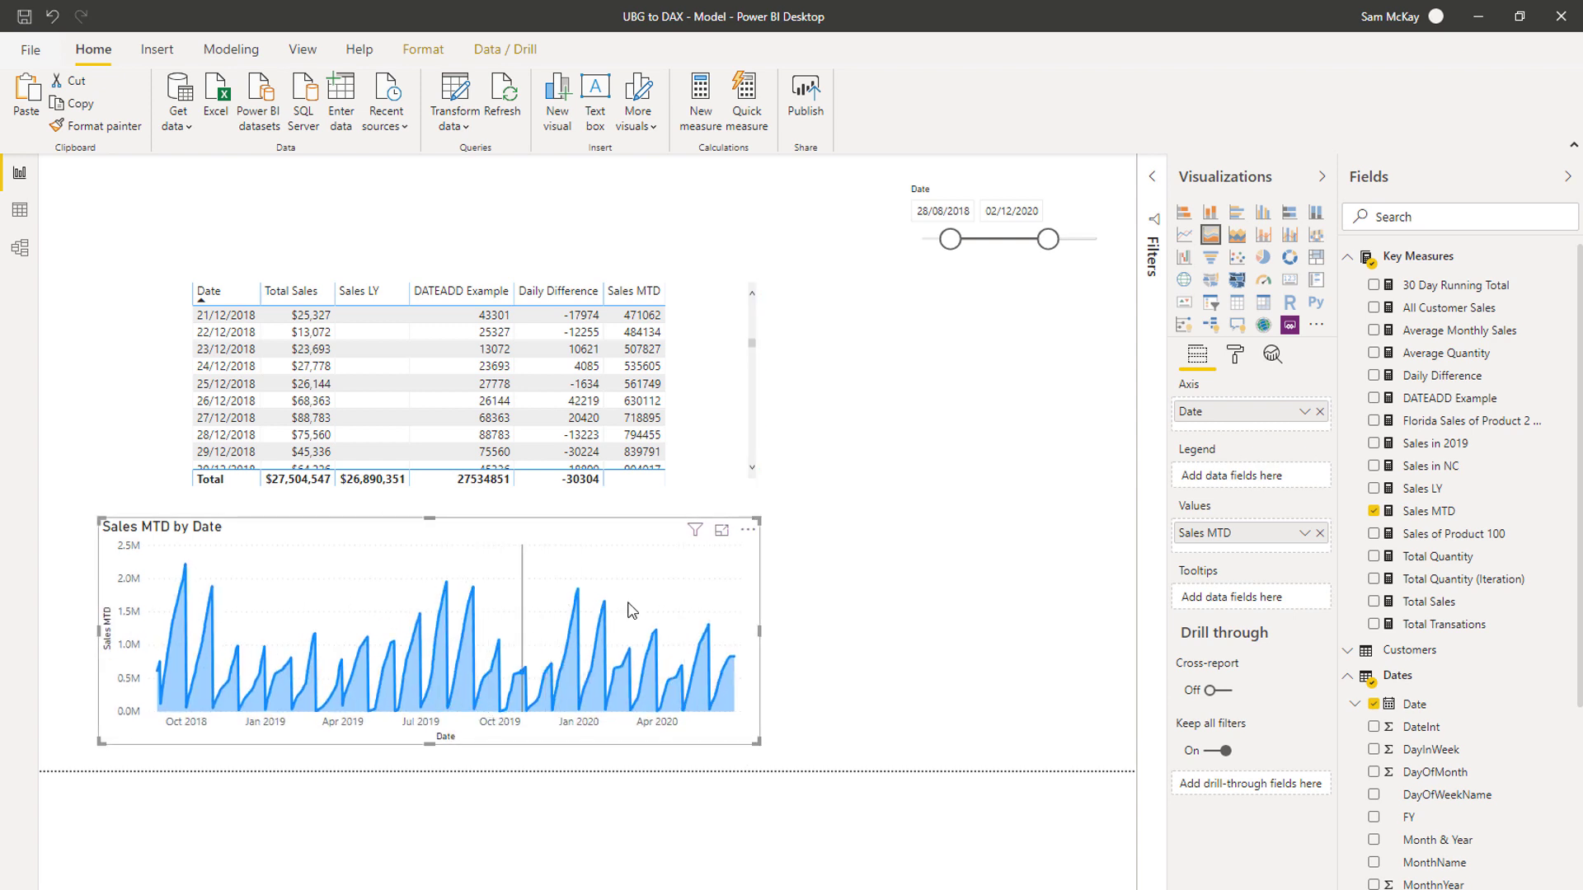
click(752, 493)
drag(752, 493, 855, 496)
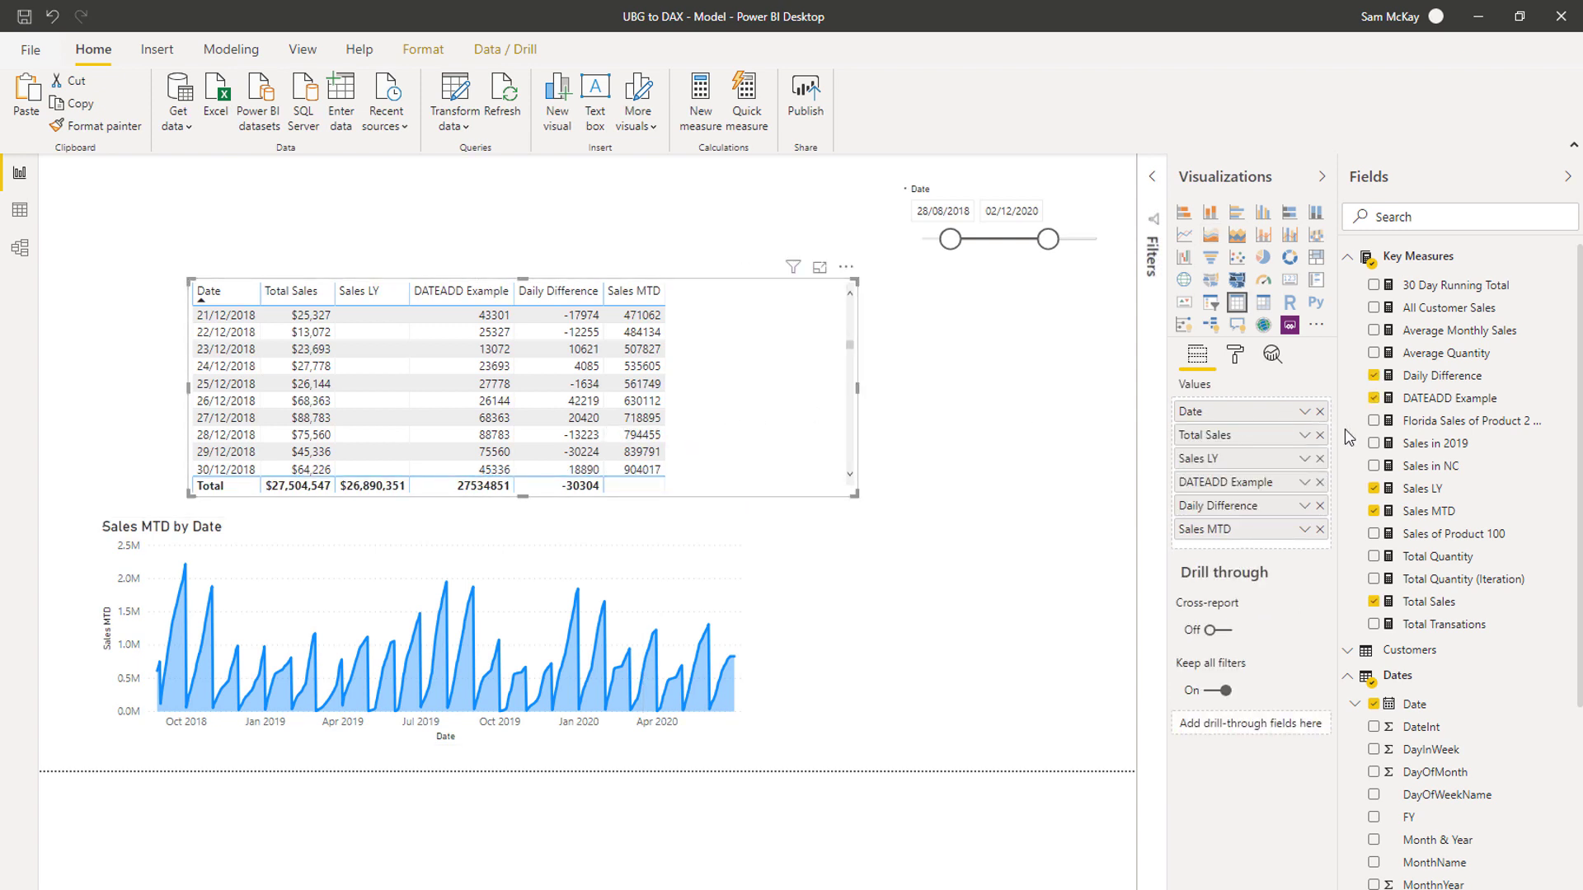
Step: Review the Sales MTD formula by selecting it in the formula bar
click(1408, 512)
drag(564, 166, 124, 155)
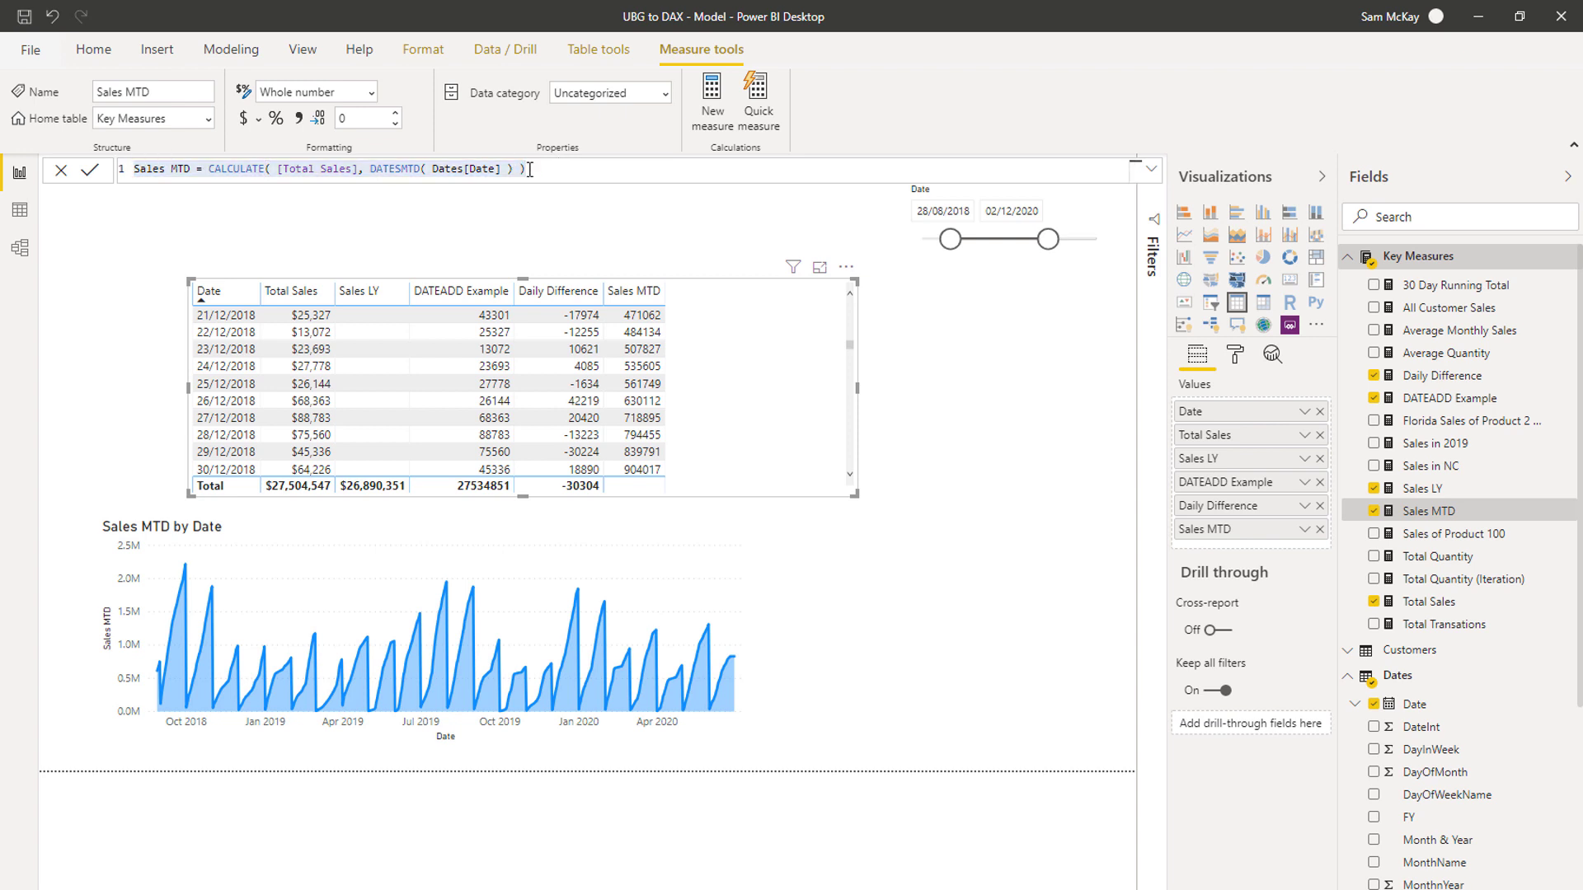
click(566, 172)
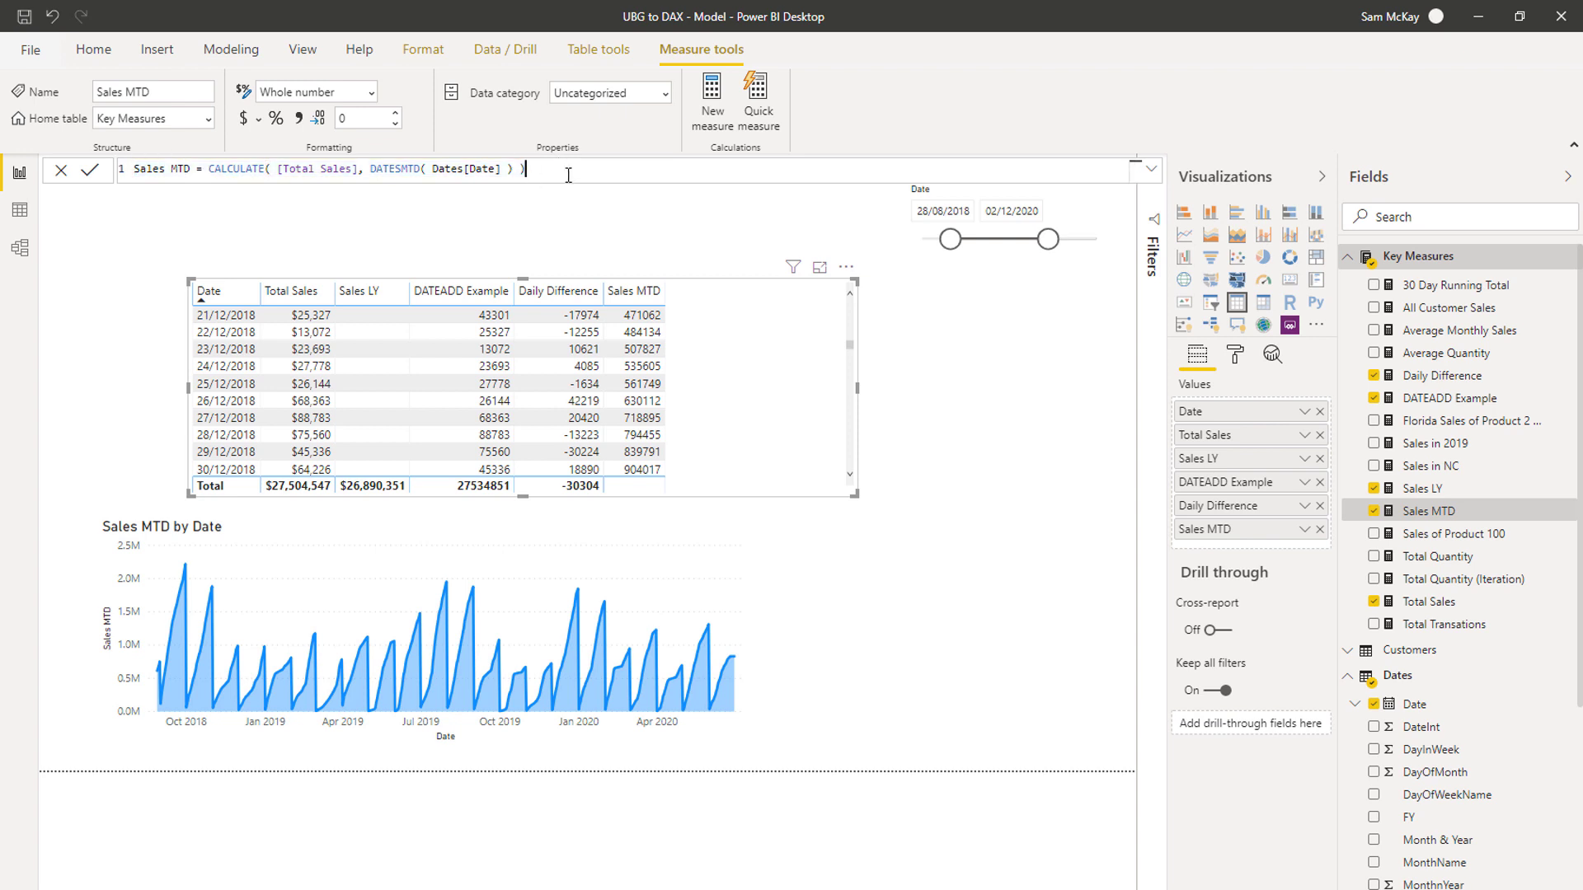
Step: Start a new measure named Sales QTD using CALCULATE
click(713, 114)
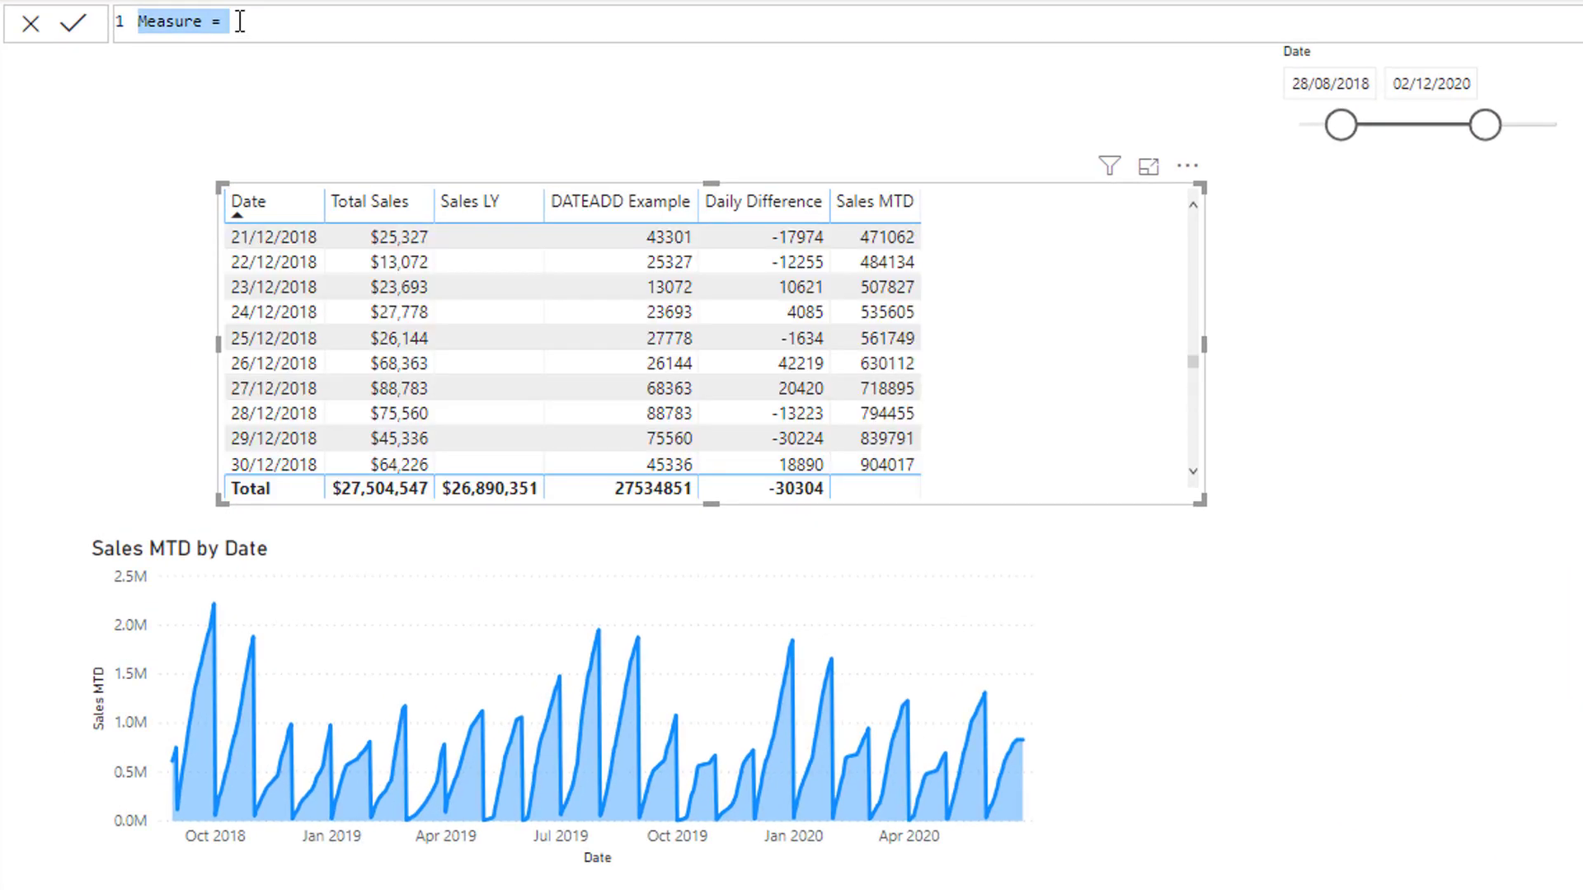
text(Sales QTD)
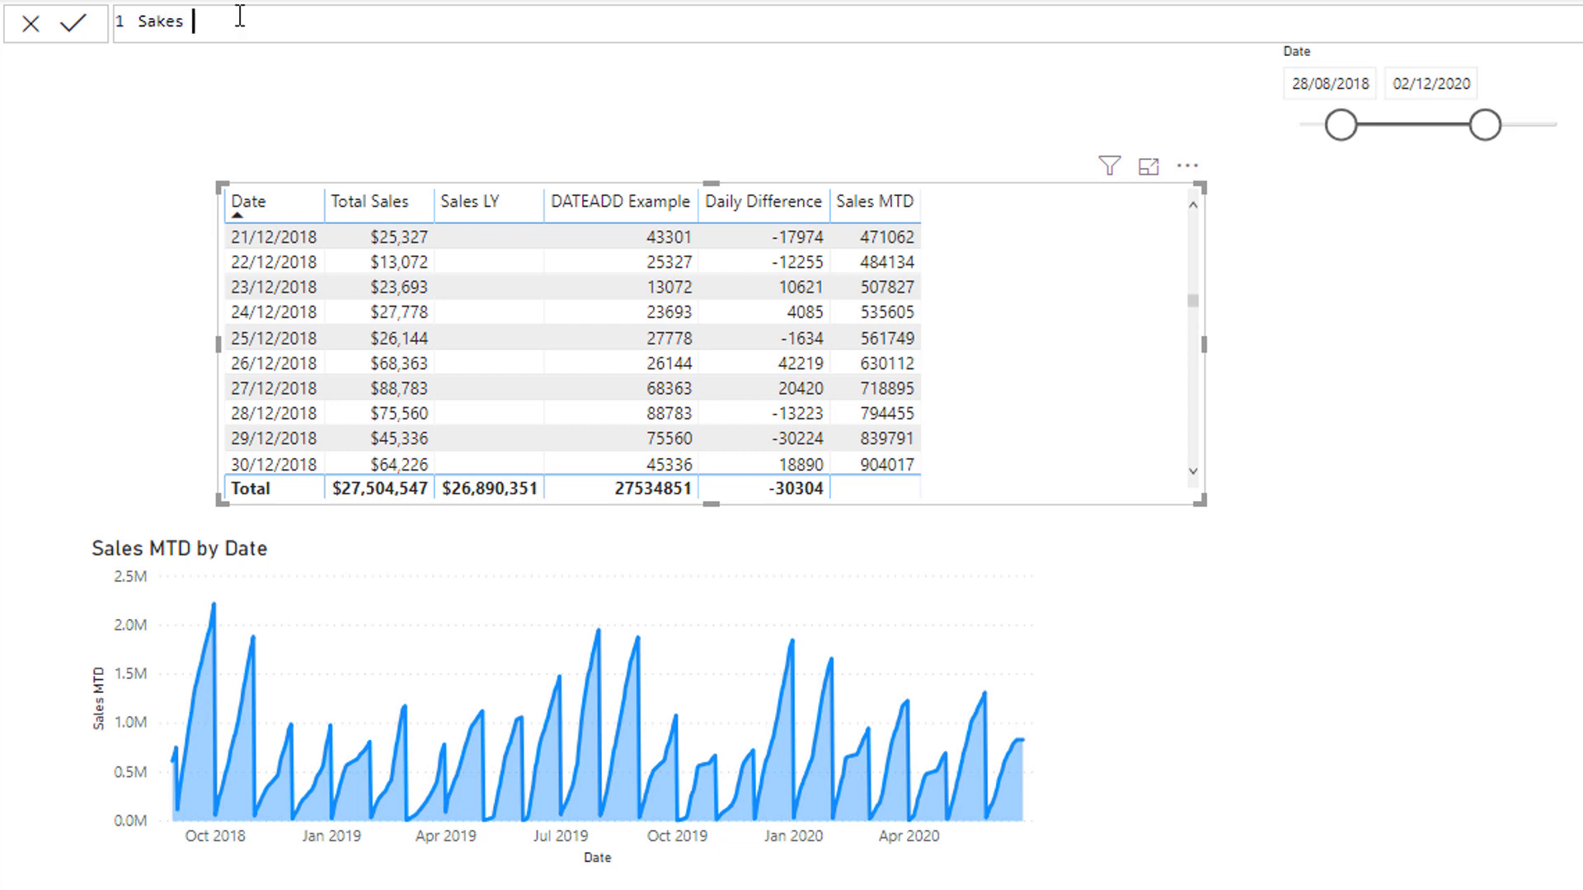
key(BackSpace)
key(BackSpace)
key(BackSpace)
key(BackSpace)
key(BackSpace)
key(BackSpace)
key(BackSpace)
text(les QTF)
key(BackSpace)
text(D = C)
key(Tab)
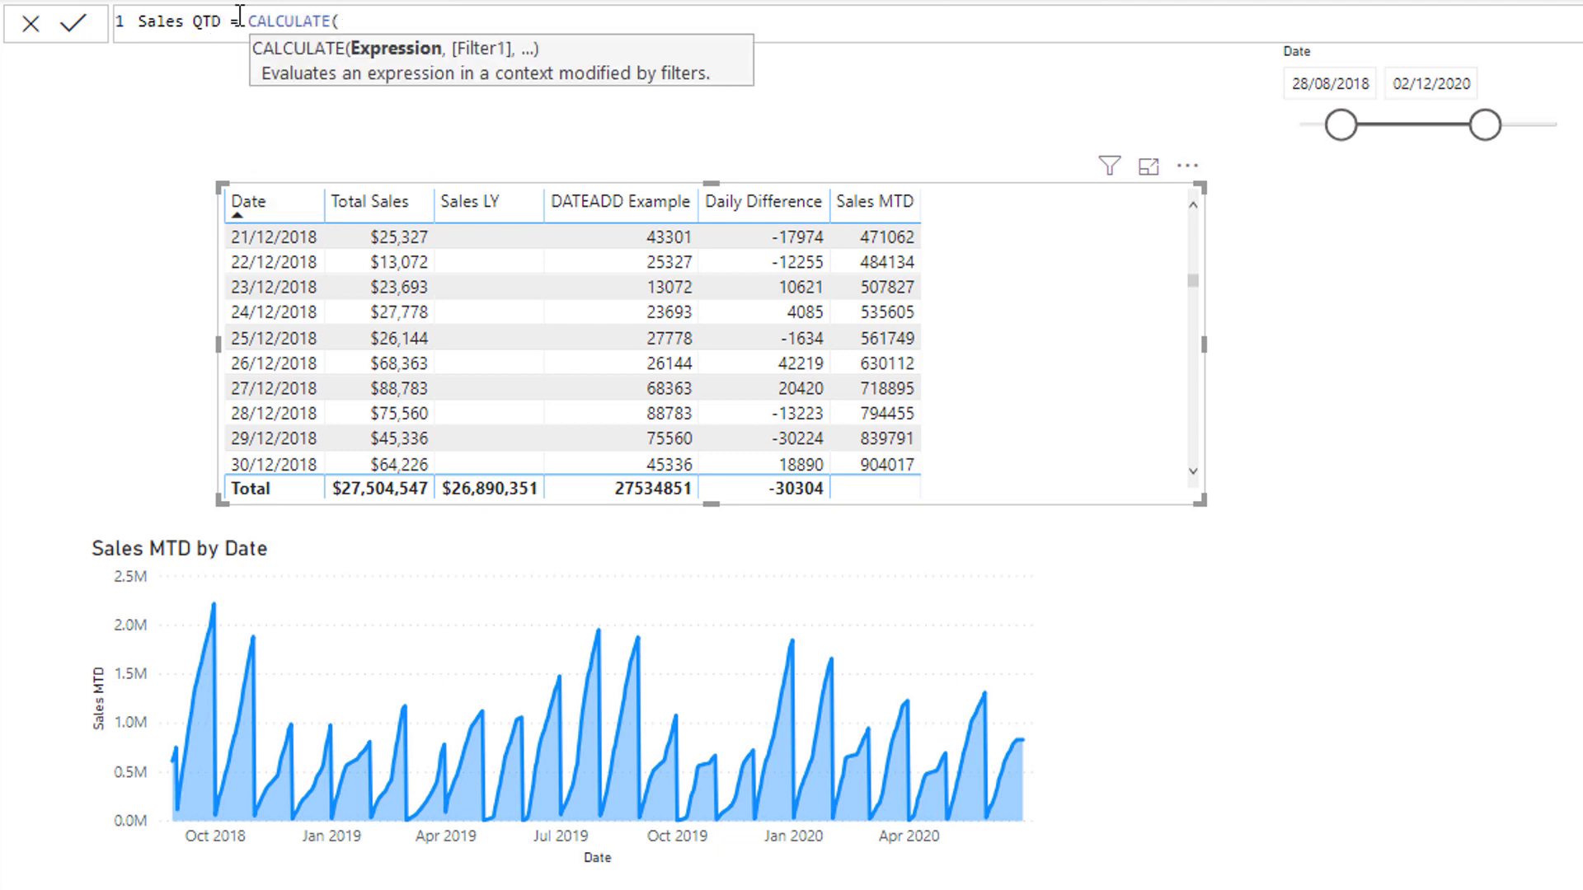
Step: Complete it as CALCULATE( [Total Sales], DATESQTD( Dates[Date] ) ) and commit the measure
text(toa)
key(BackSpace)
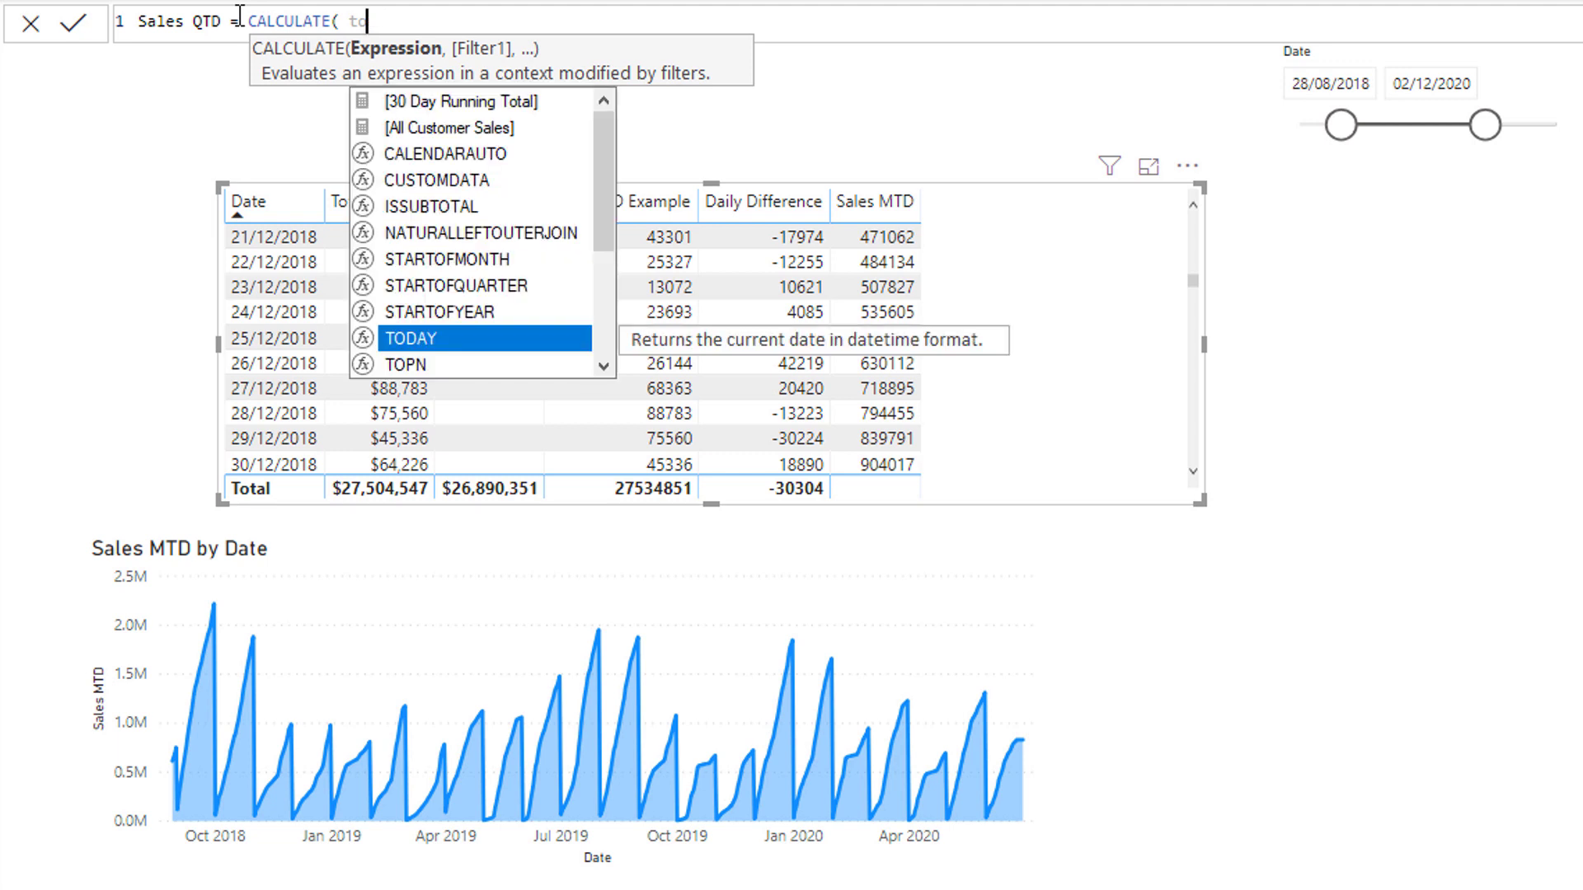
text(tal)
key(Down)
key(Down)
key(Tab)
text(,)
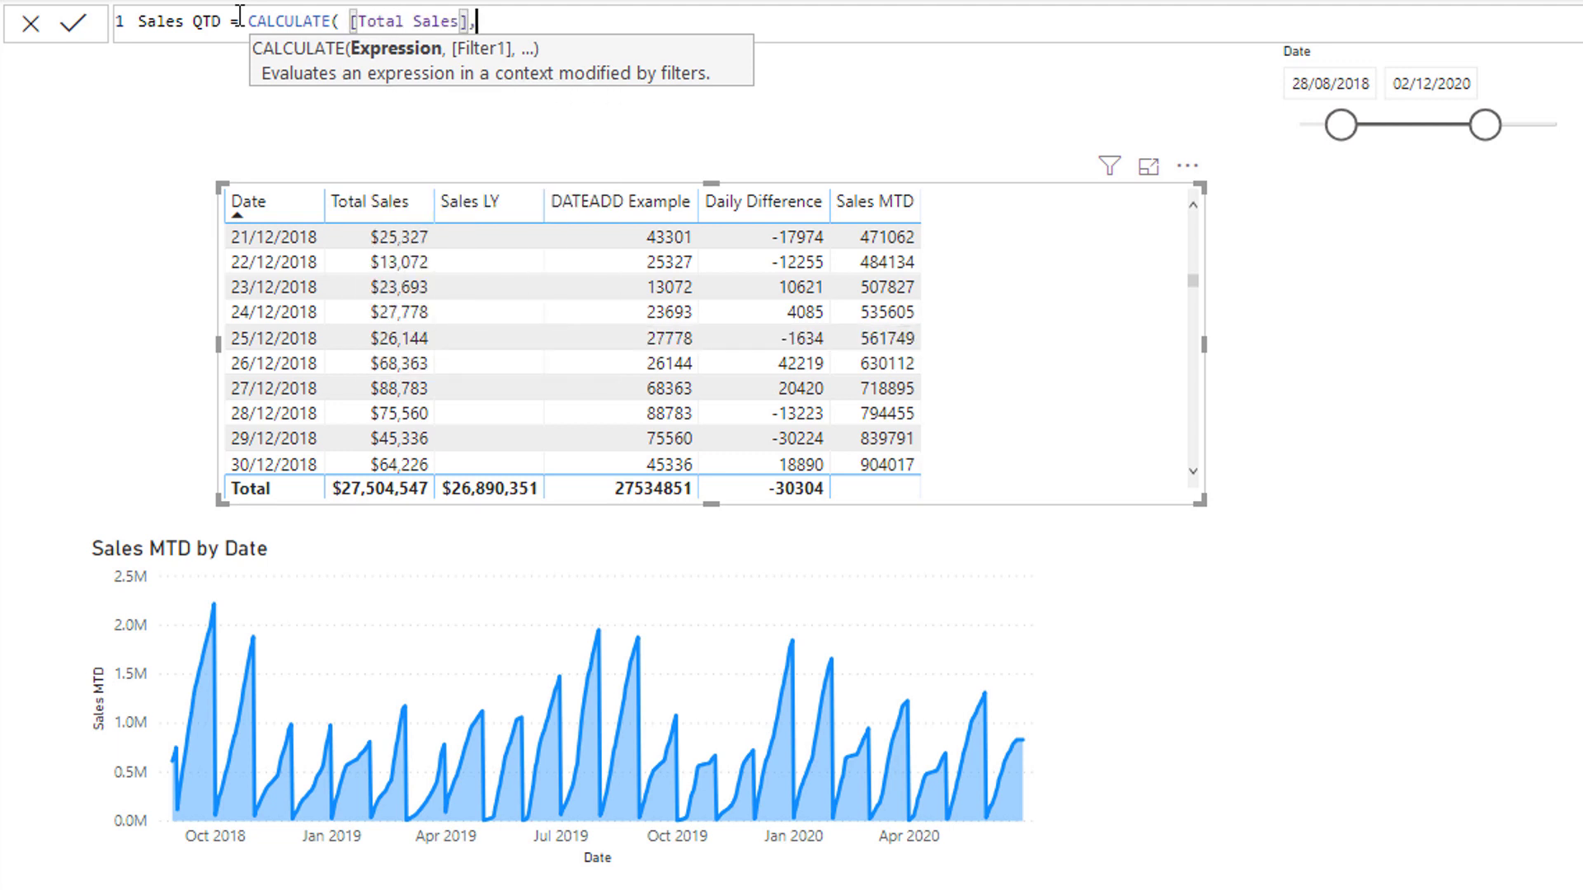
text( DATESQT)
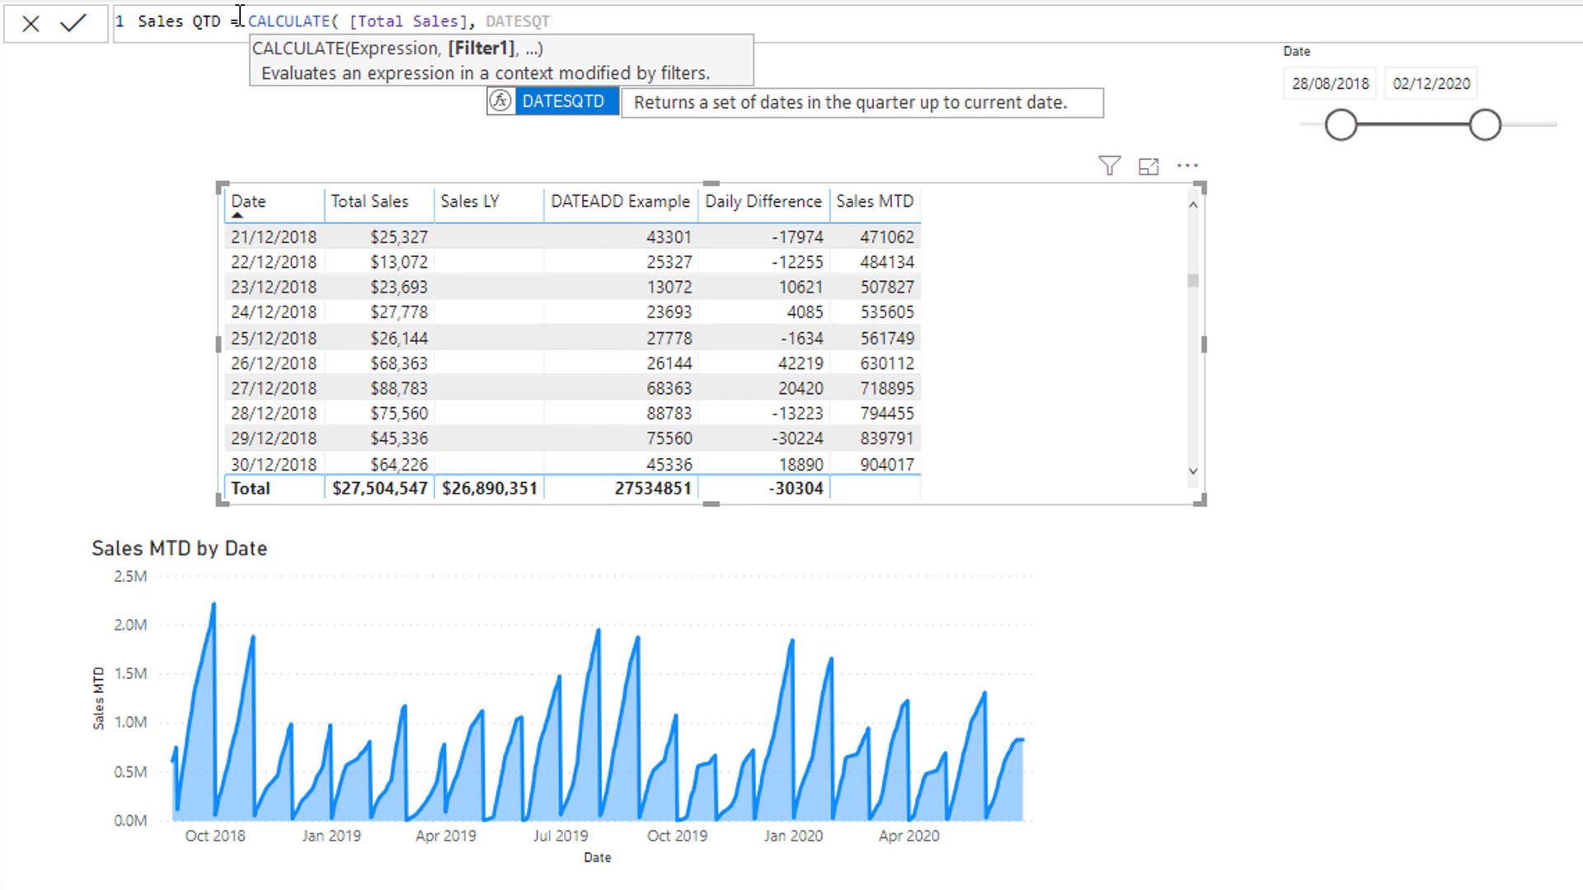
key(Tab)
text(D)
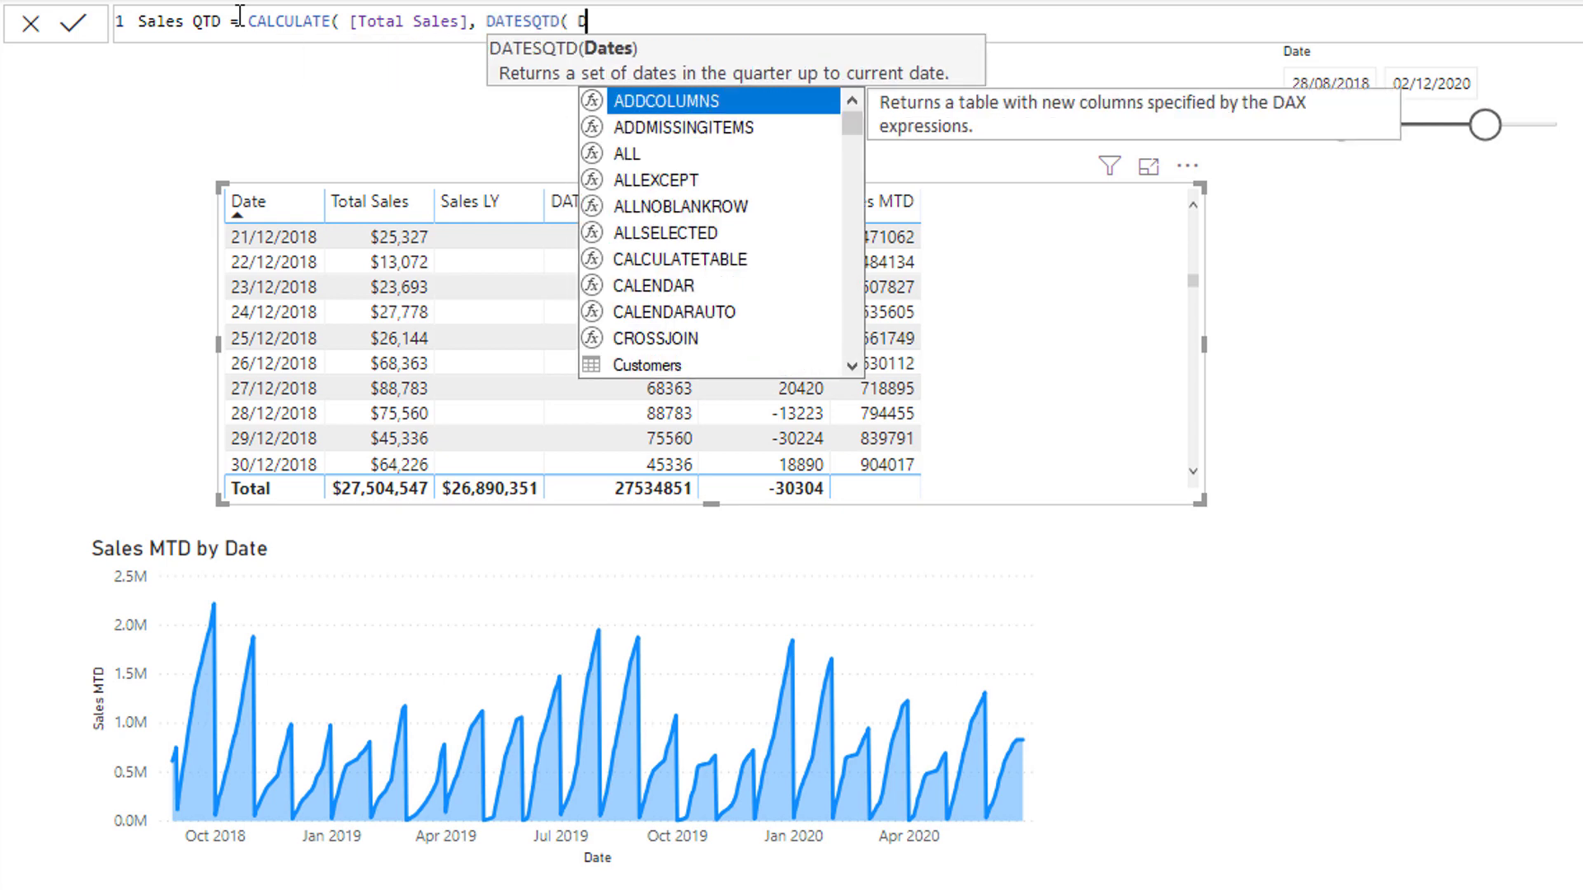
text(ates[Date] ) ))
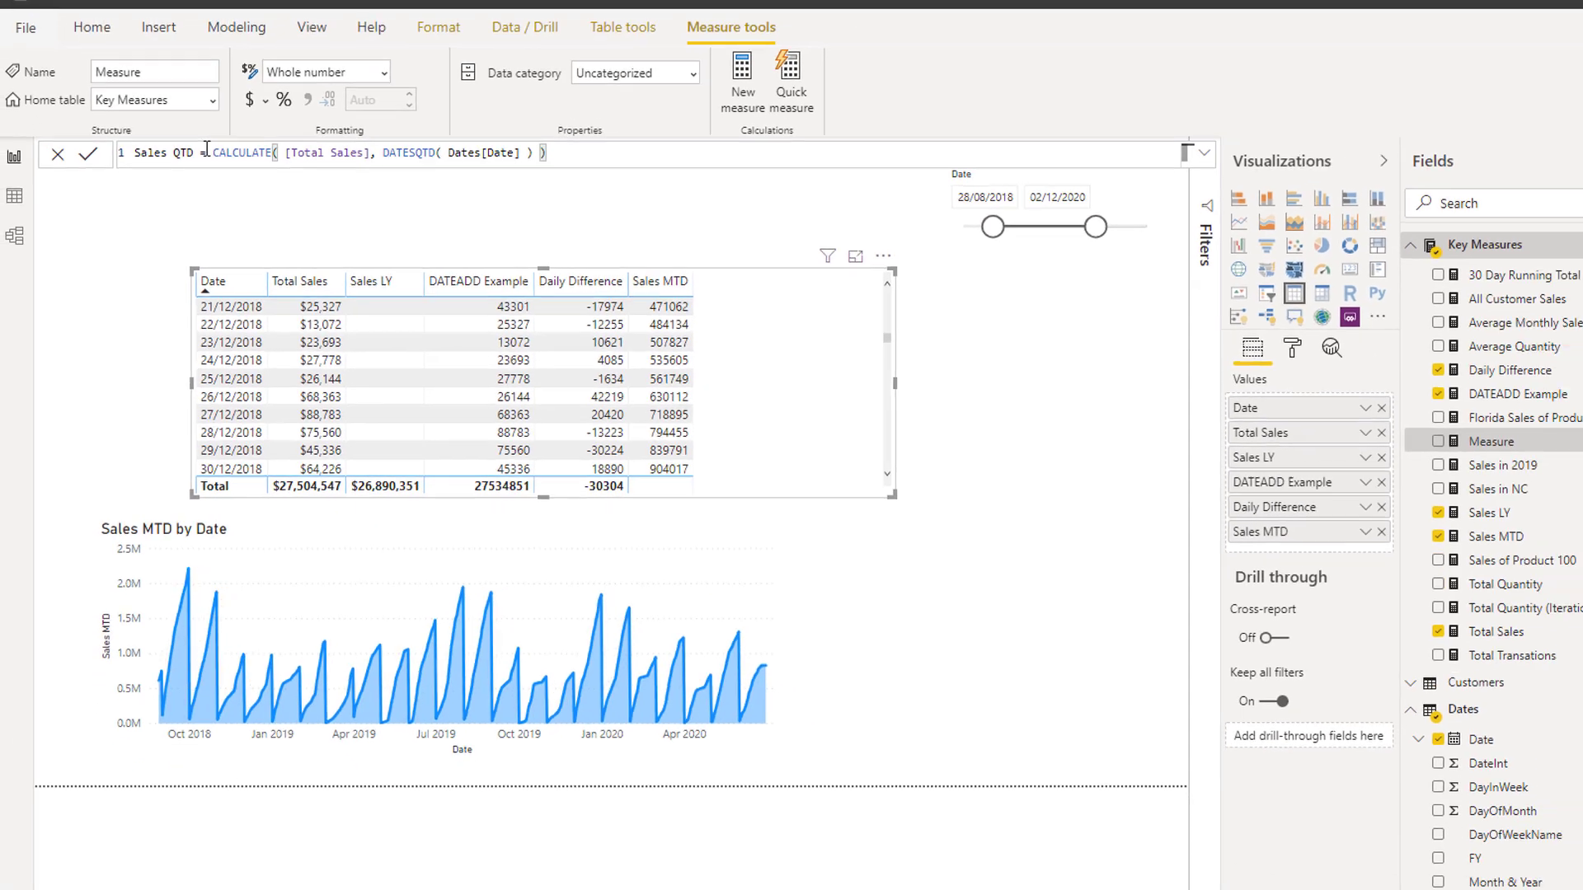
key(Return)
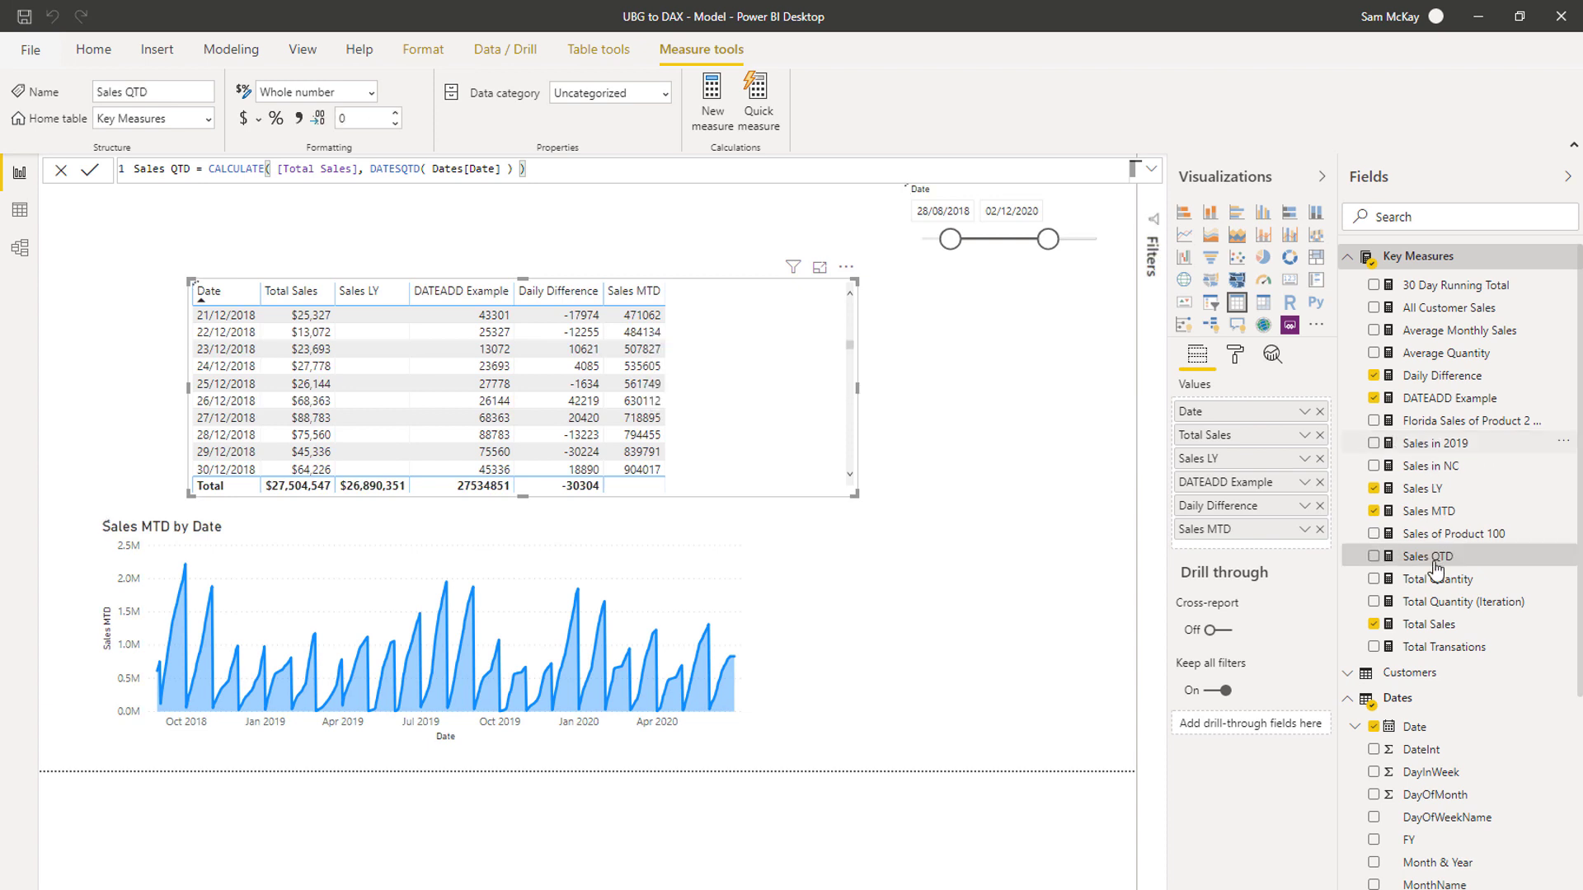
Step: Add Sales QTD to the table, narrow the MTD chart, and place a copy beside it
drag(1434, 567, 762, 409)
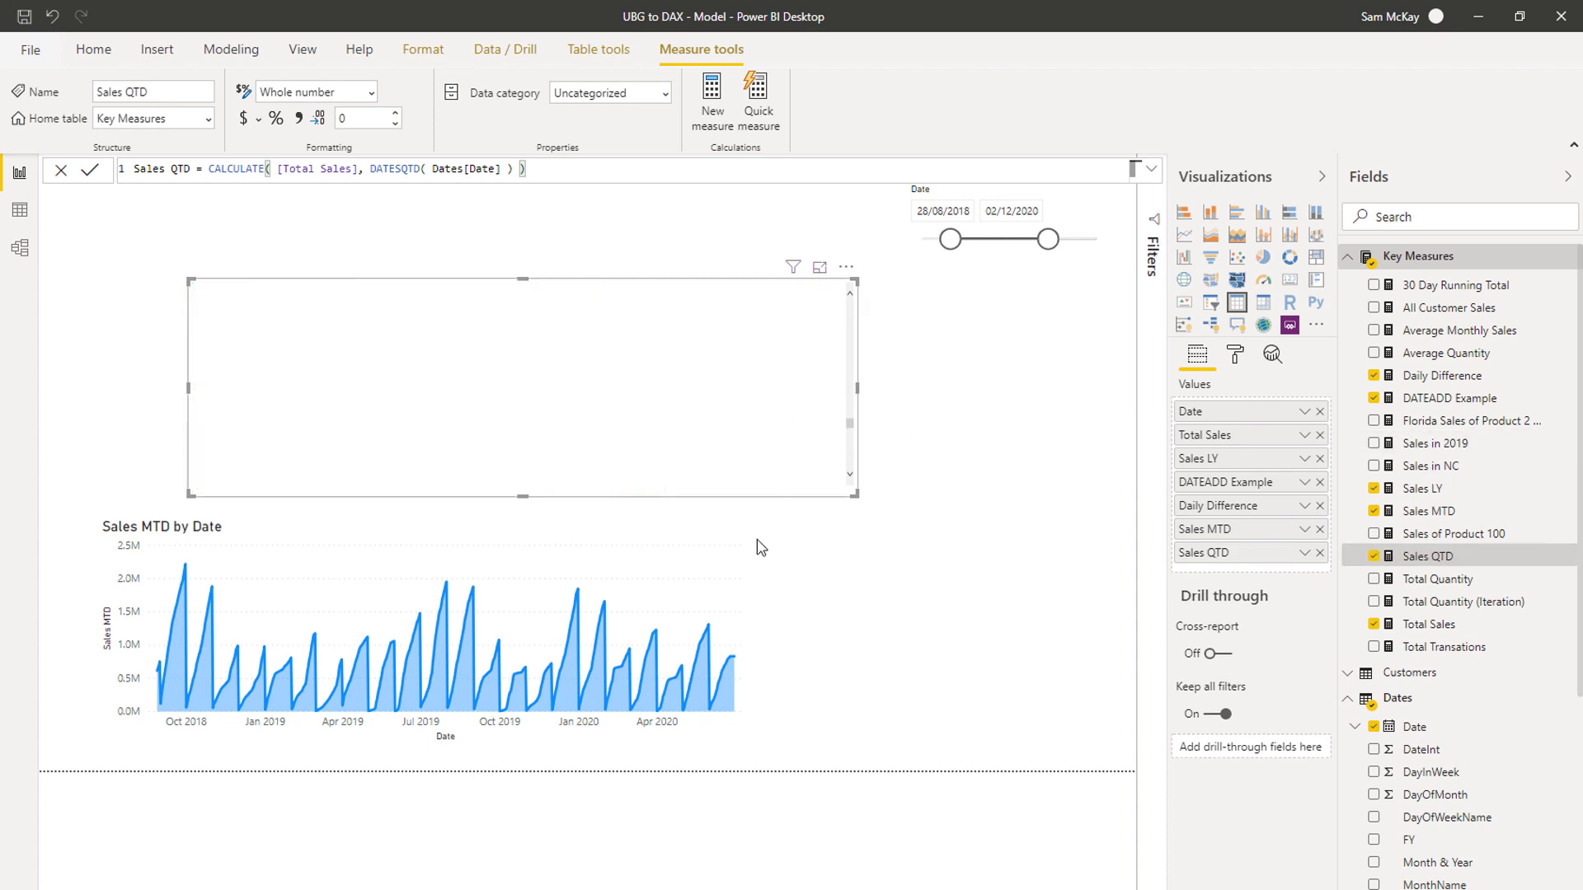
click(636, 546)
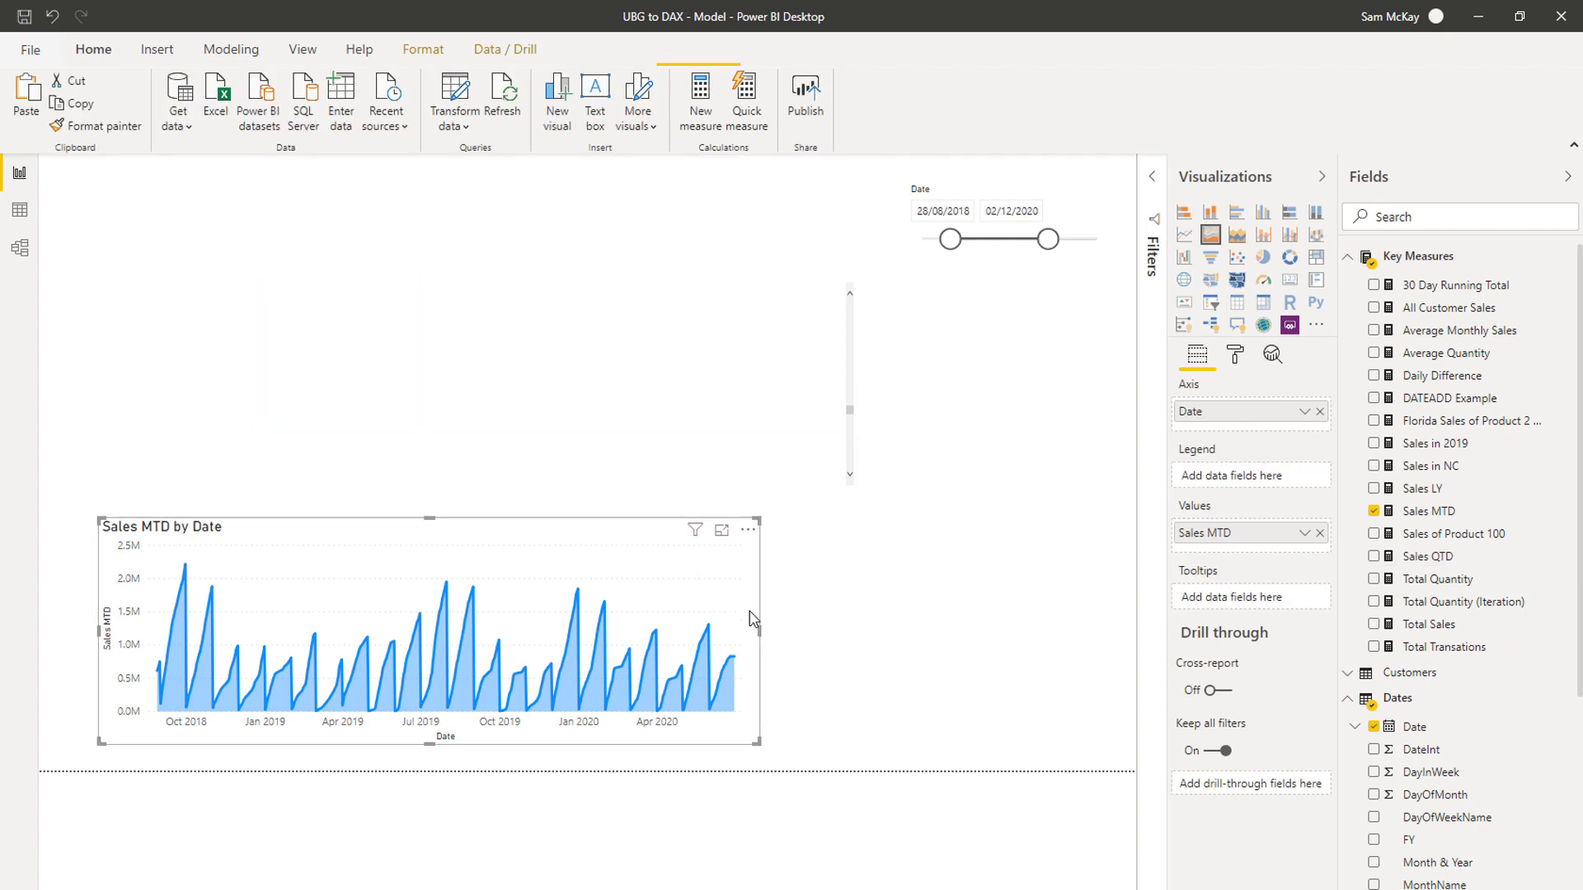
drag(759, 632, 602, 608)
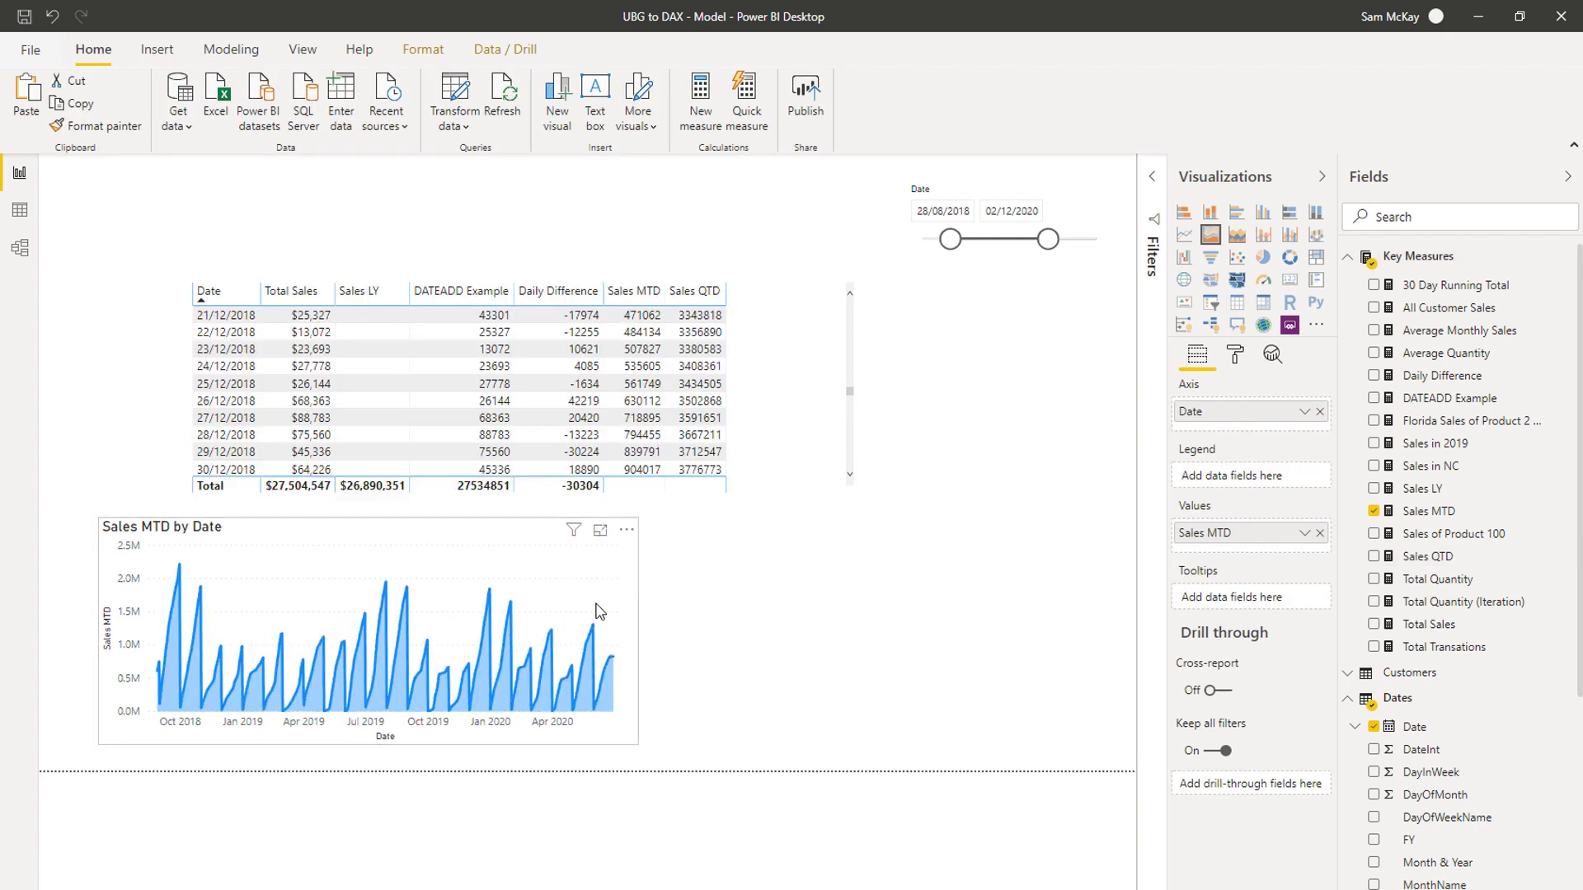
key(ctrl+c)
key(ctrl+v)
drag(451, 548, 935, 538)
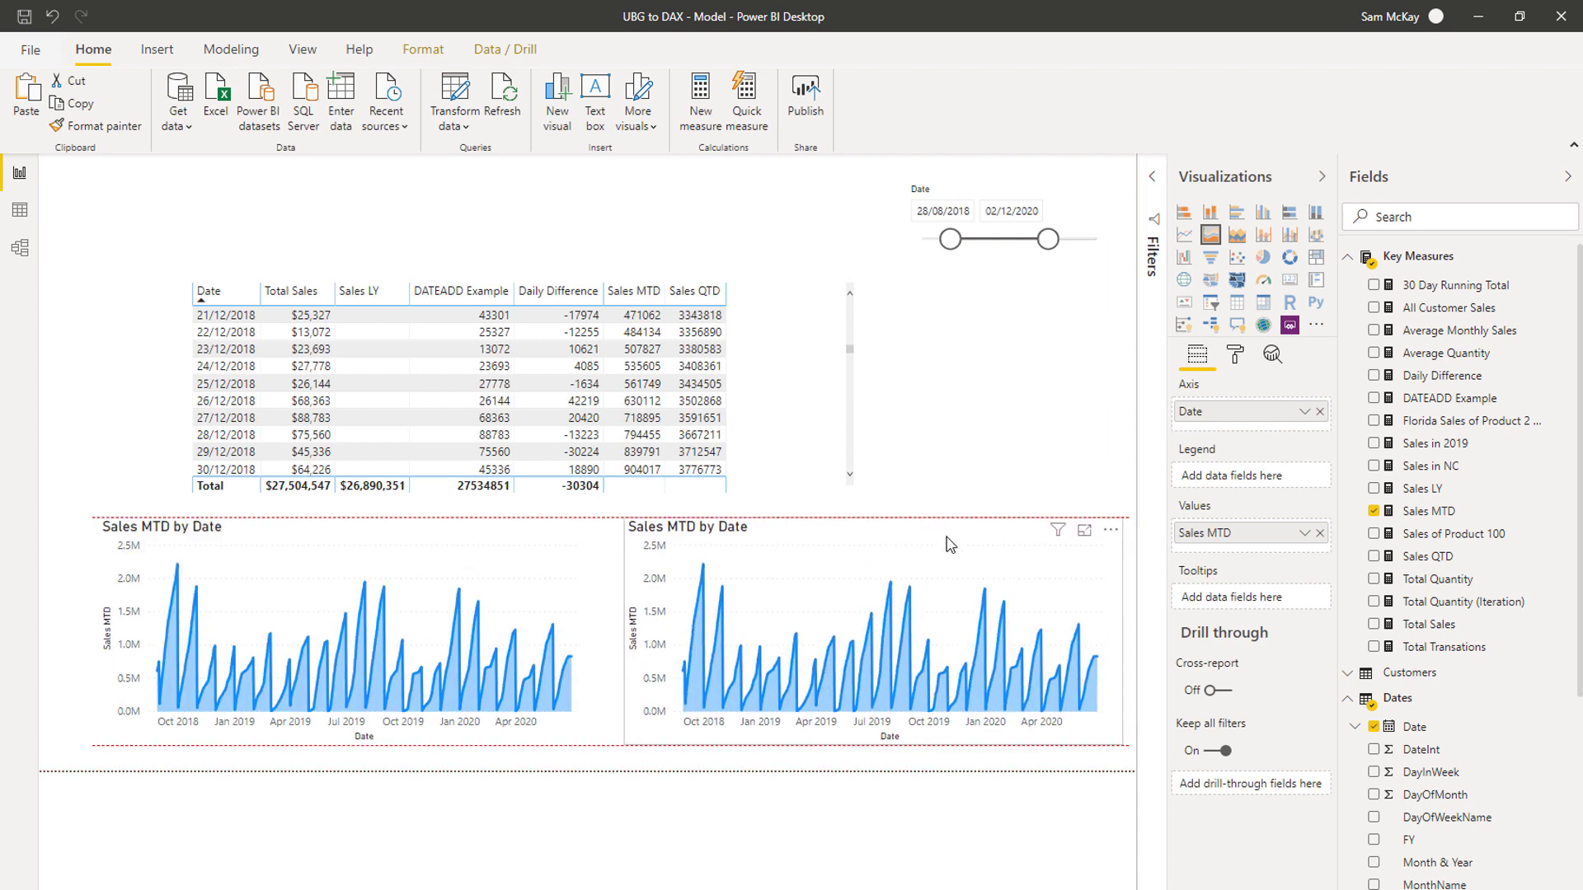
drag(1429, 519, 1289, 550)
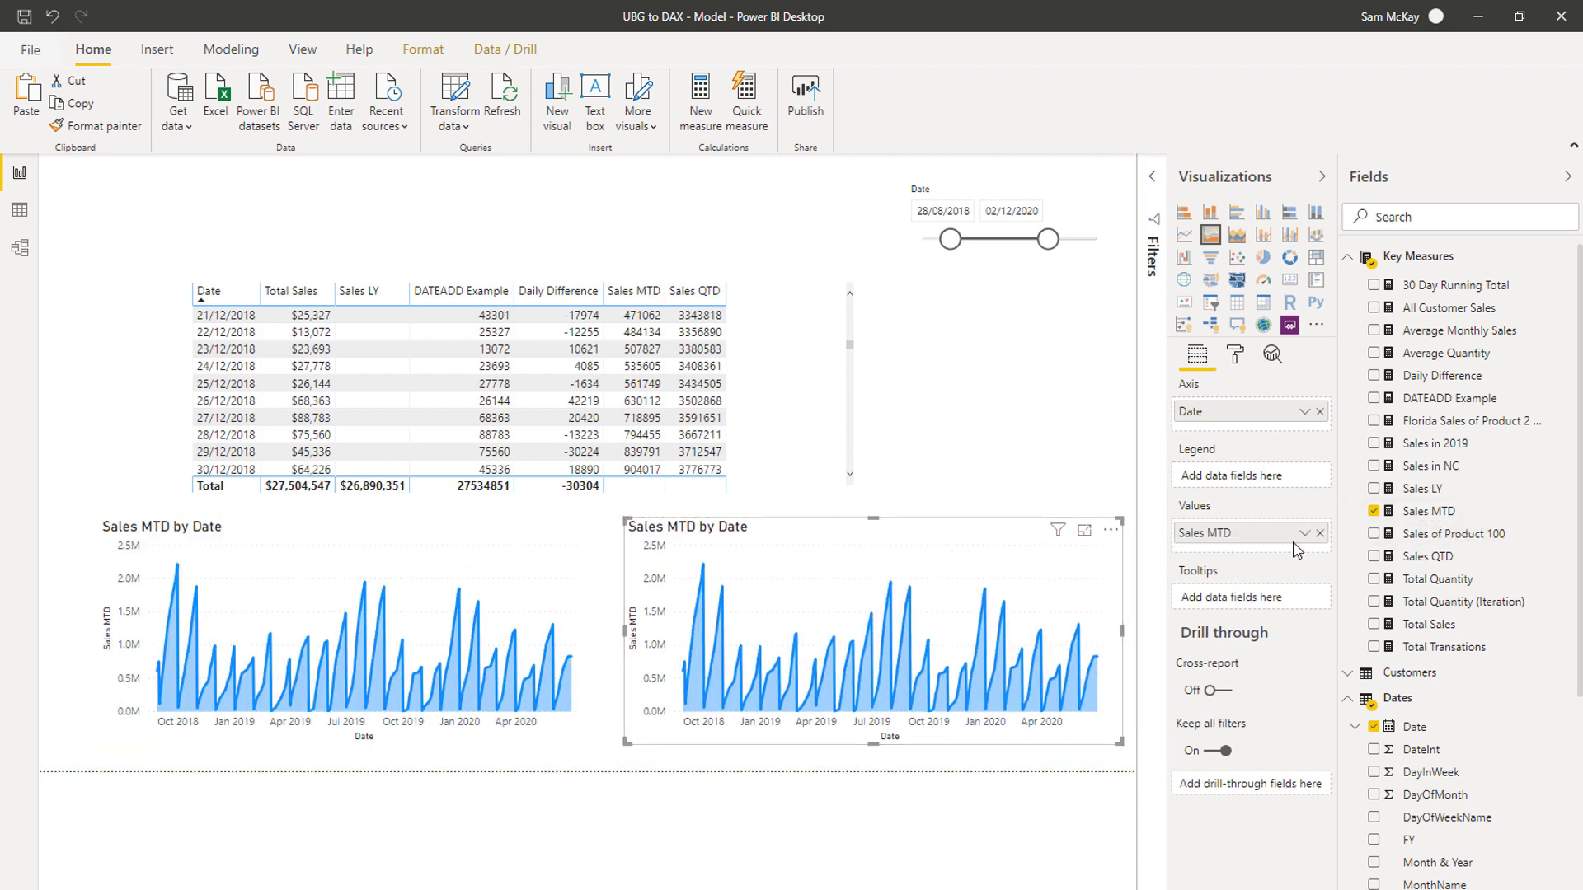
Step: Replace Sales MTD with Sales QTD in the duplicated area chart
click(1451, 577)
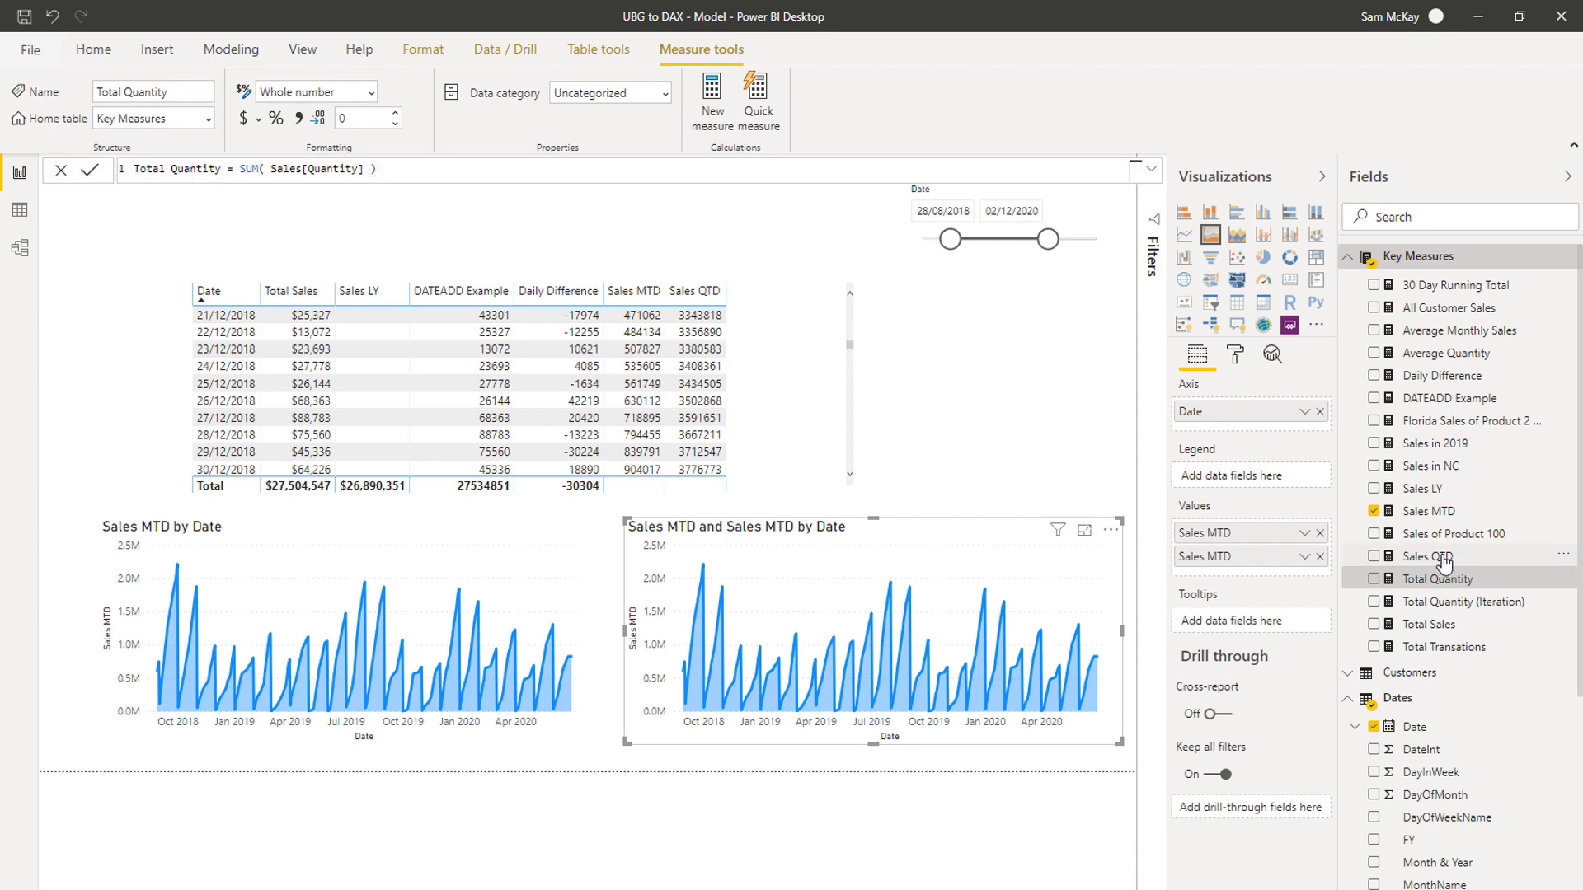
click(1435, 556)
drag(1435, 555, 1290, 579)
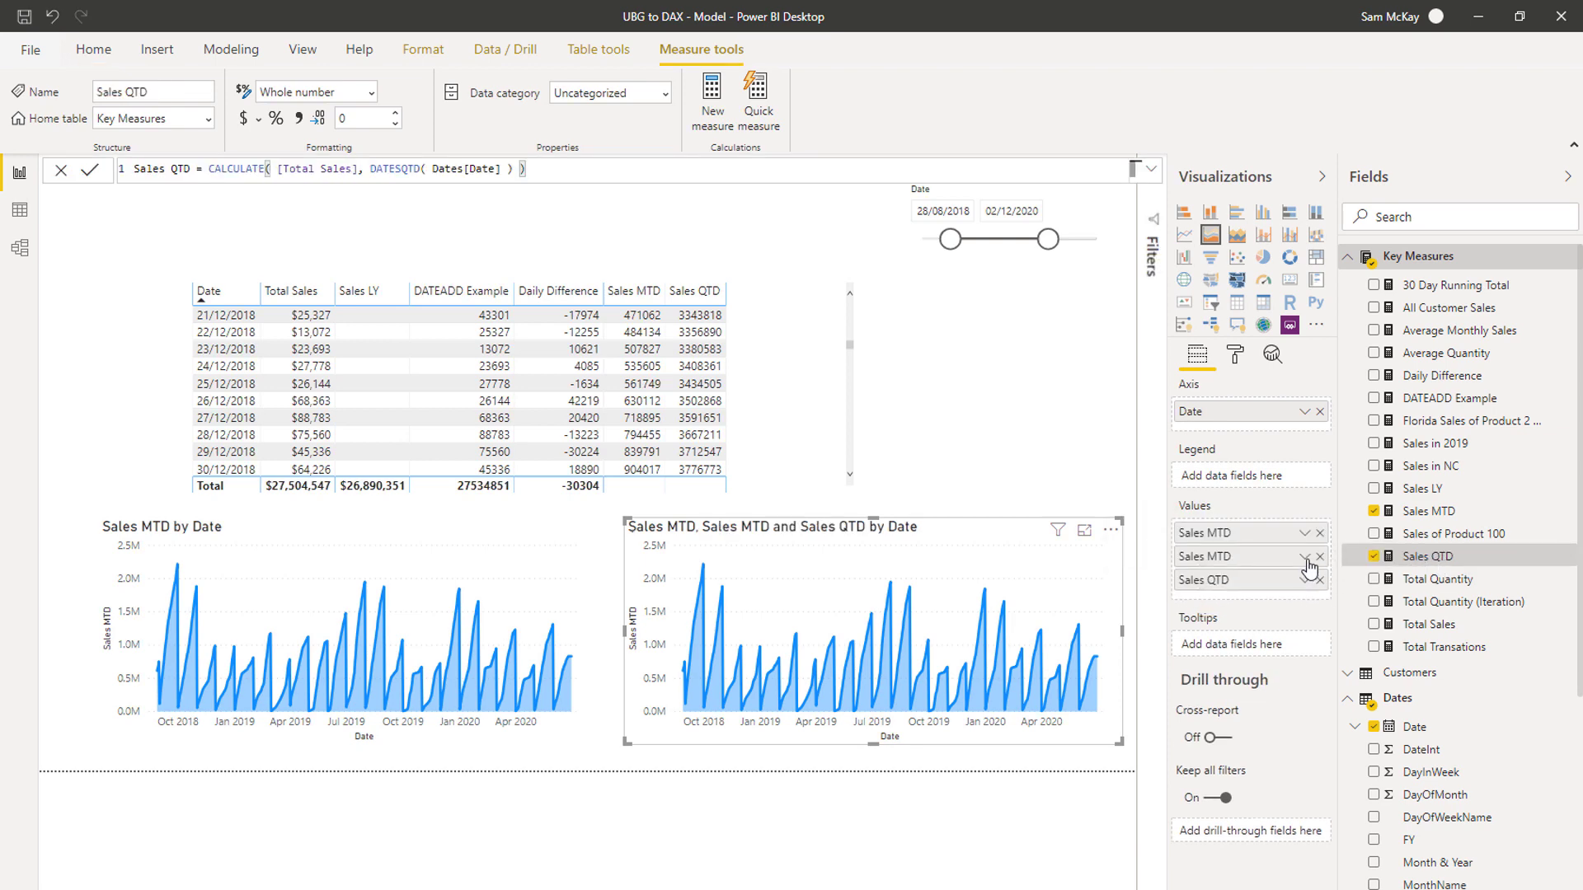
click(1320, 533)
click(1320, 534)
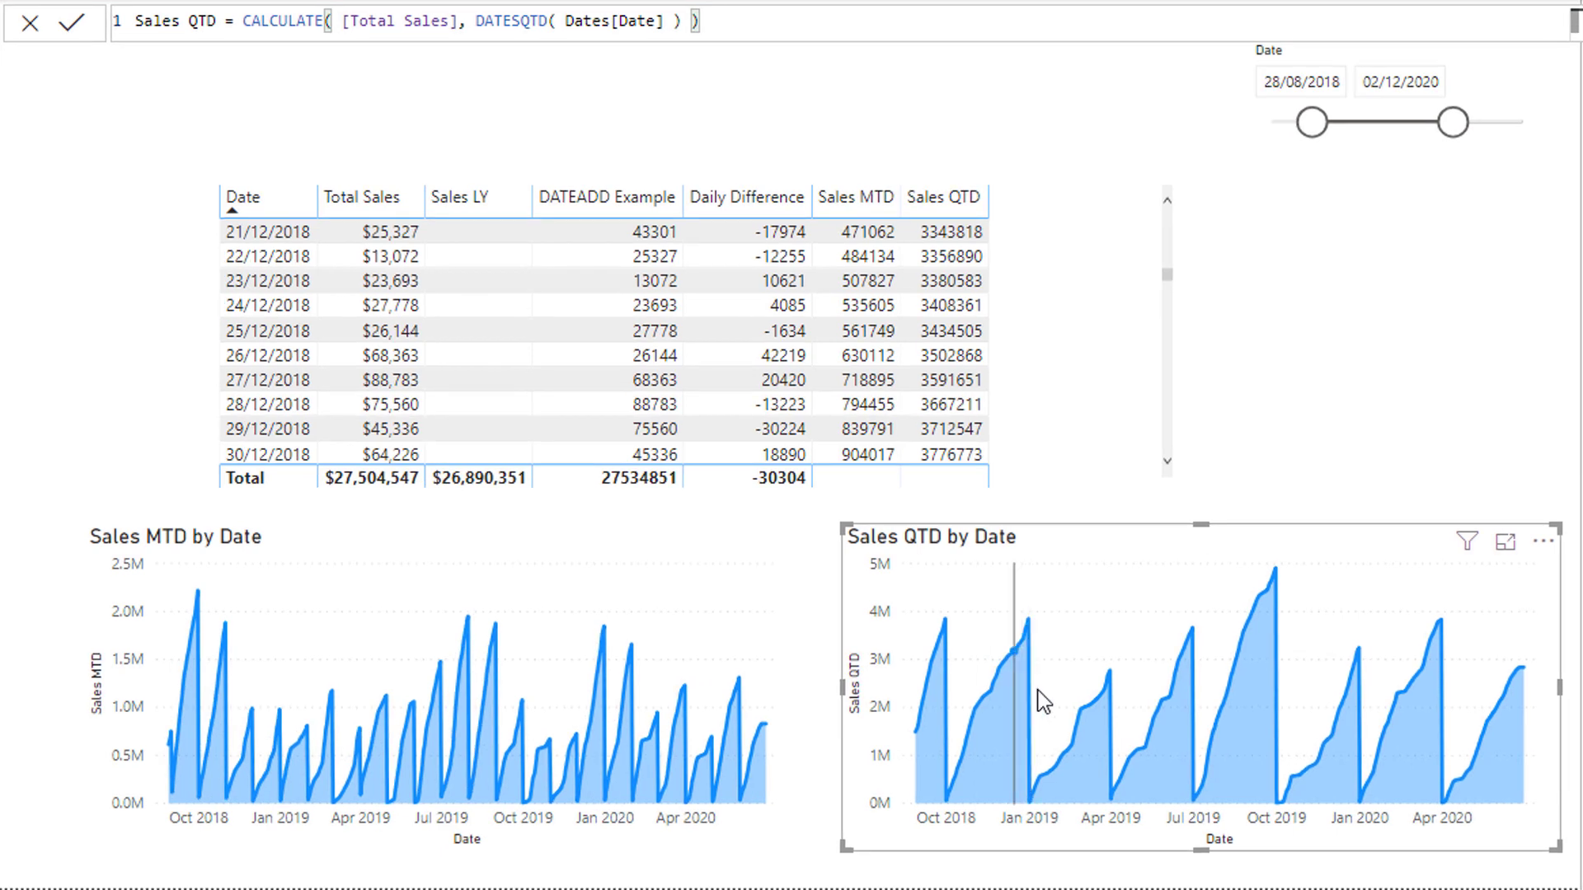
mouse_move(1038, 624)
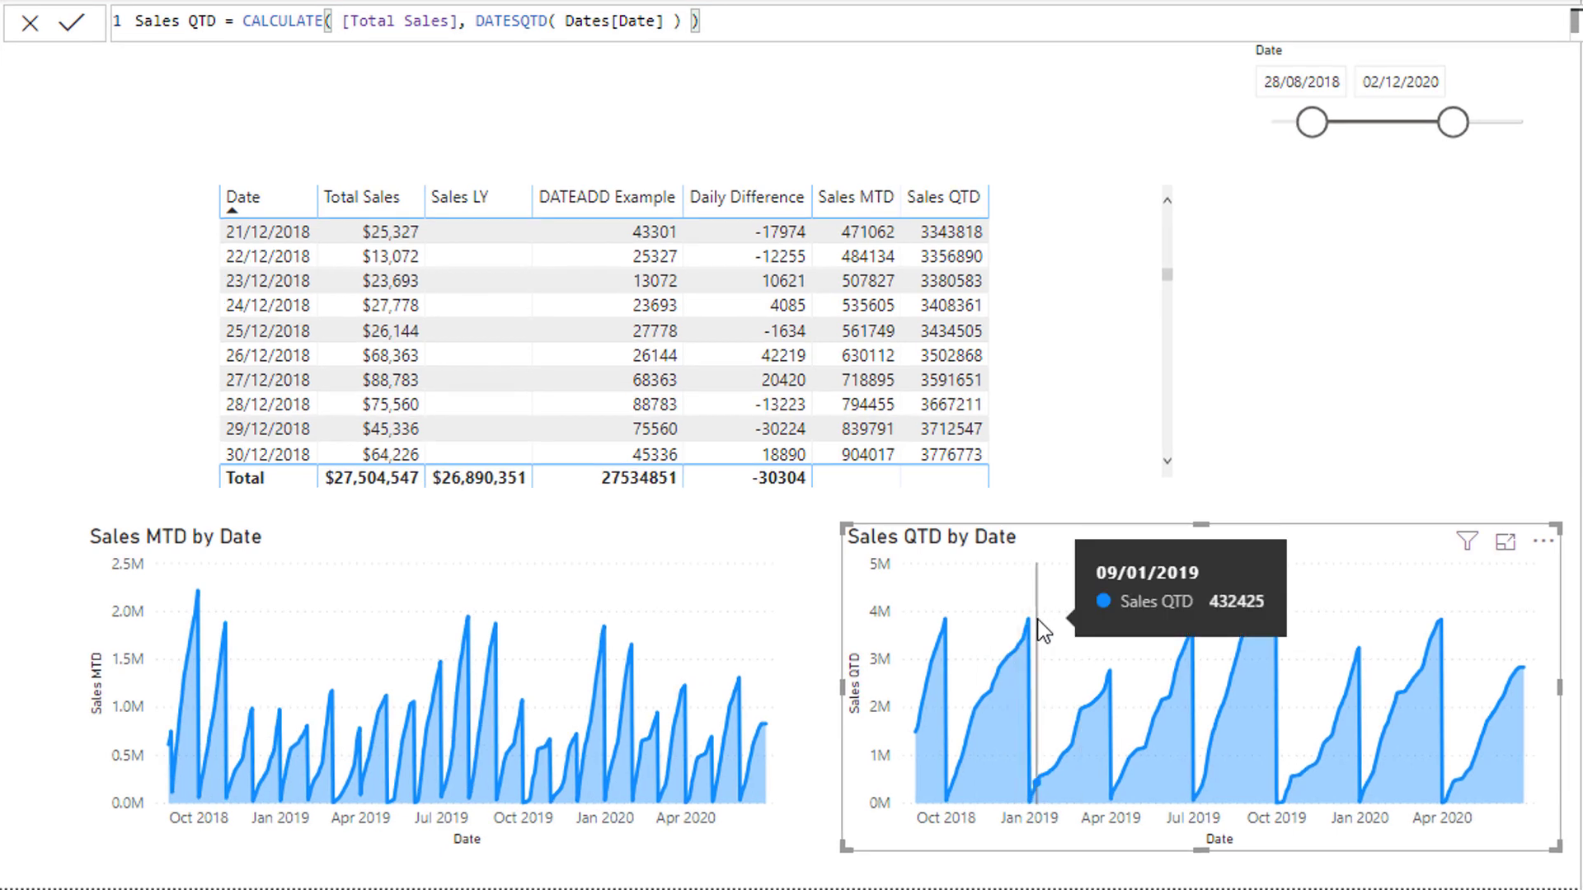